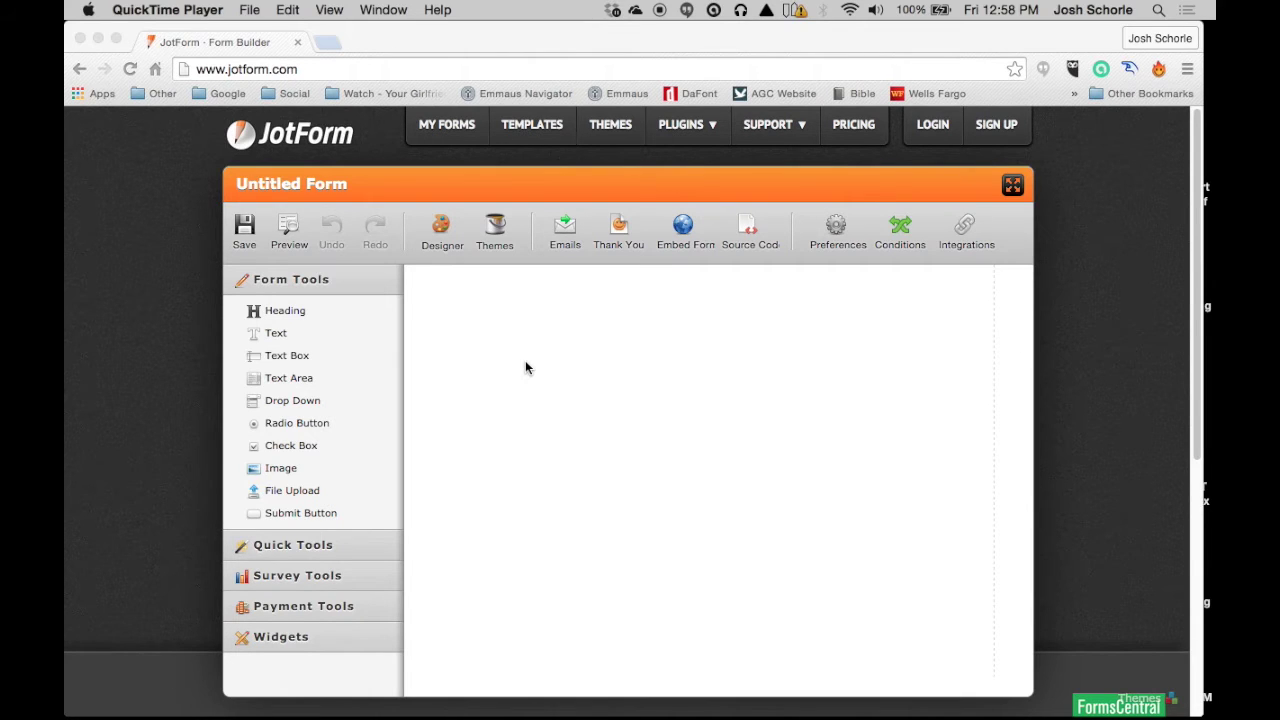
Step: Browse the field categories: quick fields, survey, payments, widgets, then return to basic fields
left_click(491, 37)
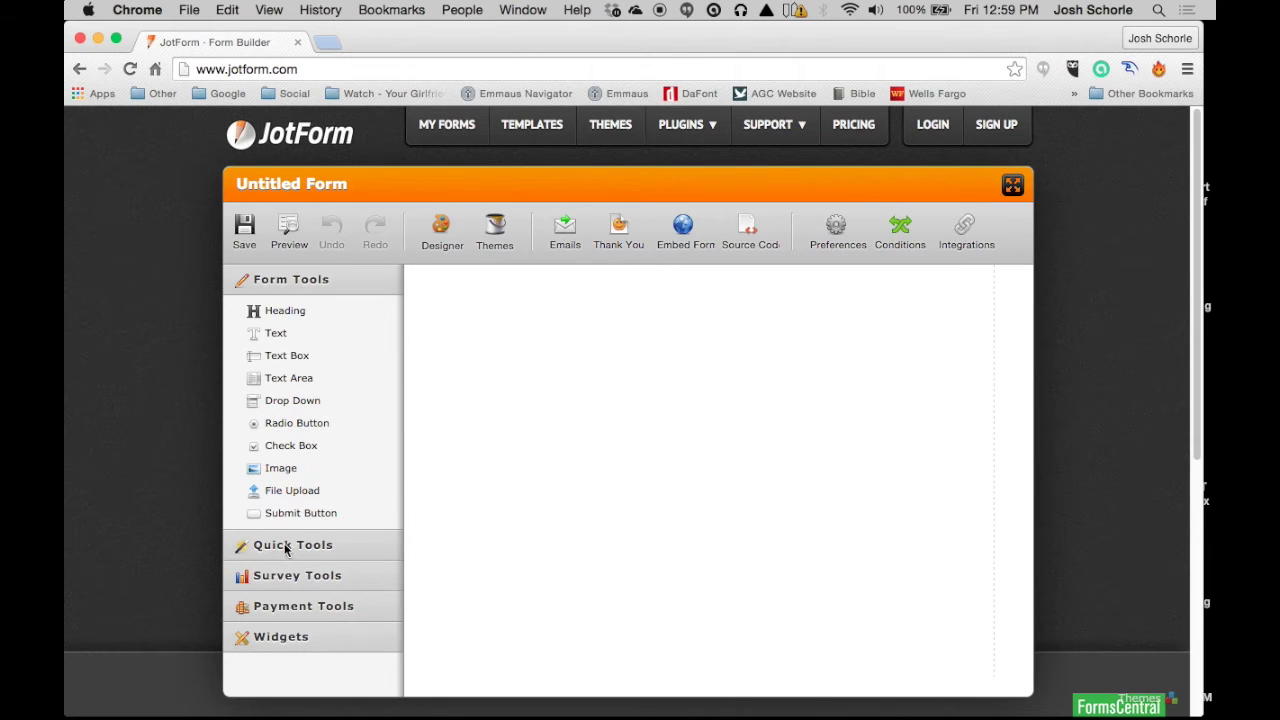
left_click(287, 545)
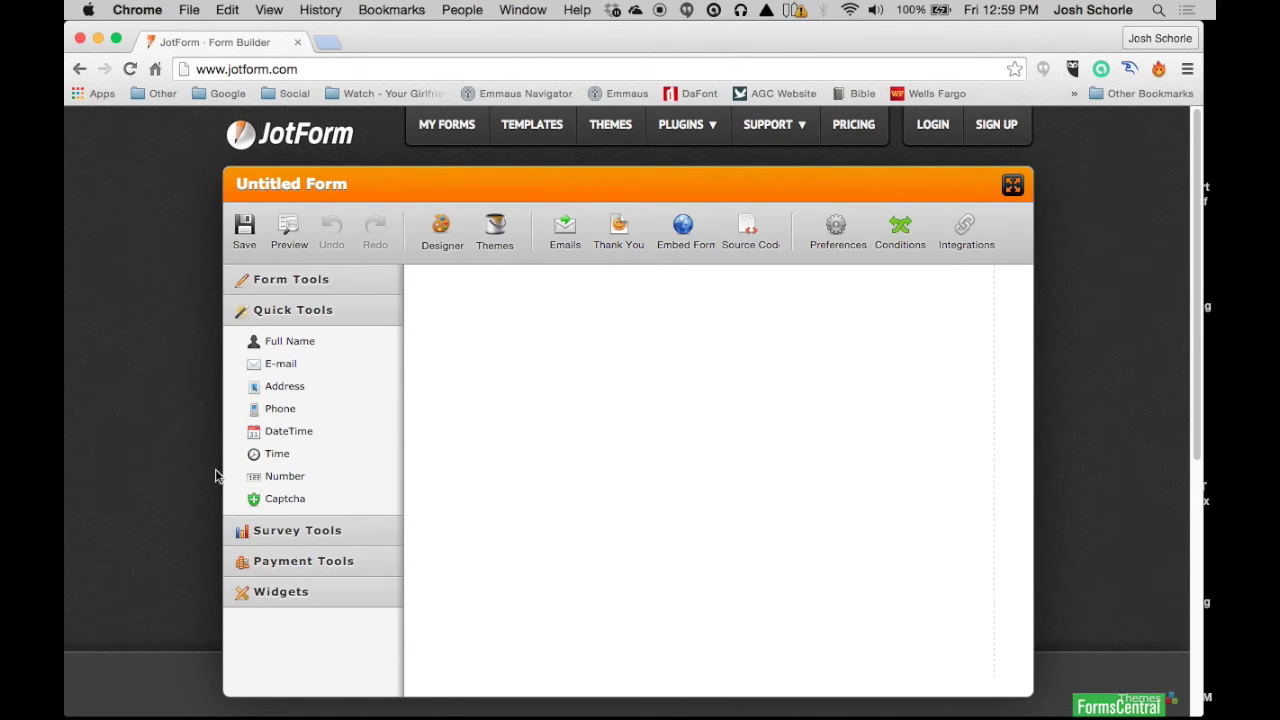
left_click(288, 530)
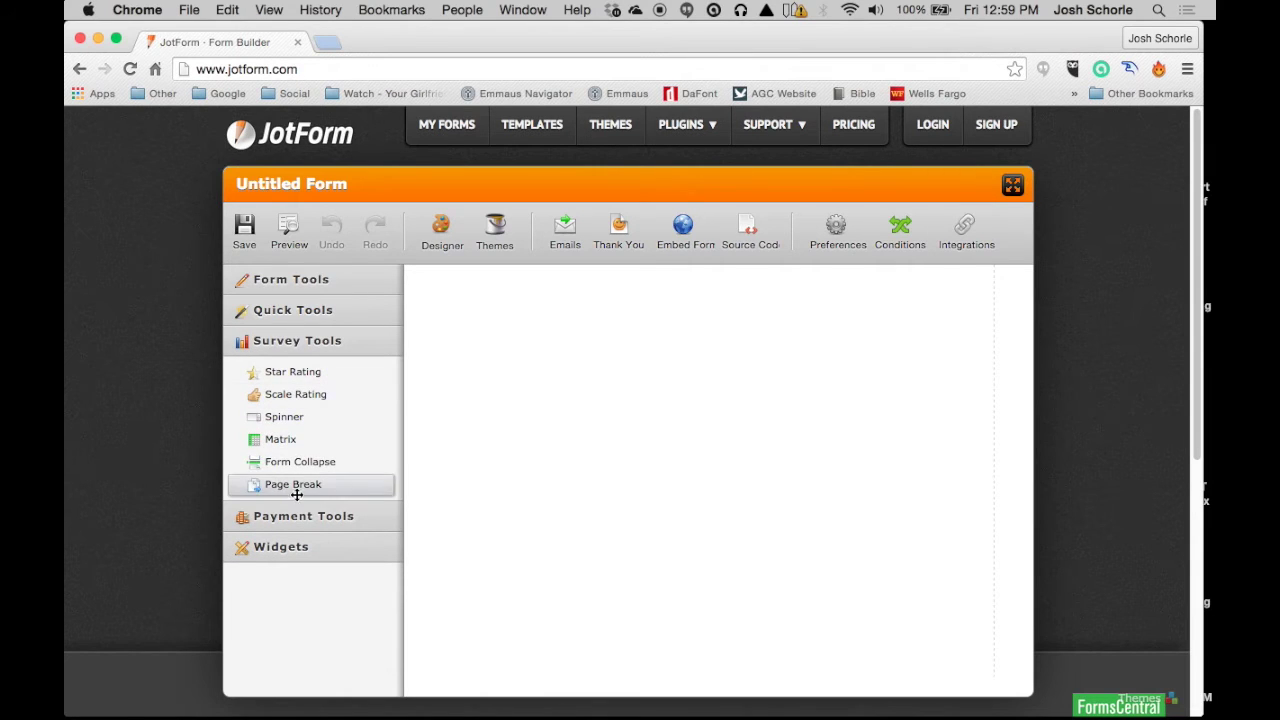
left_click(280, 518)
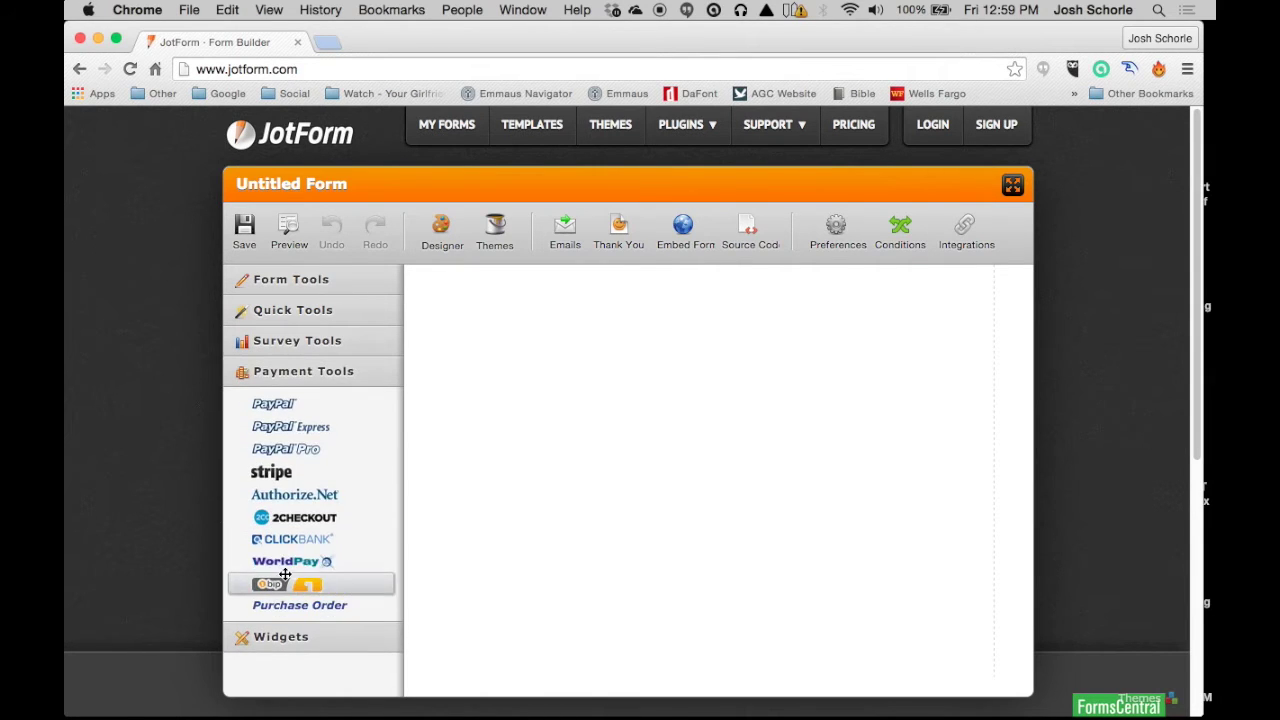
left_click(290, 637)
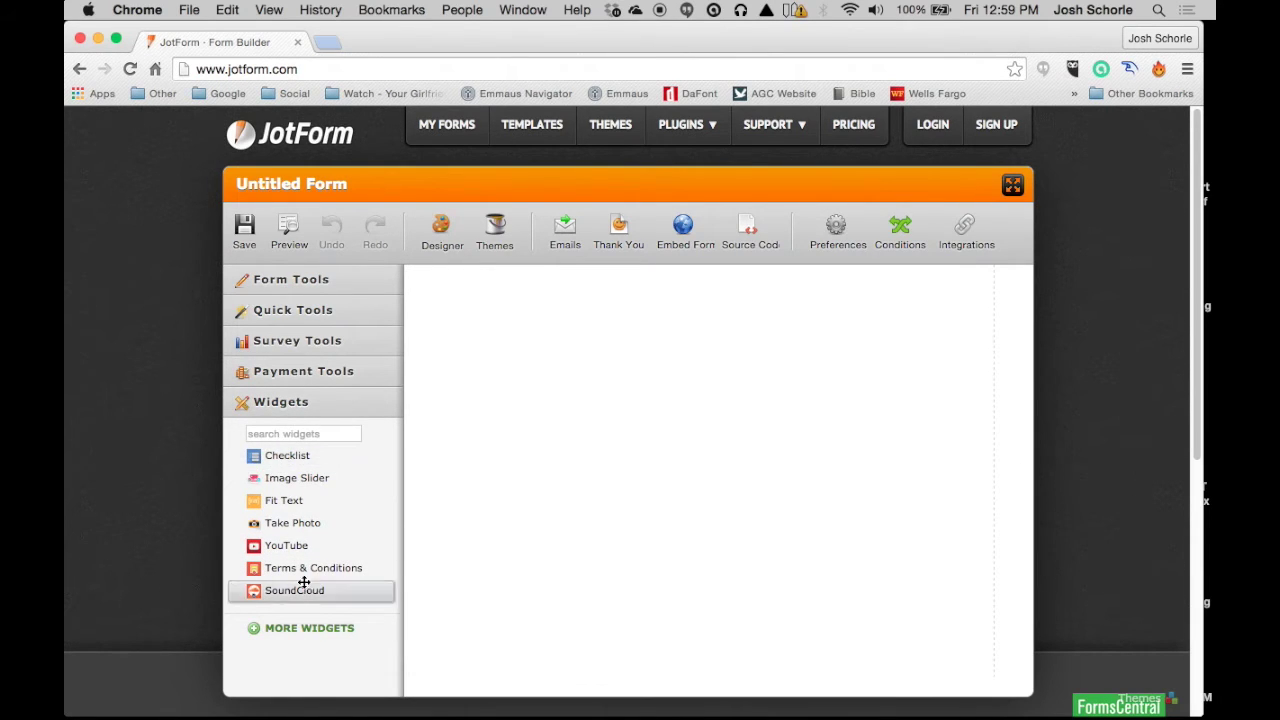
left_click(316, 372)
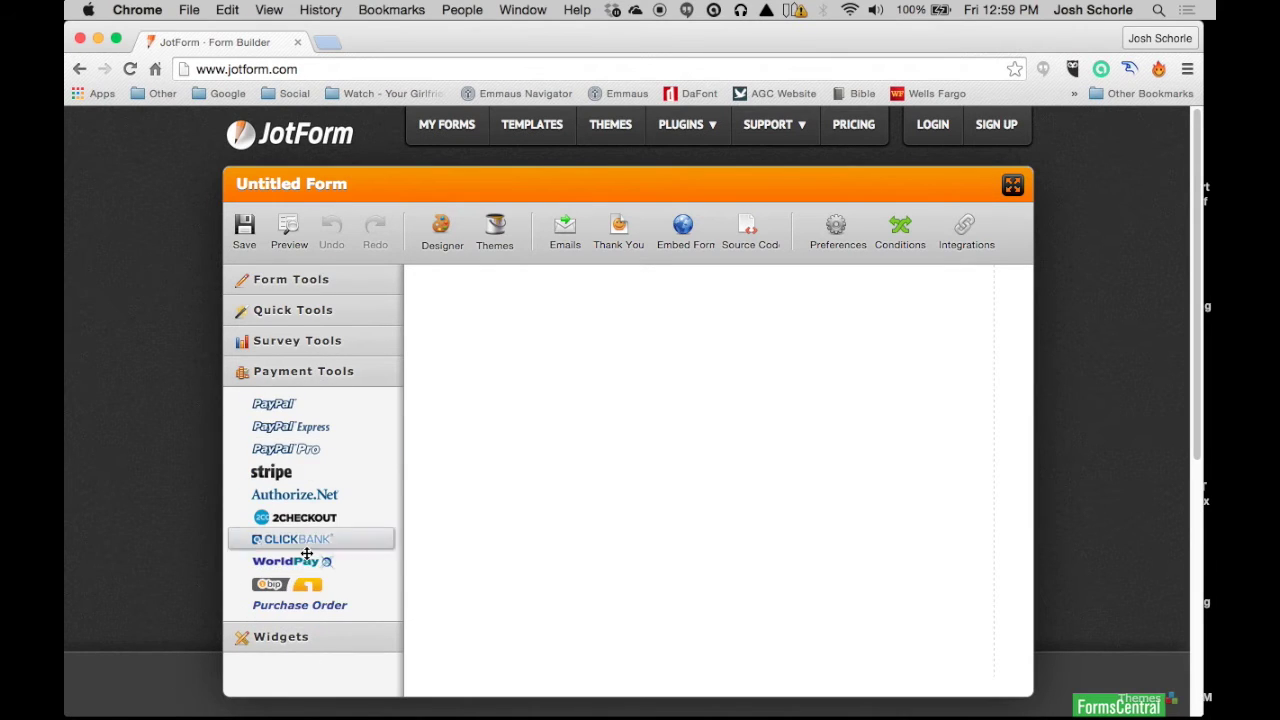
left_click(280, 279)
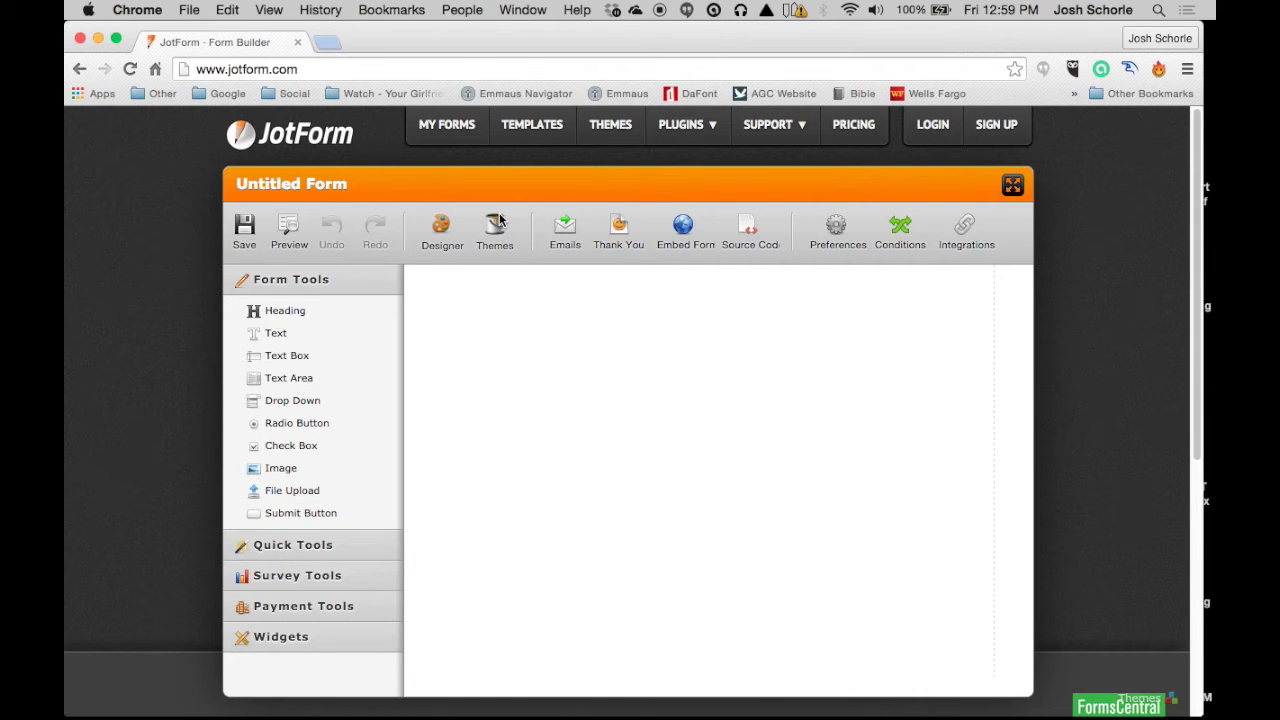
Step: In the Theme Store, preview The Good The Bad The Ugly and Fresh themes
left_click(612, 128)
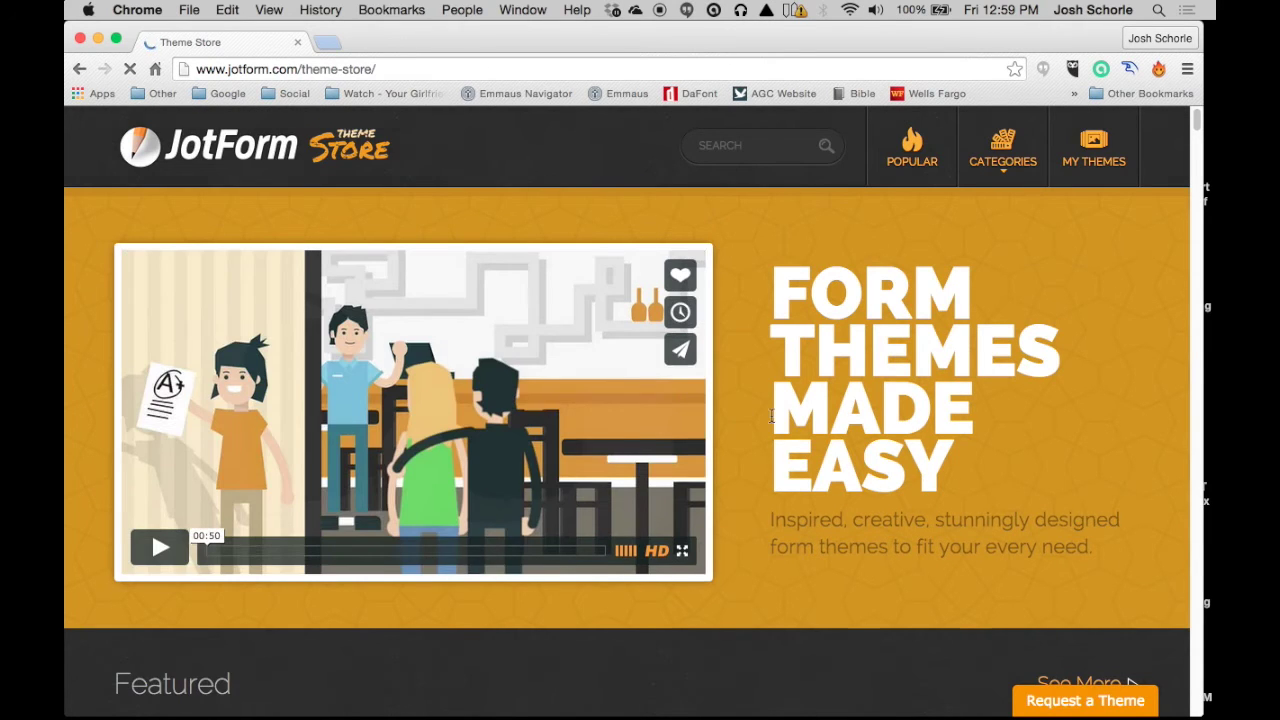
scroll(755, 397, "down", 1)
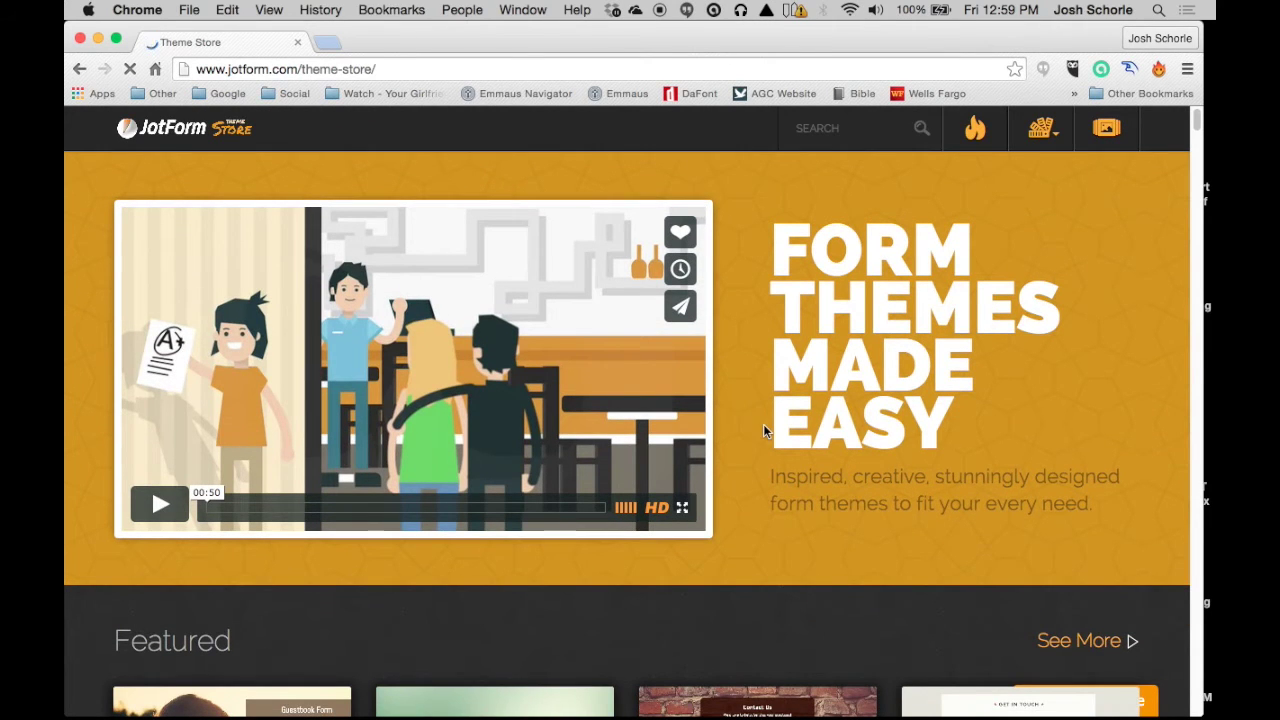
scroll(760, 422, "down", 5)
scroll(620, 328, "down", 10)
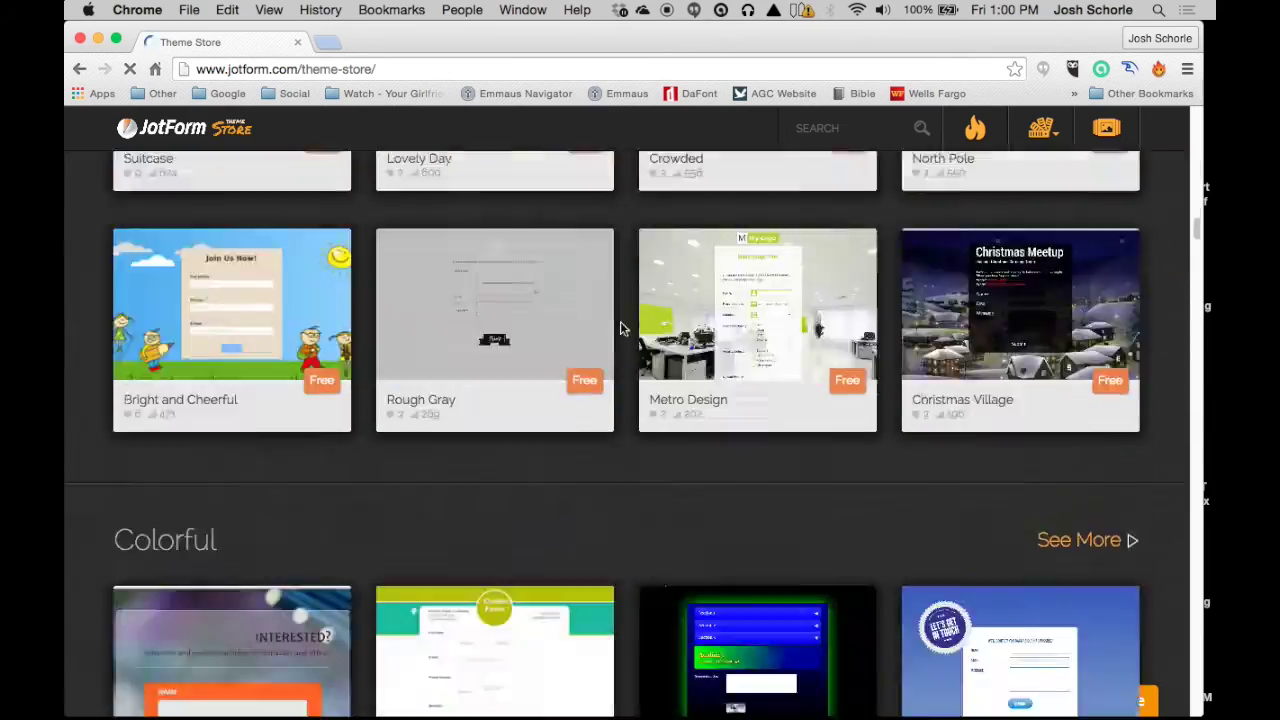
left_click(463, 494)
left_click(820, 607)
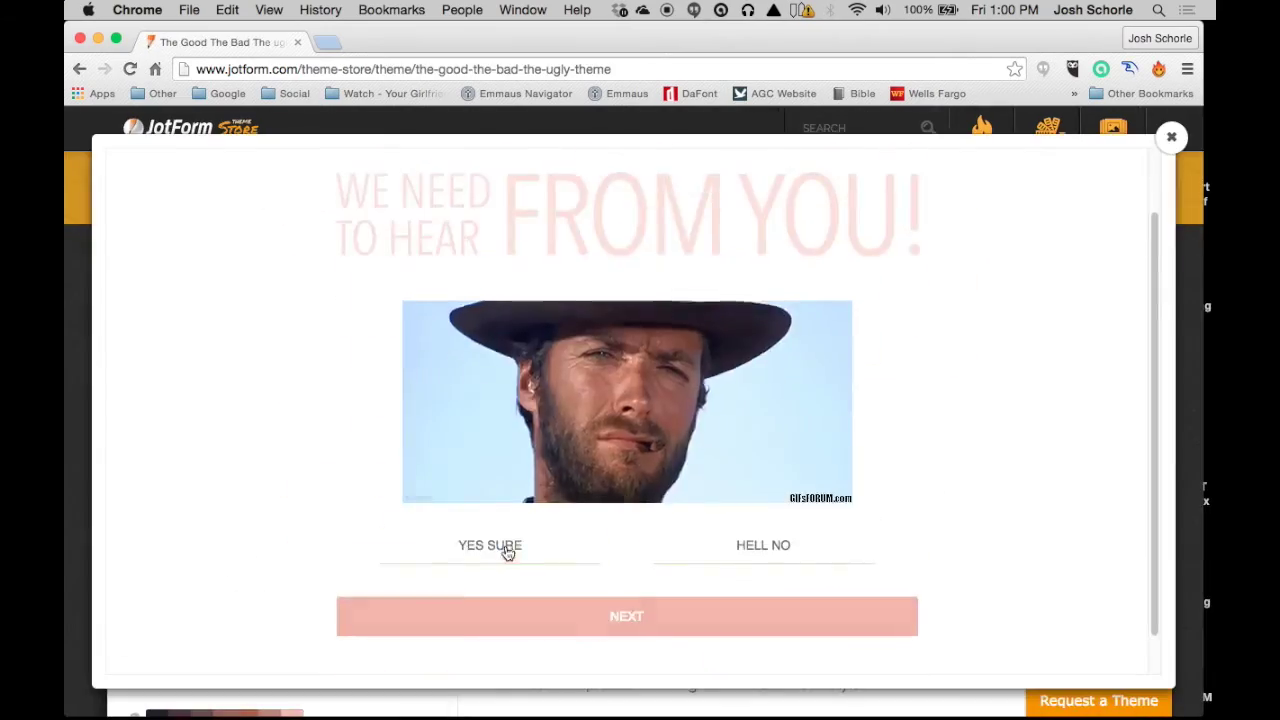
key("Escape")
scroll(845, 403, "down", 5)
left_click(847, 403)
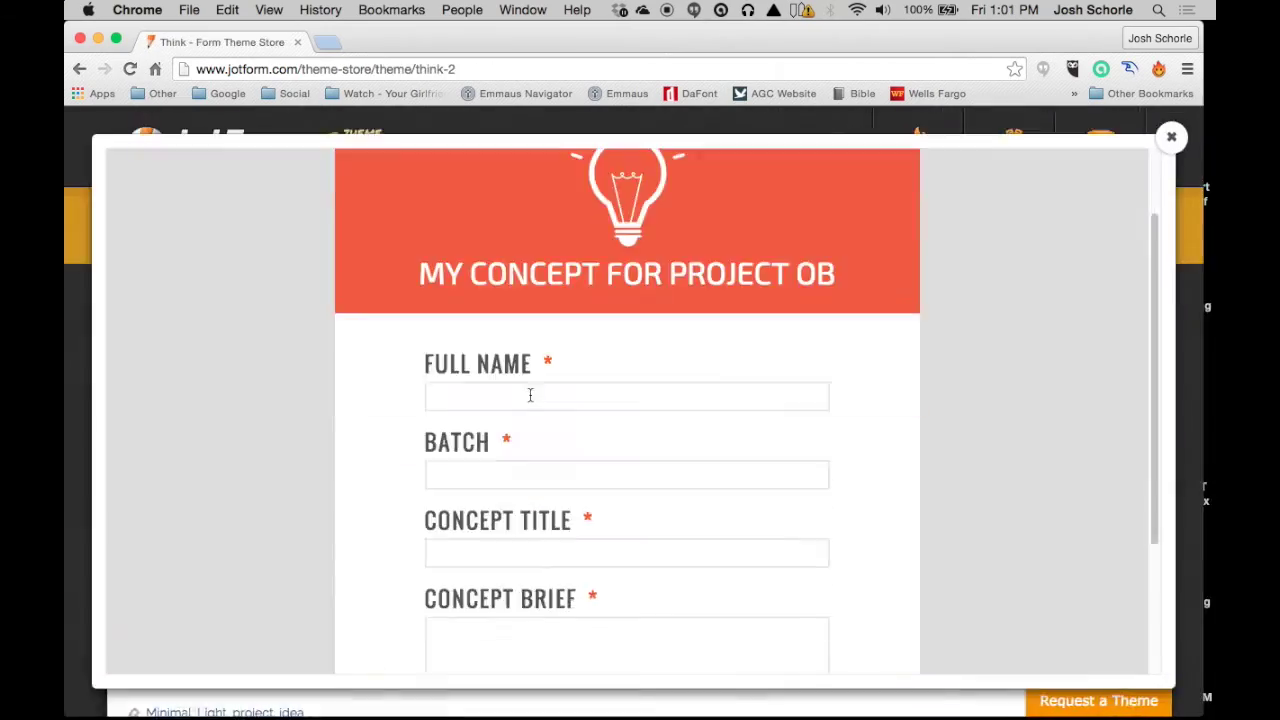
key("Escape")
Step: Use the Think theme and clone its sample form
scroll(780, 380, "down", 10)
scroll(500, 330, "up", 10)
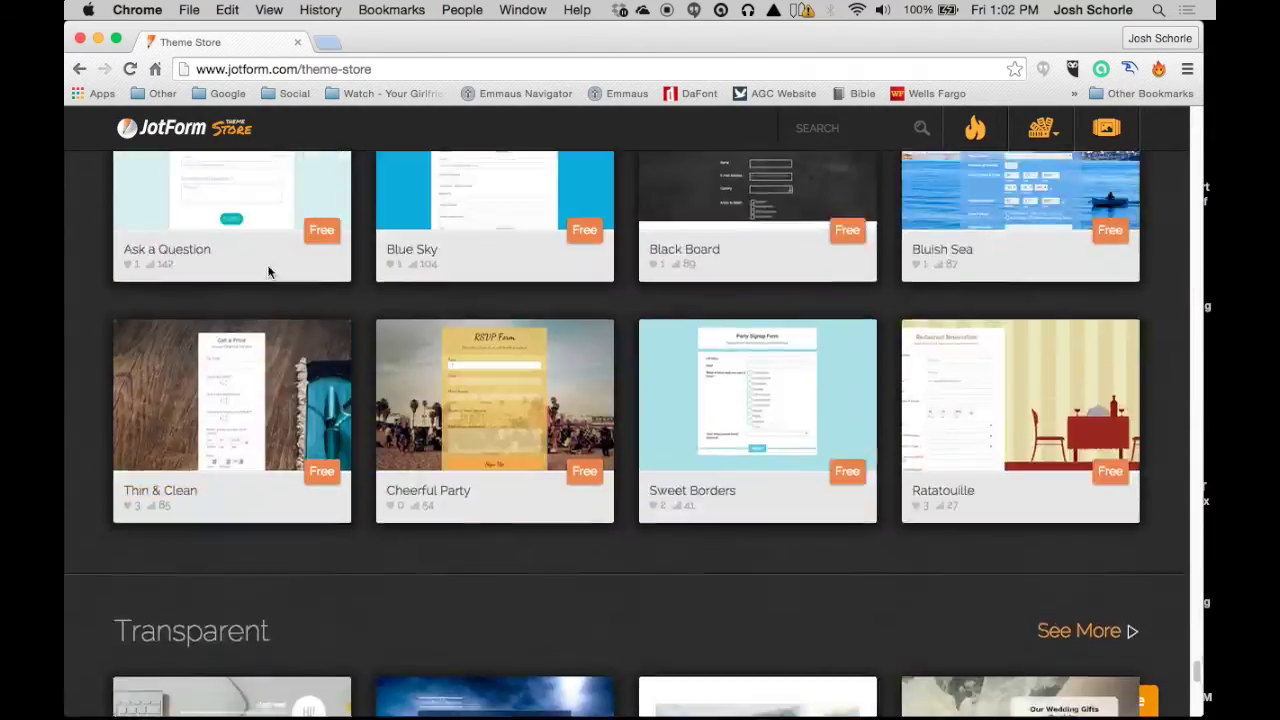
scroll(280, 430, "down", 12)
left_click(260, 360)
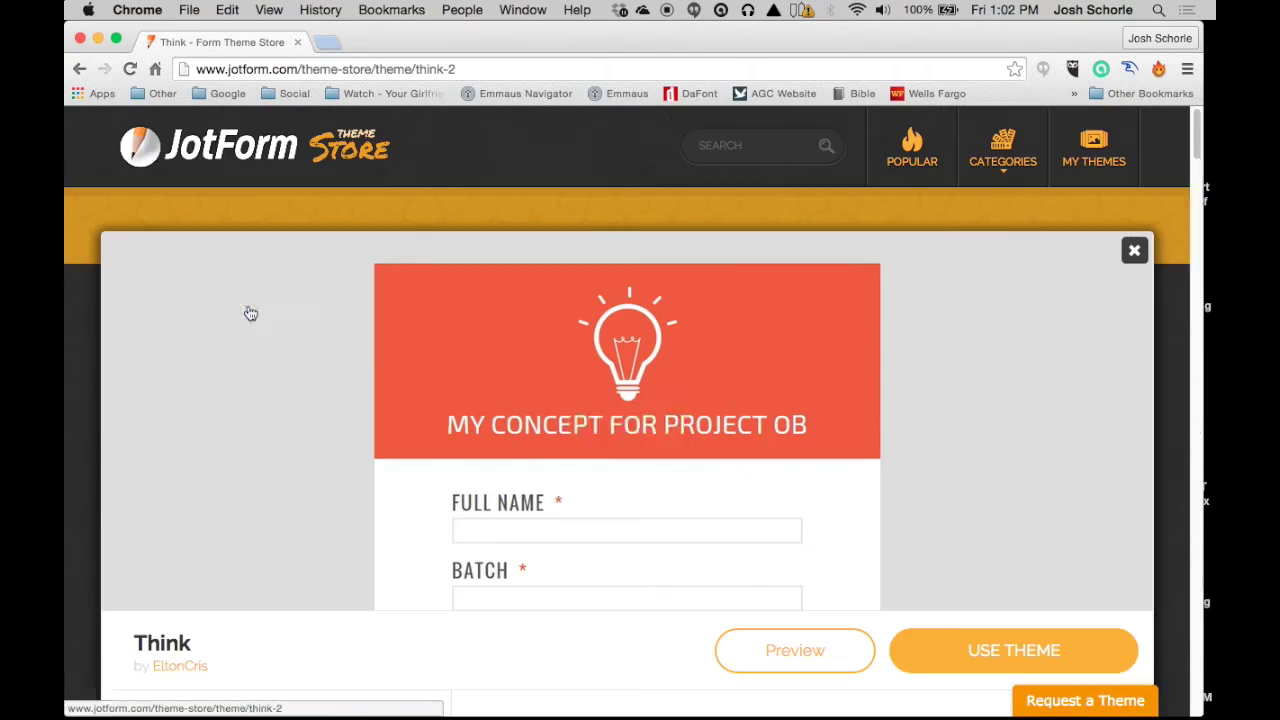
left_click(963, 645)
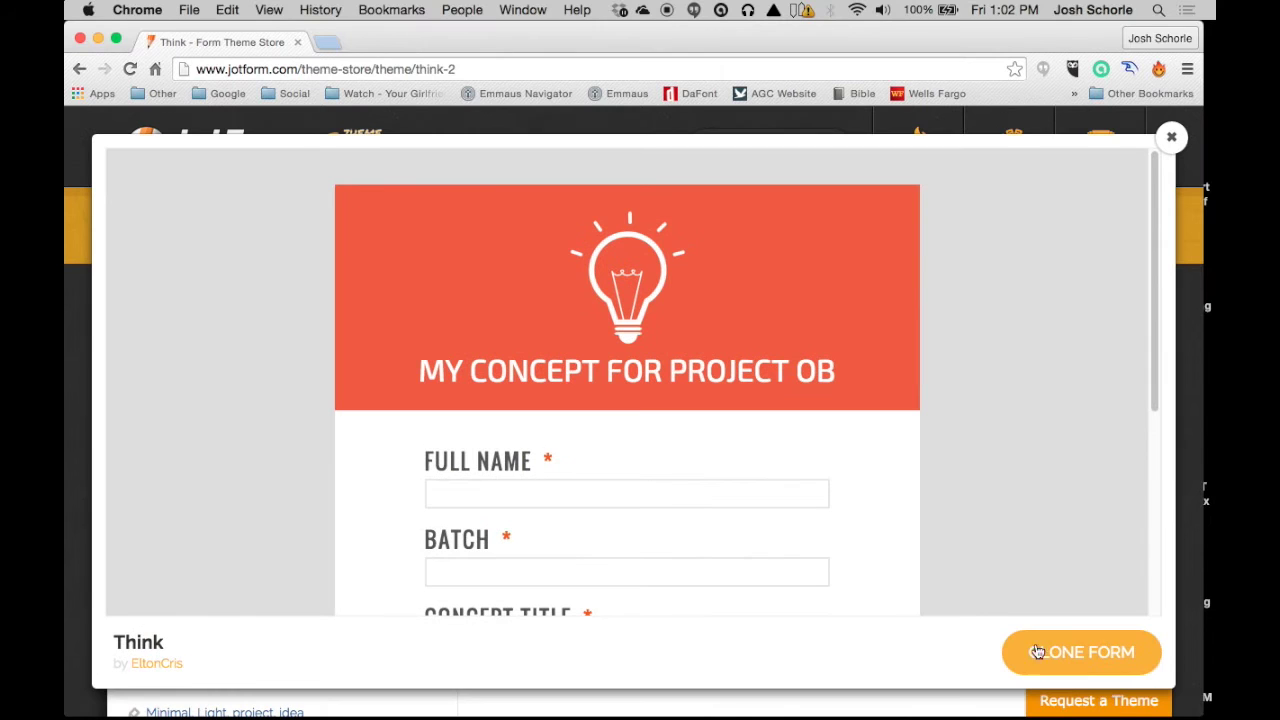
left_click(1042, 655)
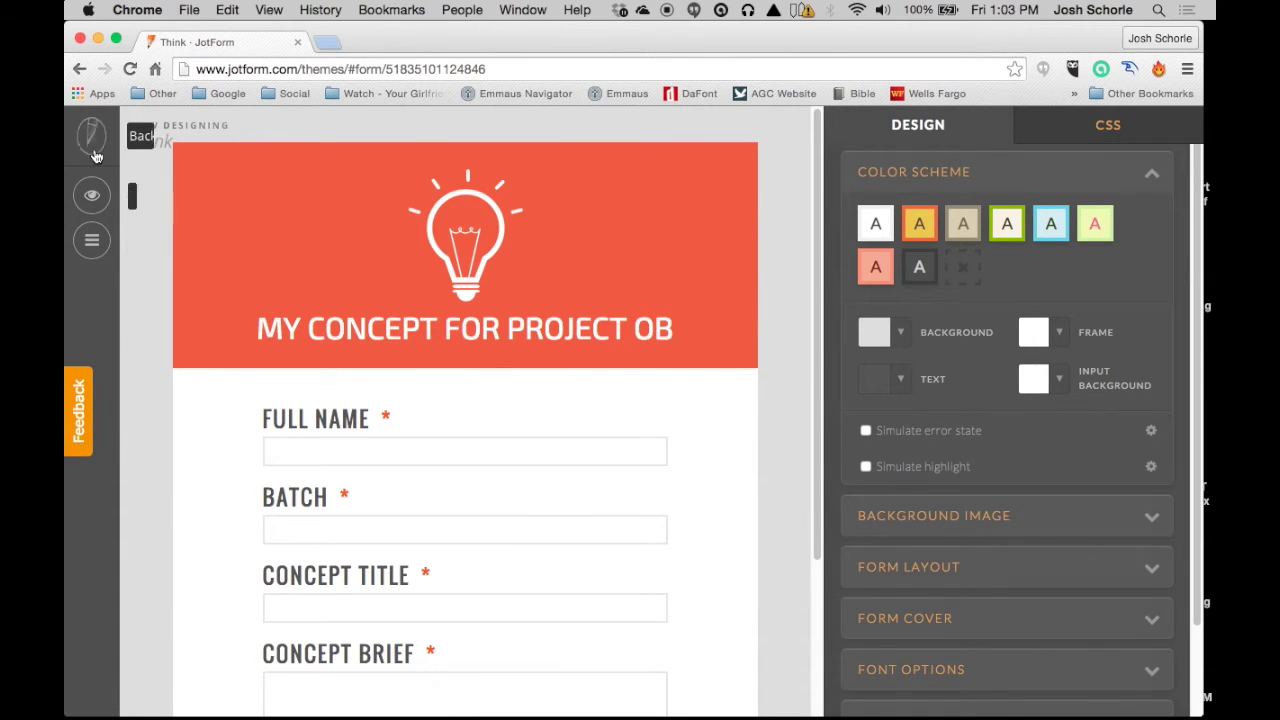
Step: Open the Think form from My Forms for editing
left_click(91, 137)
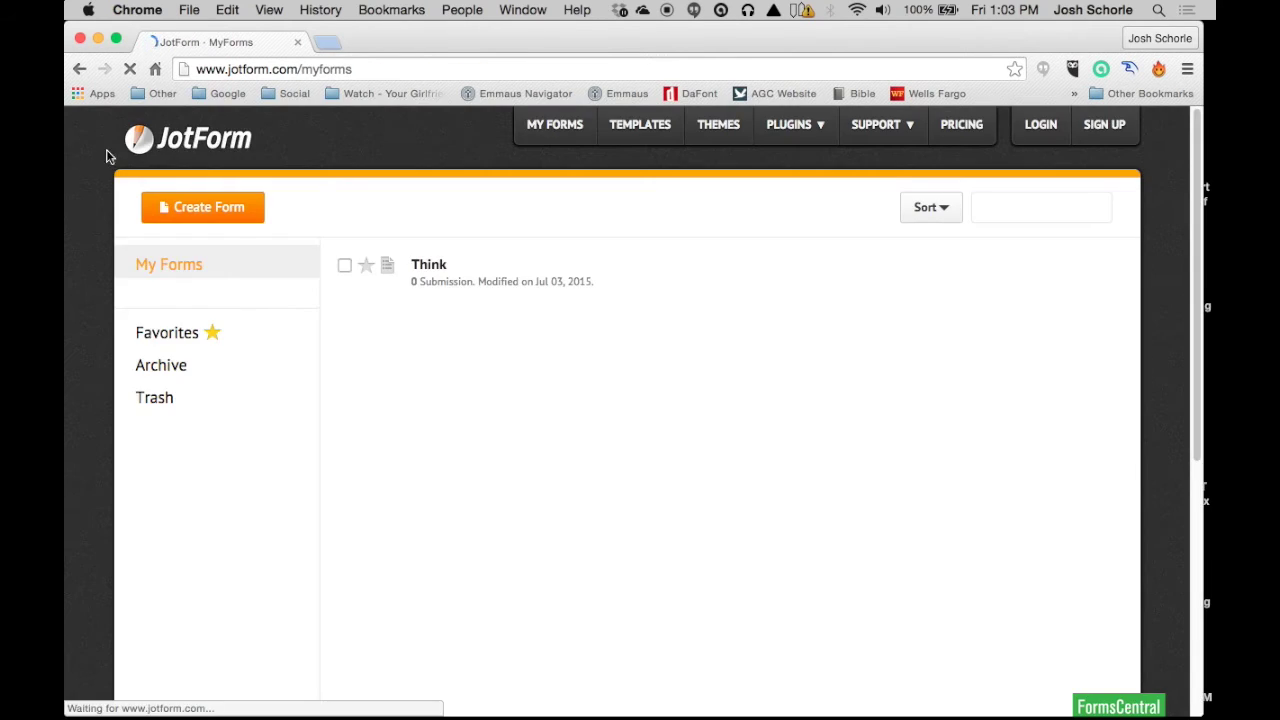
left_click(538, 271)
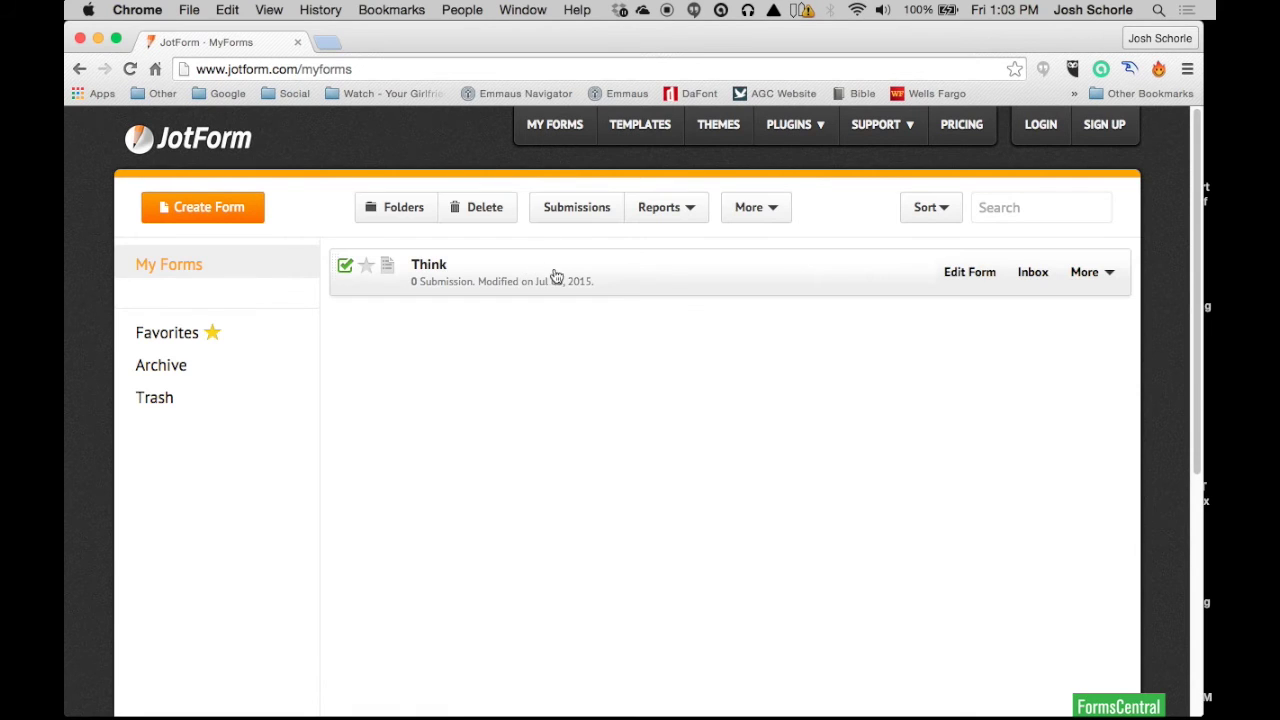
left_click(962, 272)
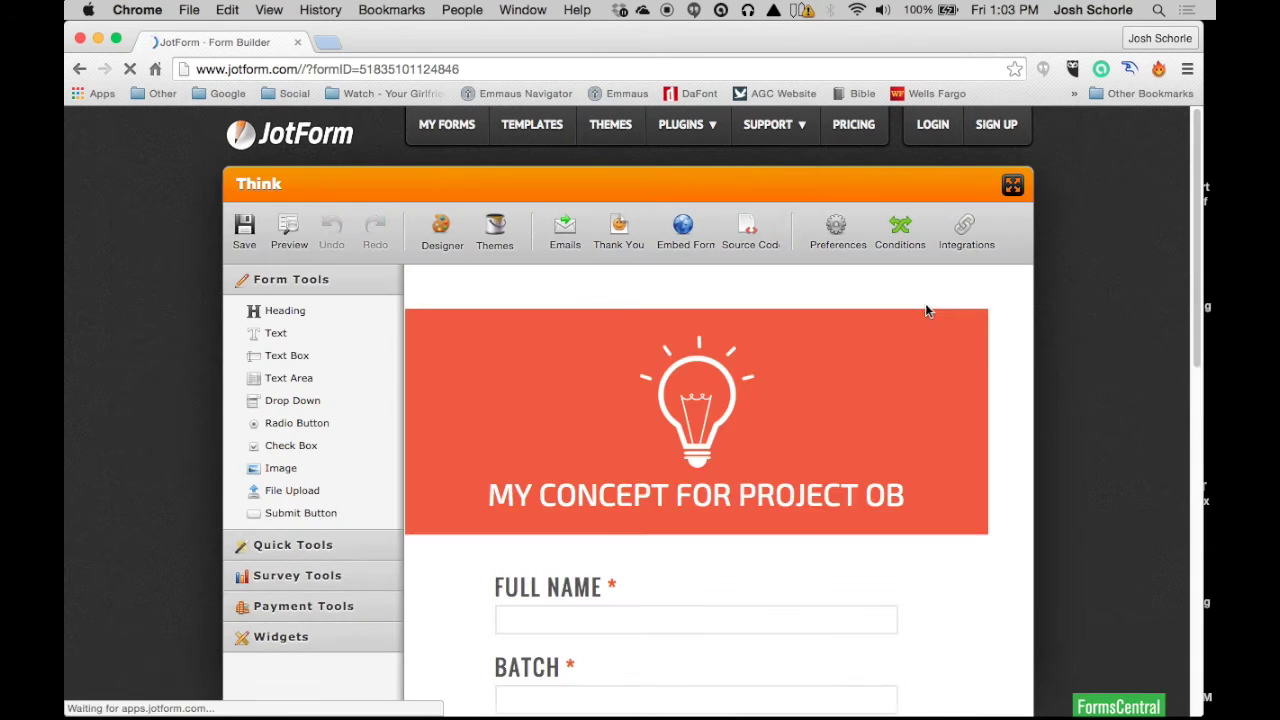
Step: Retype the form heading as 'Contact Form'
scroll(771, 466, "down", 2)
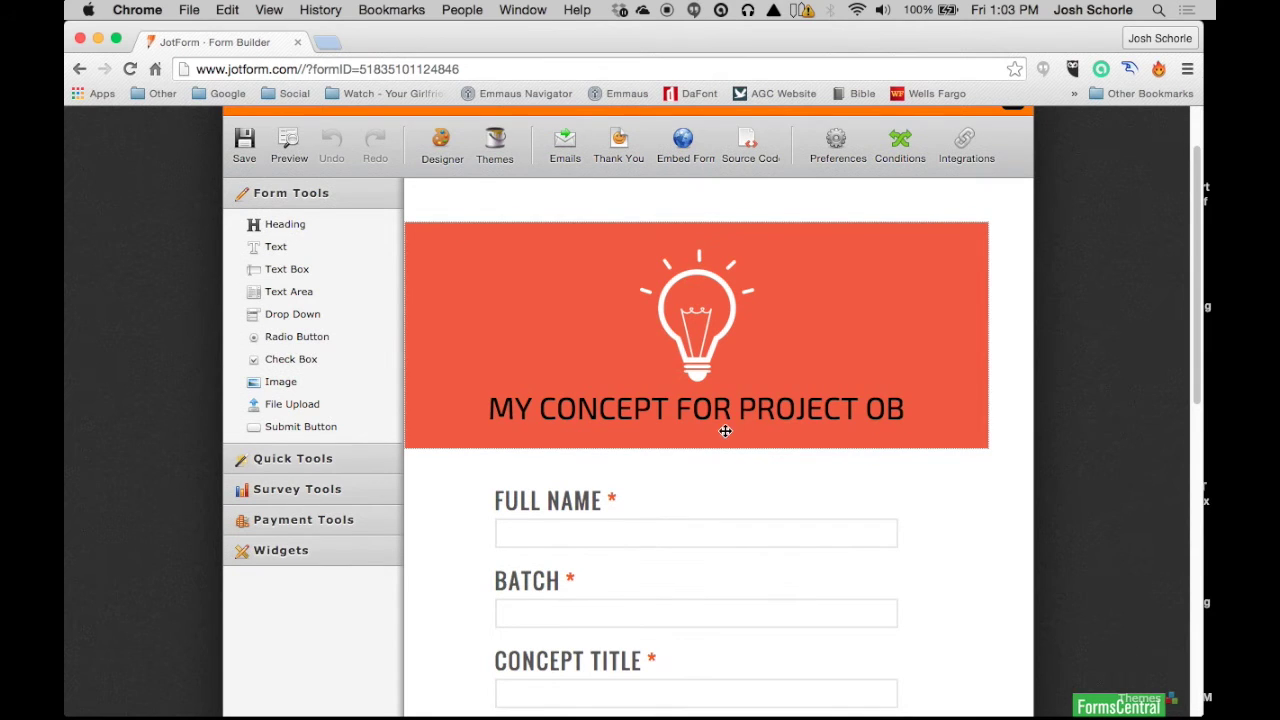
double_click(586, 416)
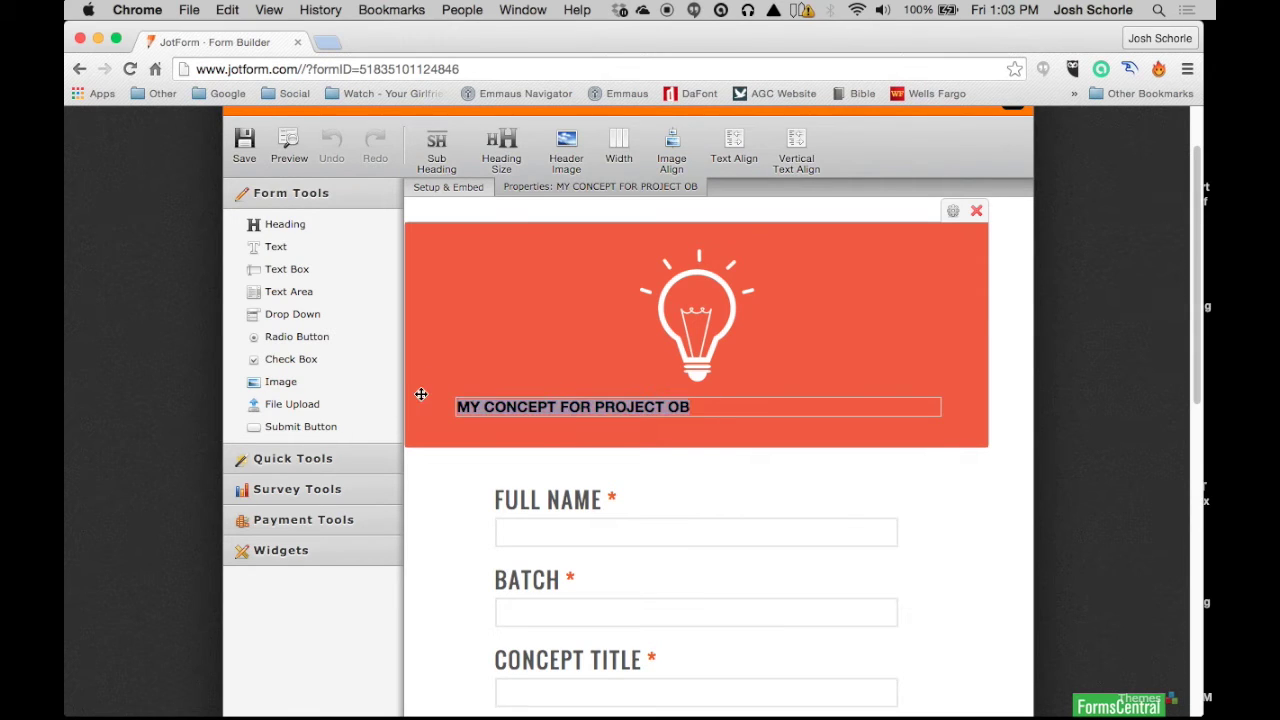
type("Contact Form")
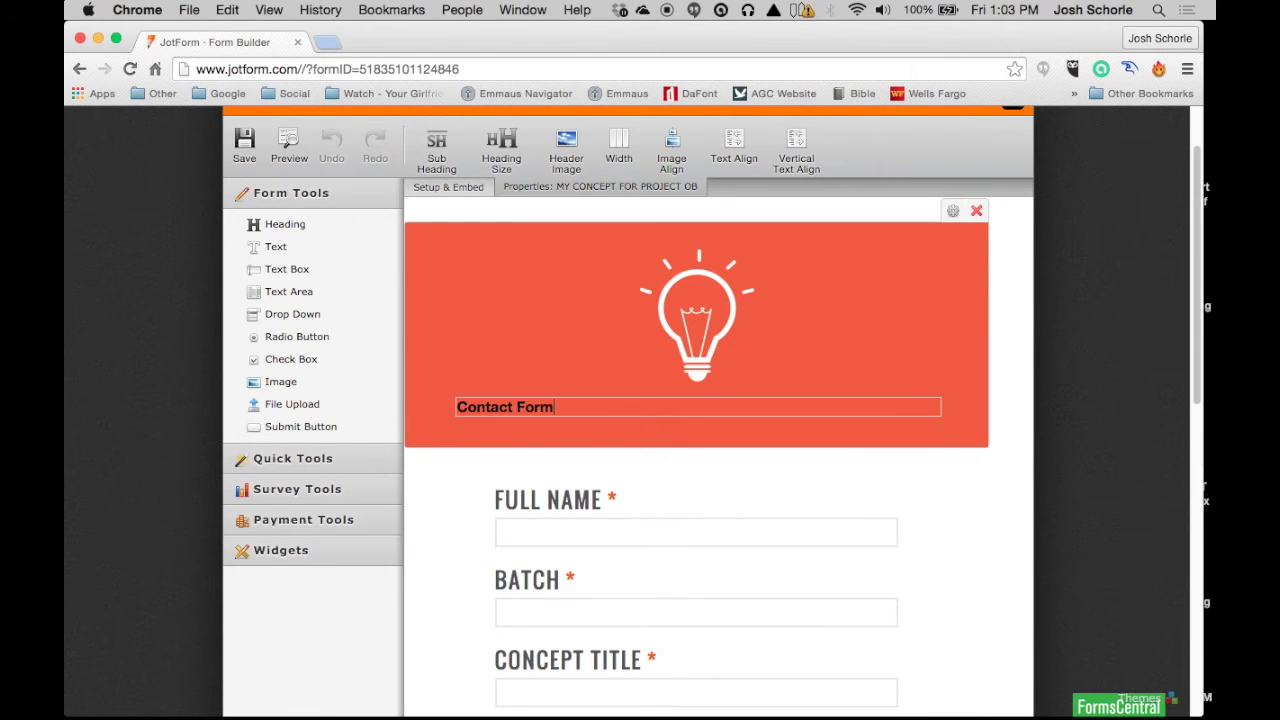
left_click(960, 505)
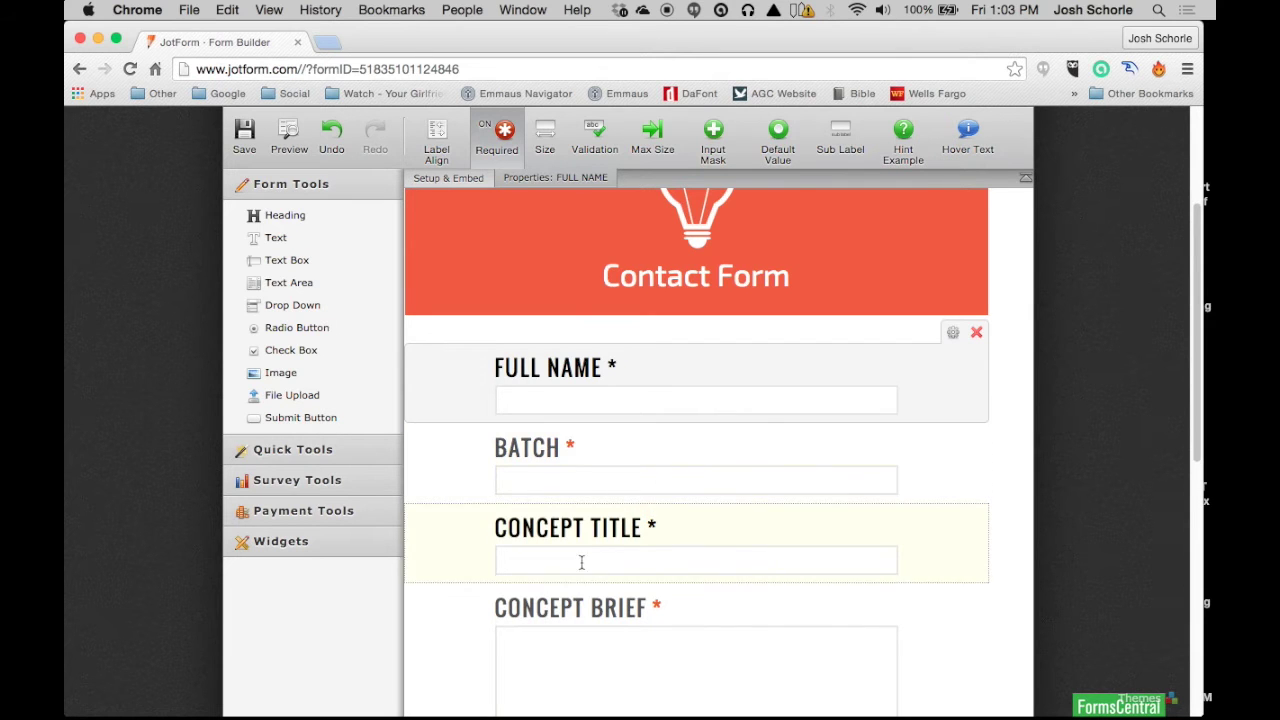
Step: Delete the Full Name, Batch and Concept Title fields; add Quick Tools Full Name, E-mail and Captcha
left_click(976, 332)
left_click(292, 449)
left_click(289, 245)
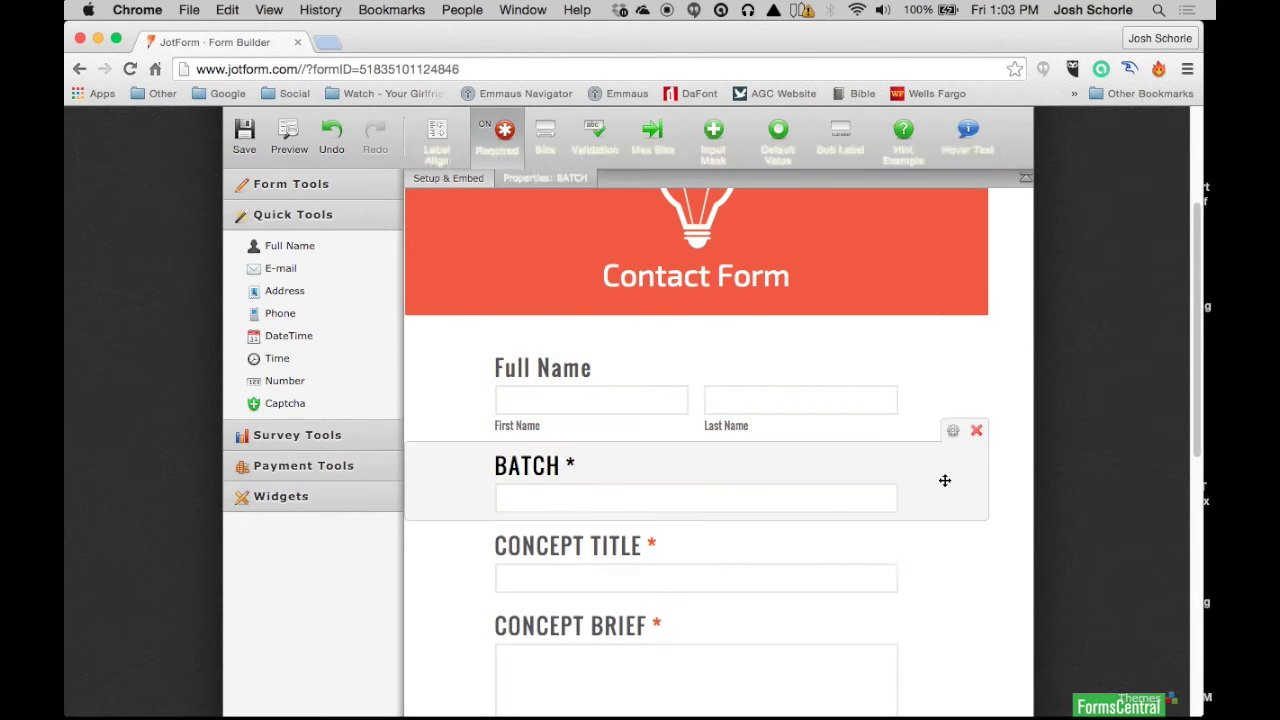
left_click(976, 430)
left_click(281, 268)
left_click(285, 403)
left_click(291, 183)
Step: Add a Website text box, rename Concept Brief to 'Message', and add an 'Upload Files' field
left_click_drag(287, 260, 695, 410)
left_click(1010, 522)
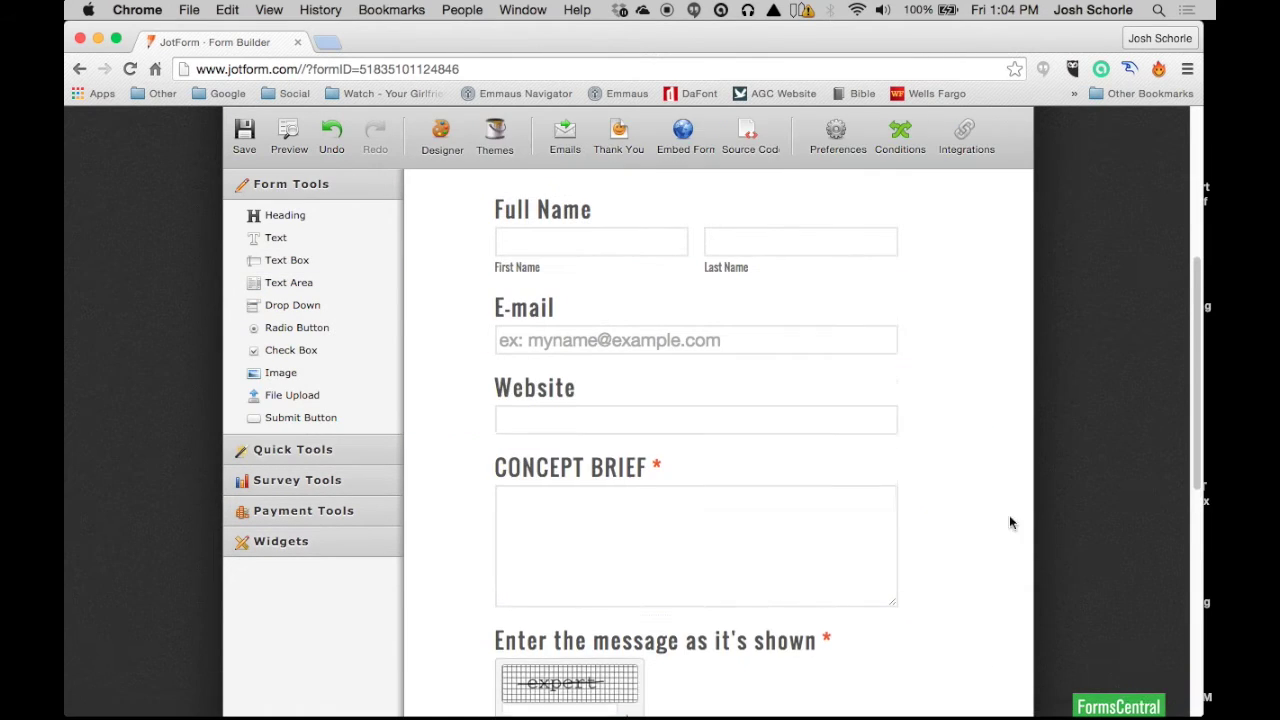
scroll(1010, 522, "down", 2)
left_click(560, 331)
type("Message")
left_click_drag(292, 395, 695, 335)
type("Upload Files")
scroll(885, 443, "up", 5)
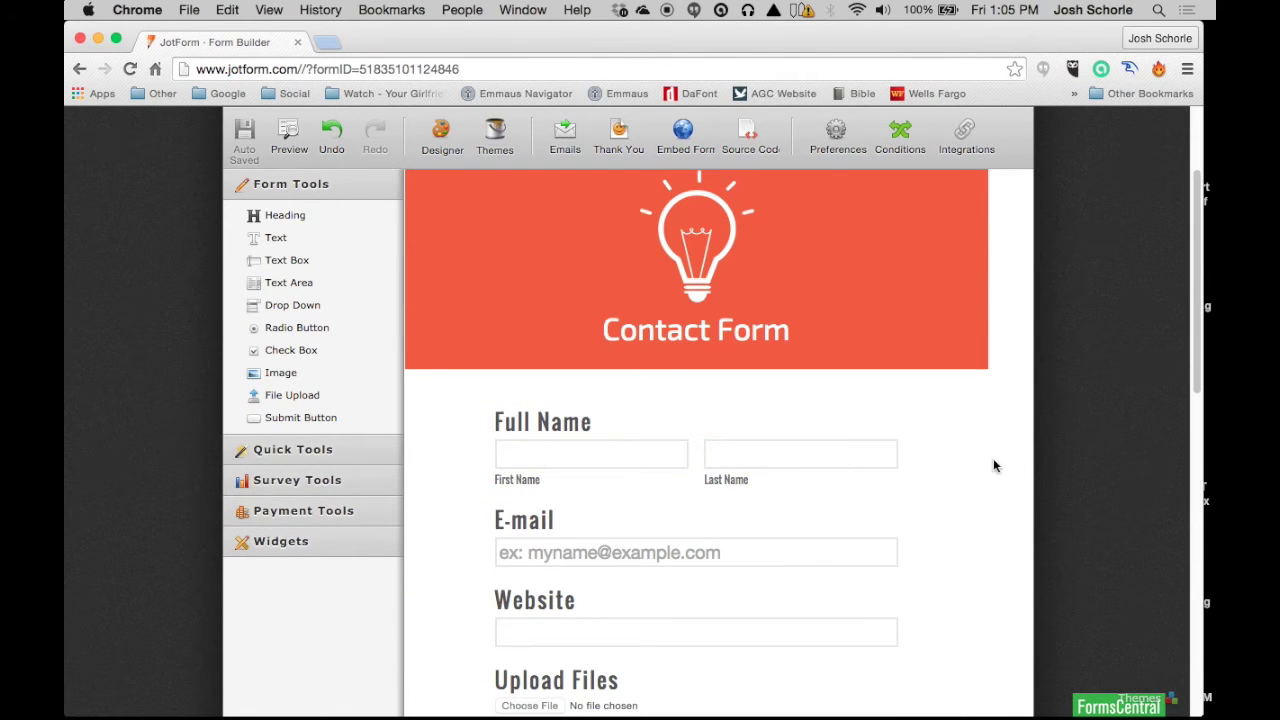
scroll(942, 468, "down", 1)
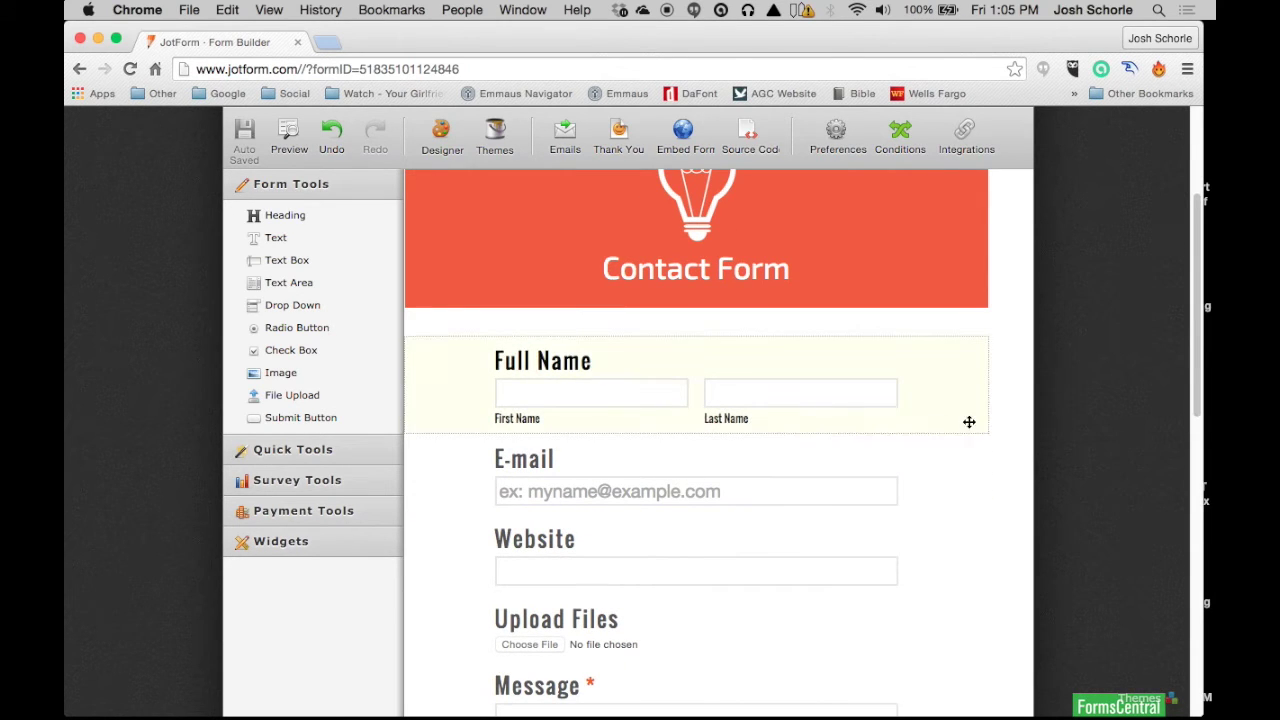
left_click(737, 364)
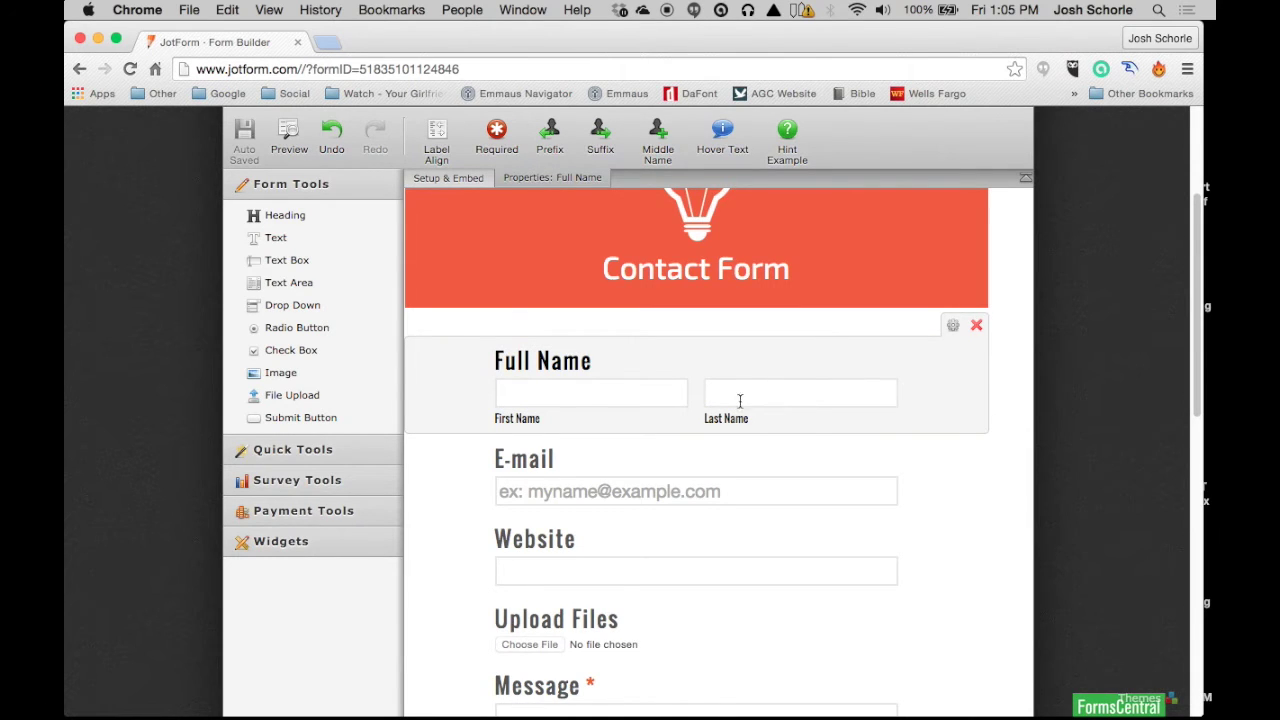
Step: Shrink the Full Name and E-mail fields and move E-mail below Full Name
left_click(955, 330)
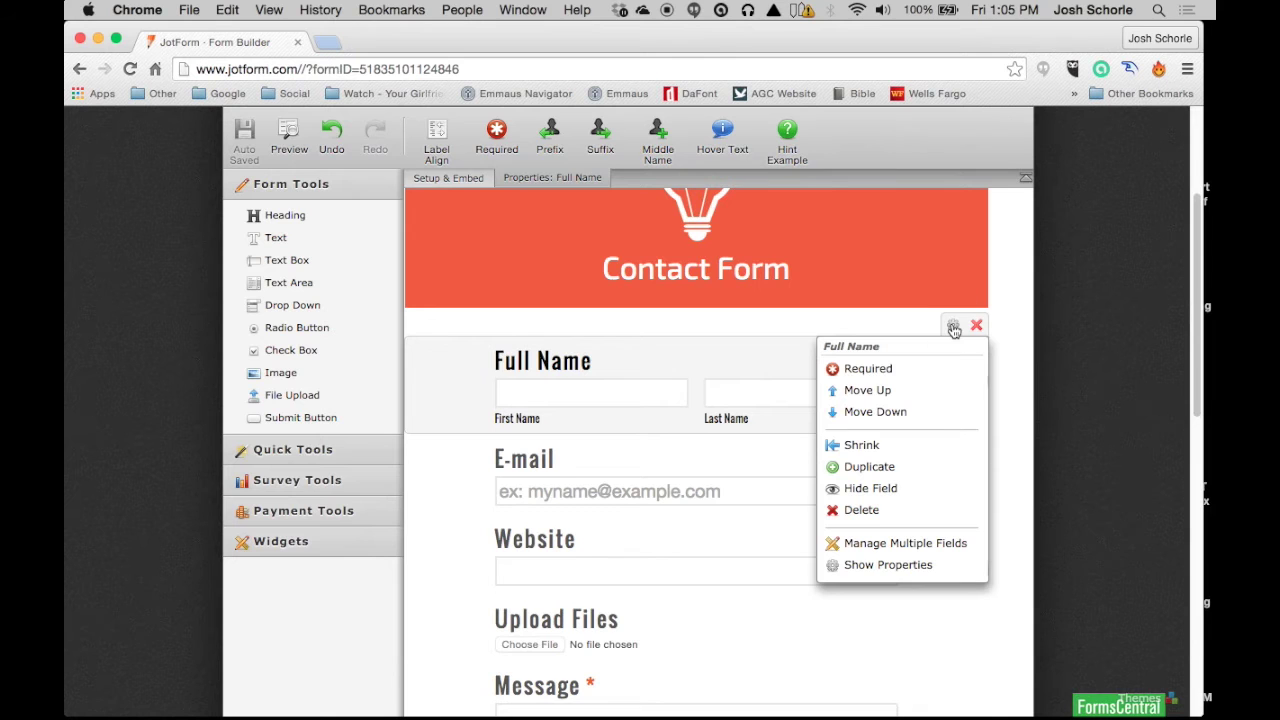
left_click(859, 446)
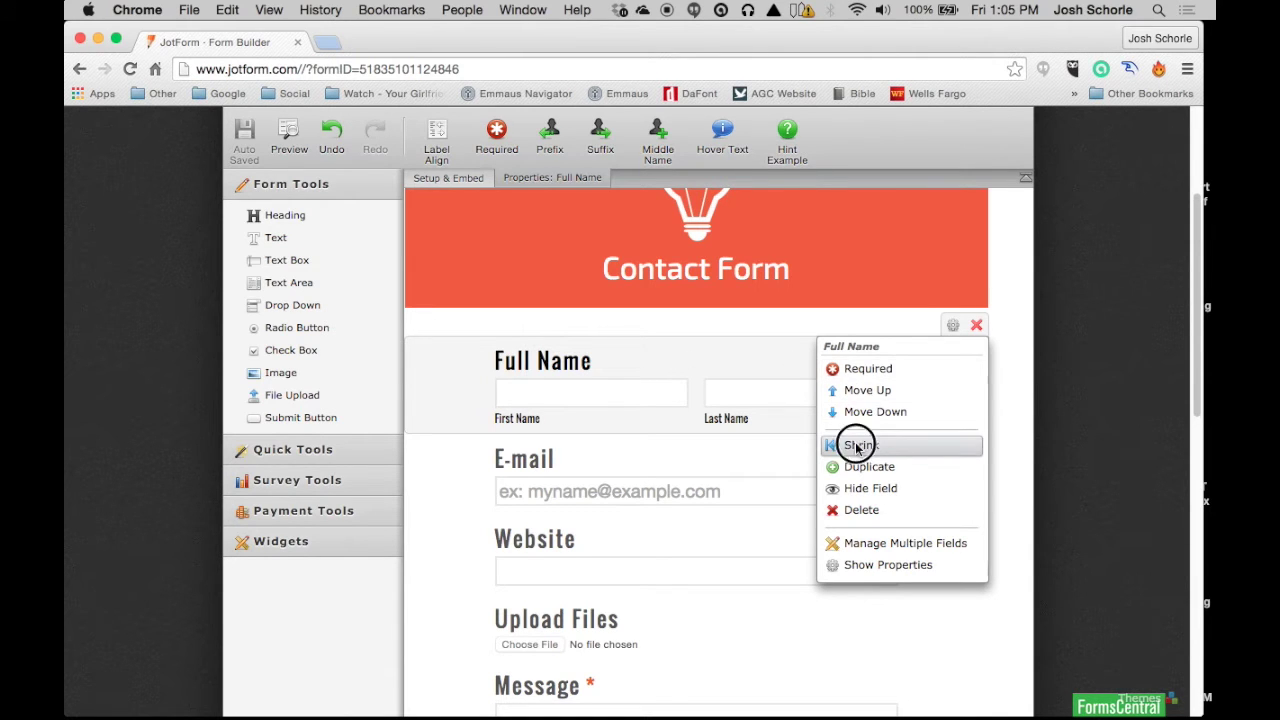
left_click(567, 461)
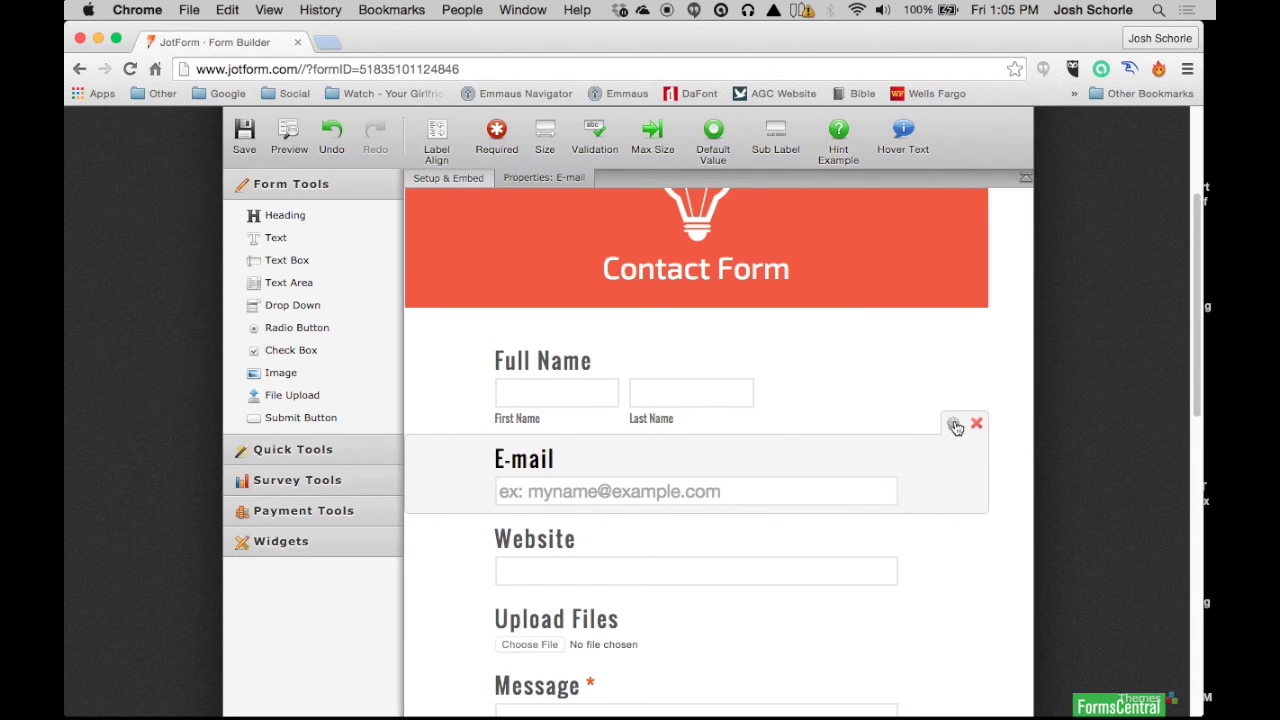
left_click(955, 426)
left_click(862, 544)
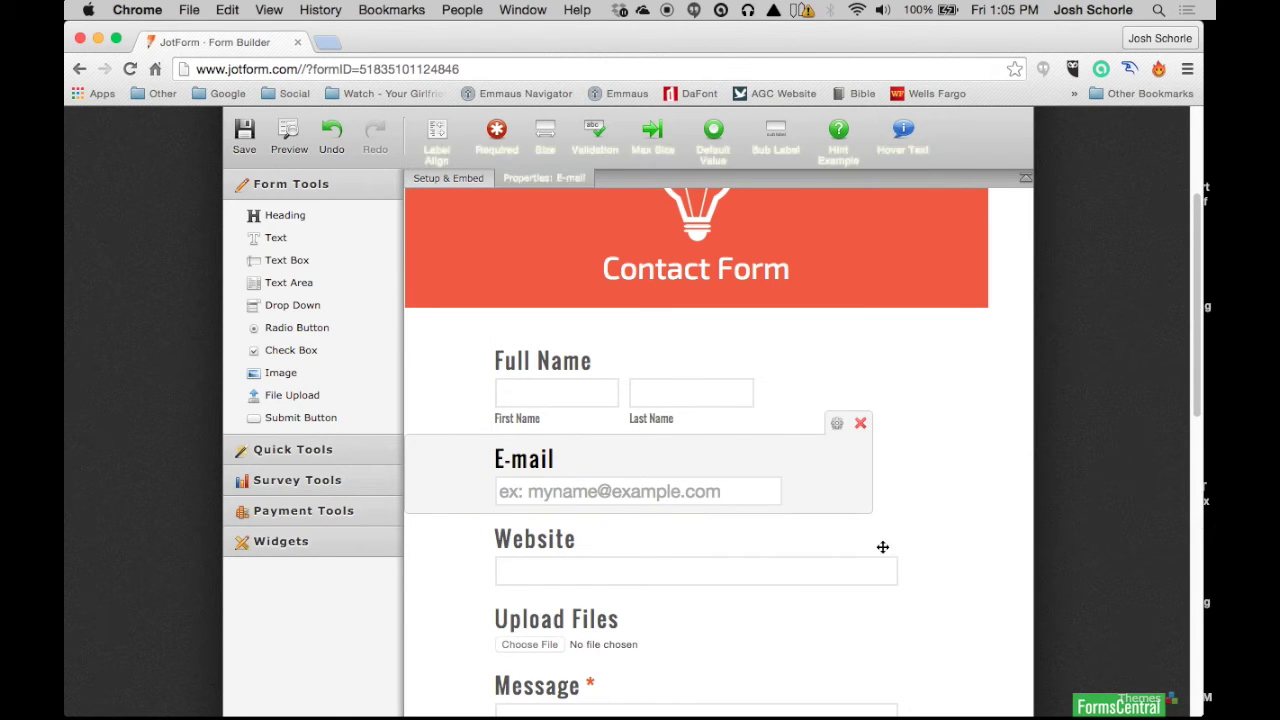
left_click_drag(591, 446, 920, 346)
Step: Expand the Full Name and E-mail fields back to full width
scroll(871, 500, "up", 5)
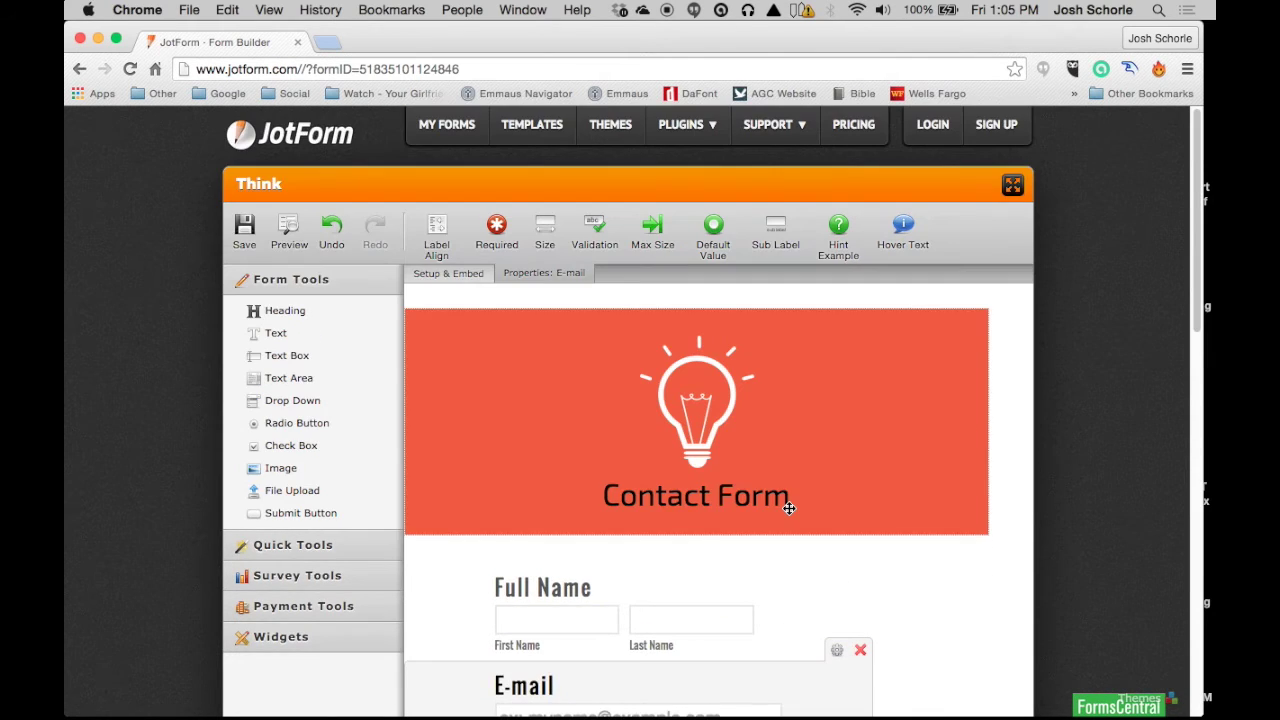
scroll(789, 508, "down", 2)
scroll(791, 490, "down", 2)
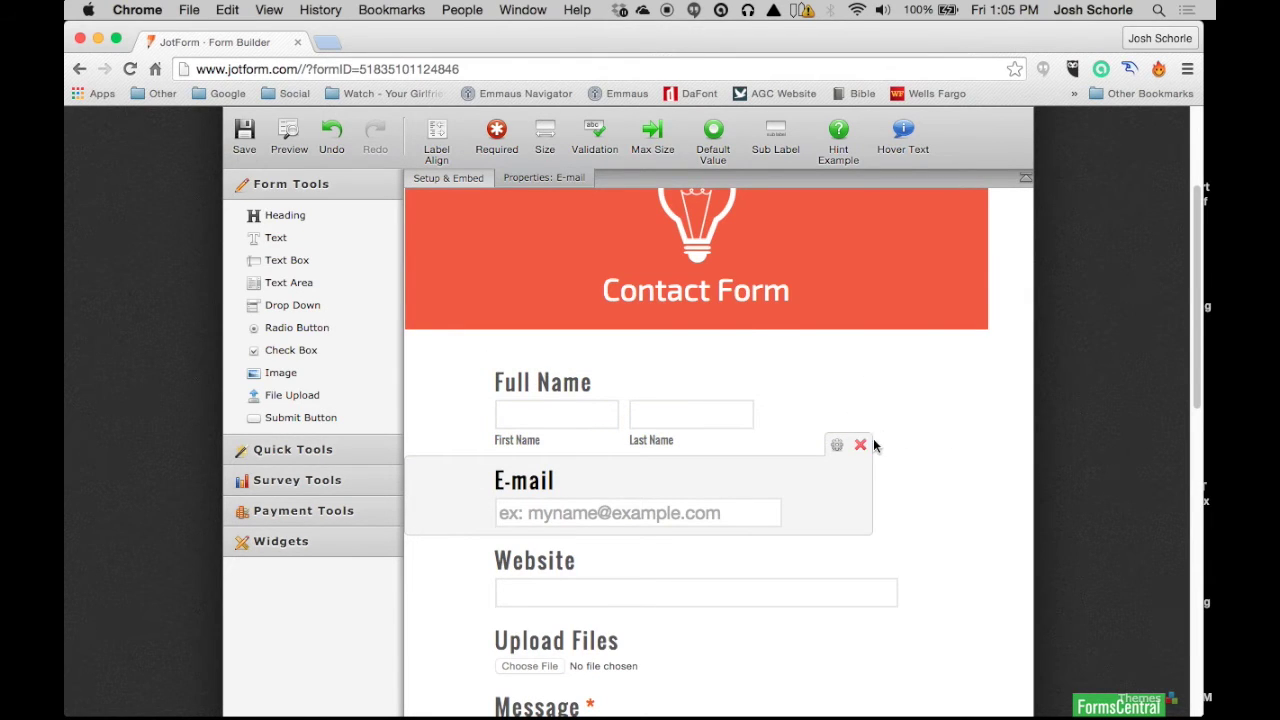
scroll(887, 471, "up", 1)
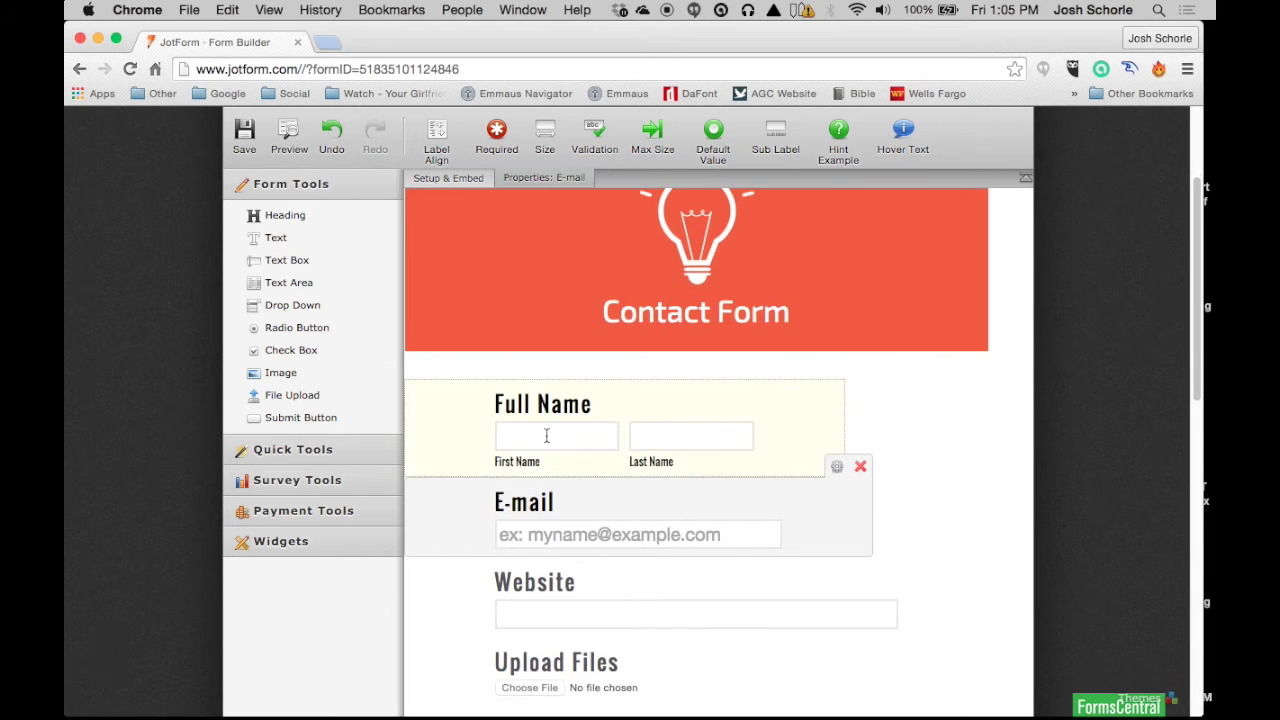
scroll(580, 446, "down", 1)
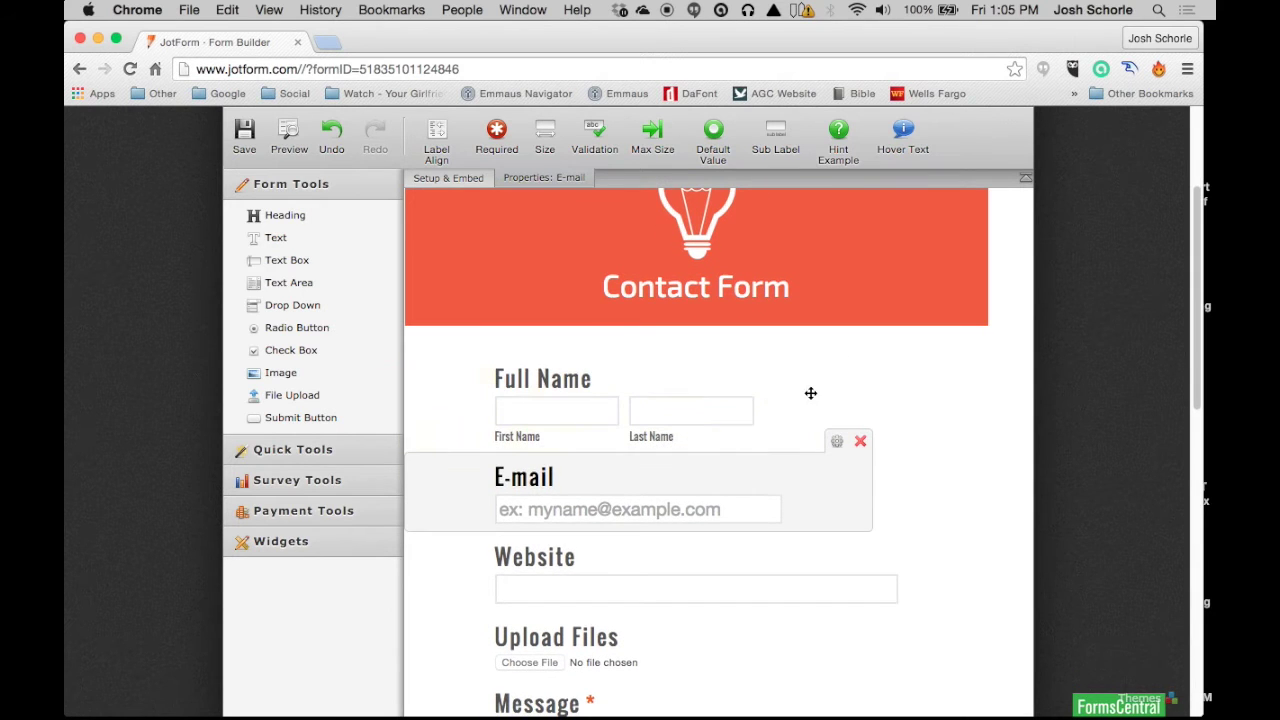
left_click(748, 385)
left_click(809, 344)
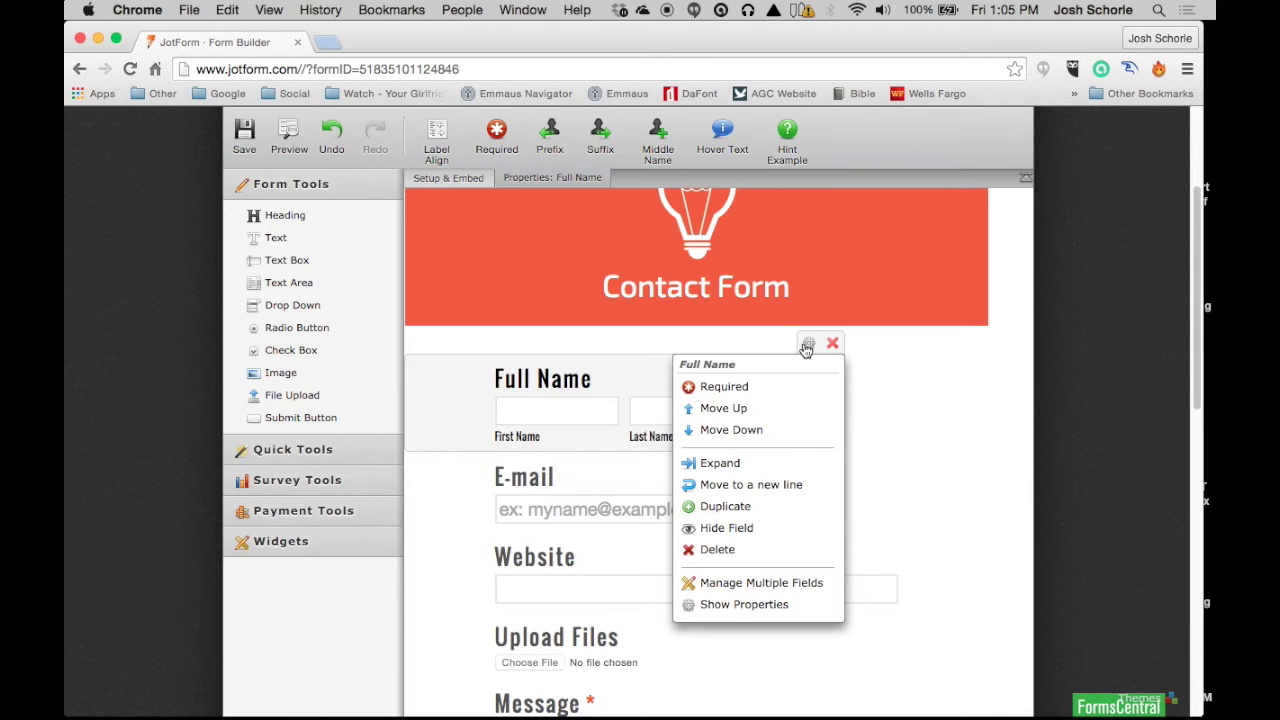
left_click(719, 463)
left_click(737, 465)
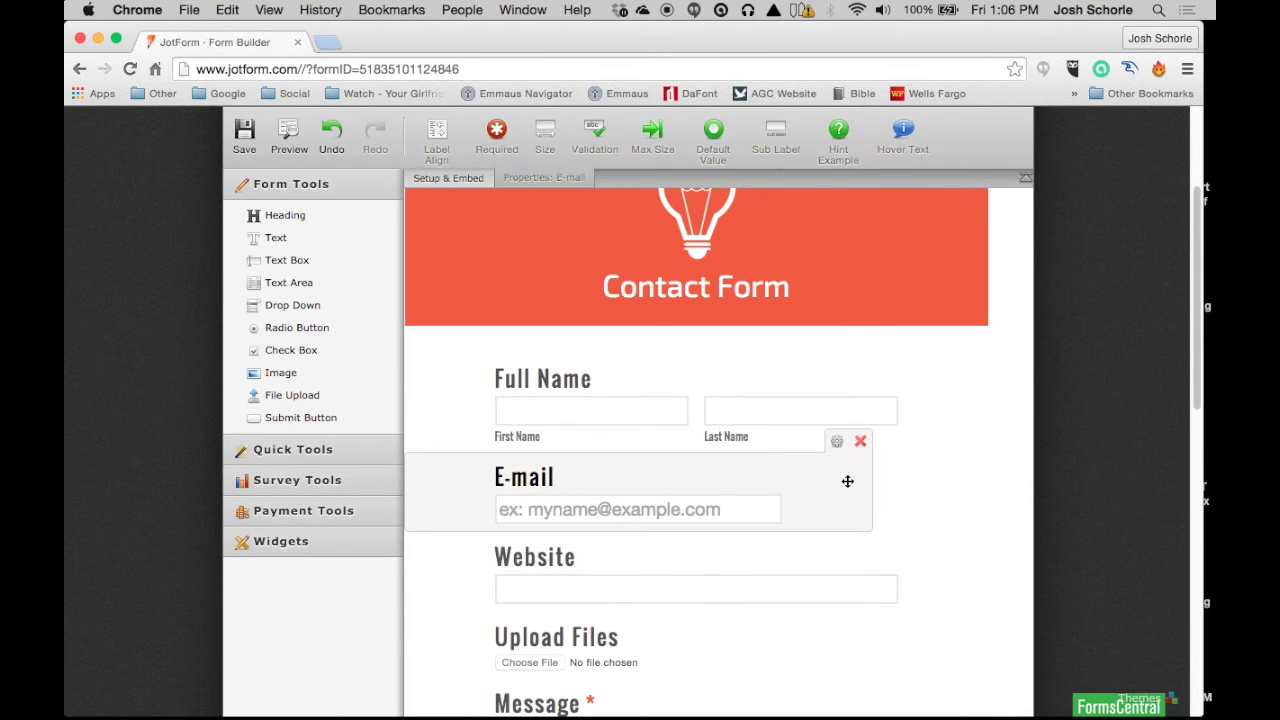
left_click(836, 442)
left_click(780, 562)
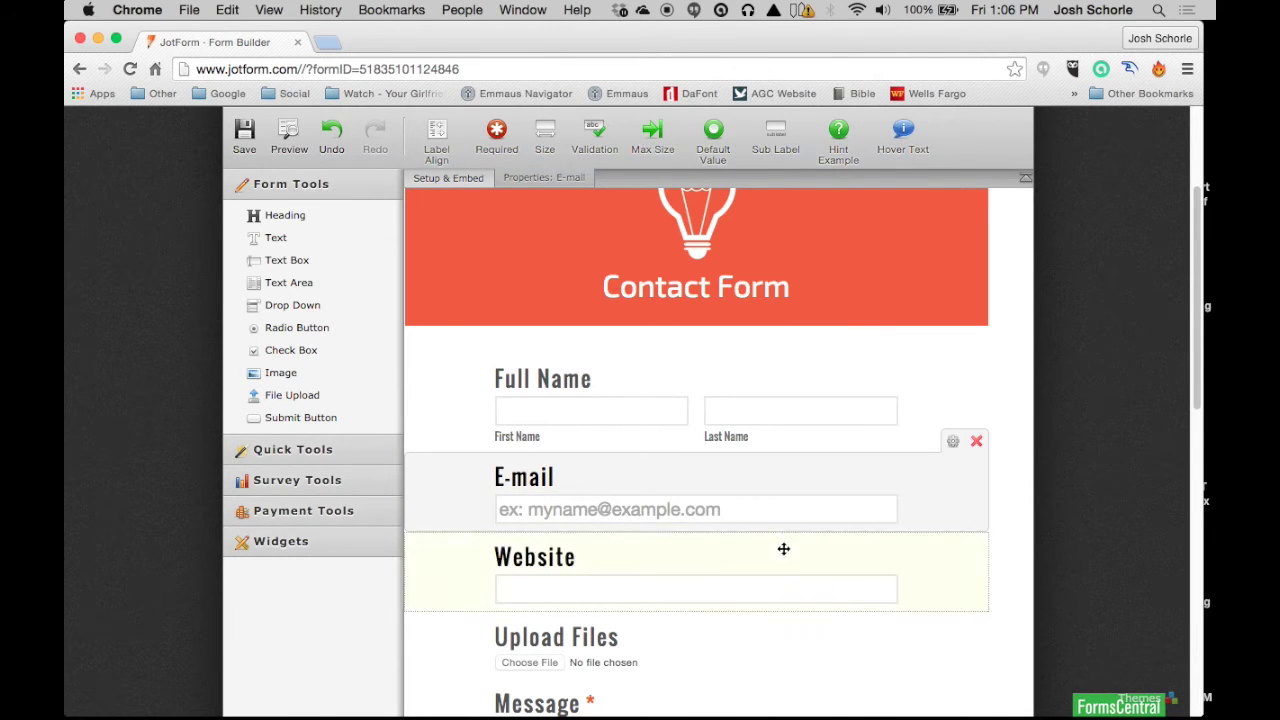
scroll(765, 525, "down", 1)
Step: Make the Full Name and E-mail fields required
left_click(680, 394)
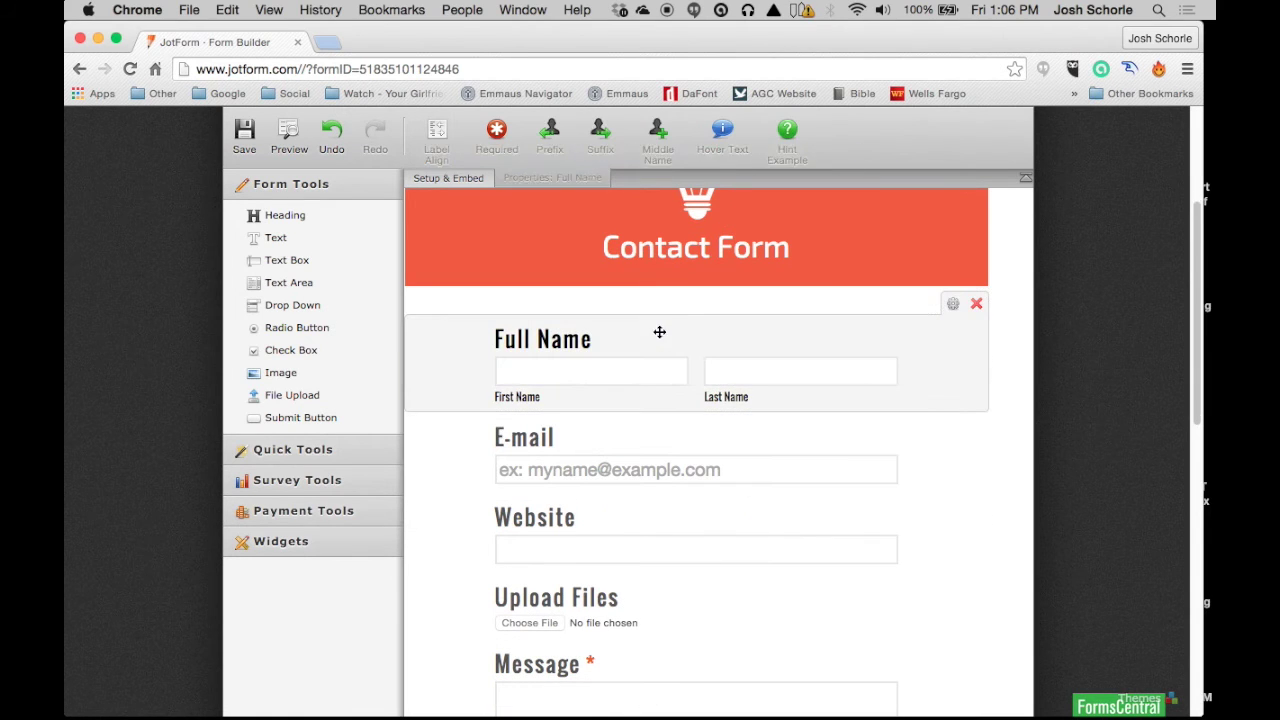
left_click(953, 304)
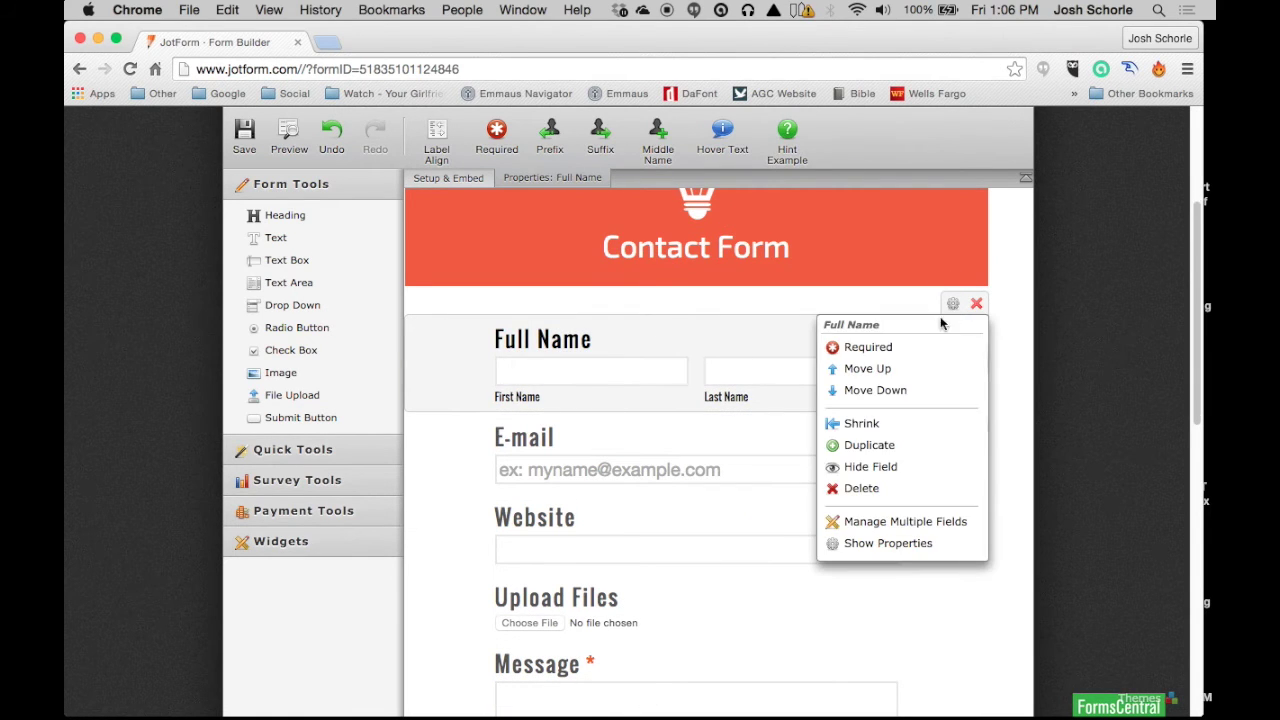
left_click(885, 347)
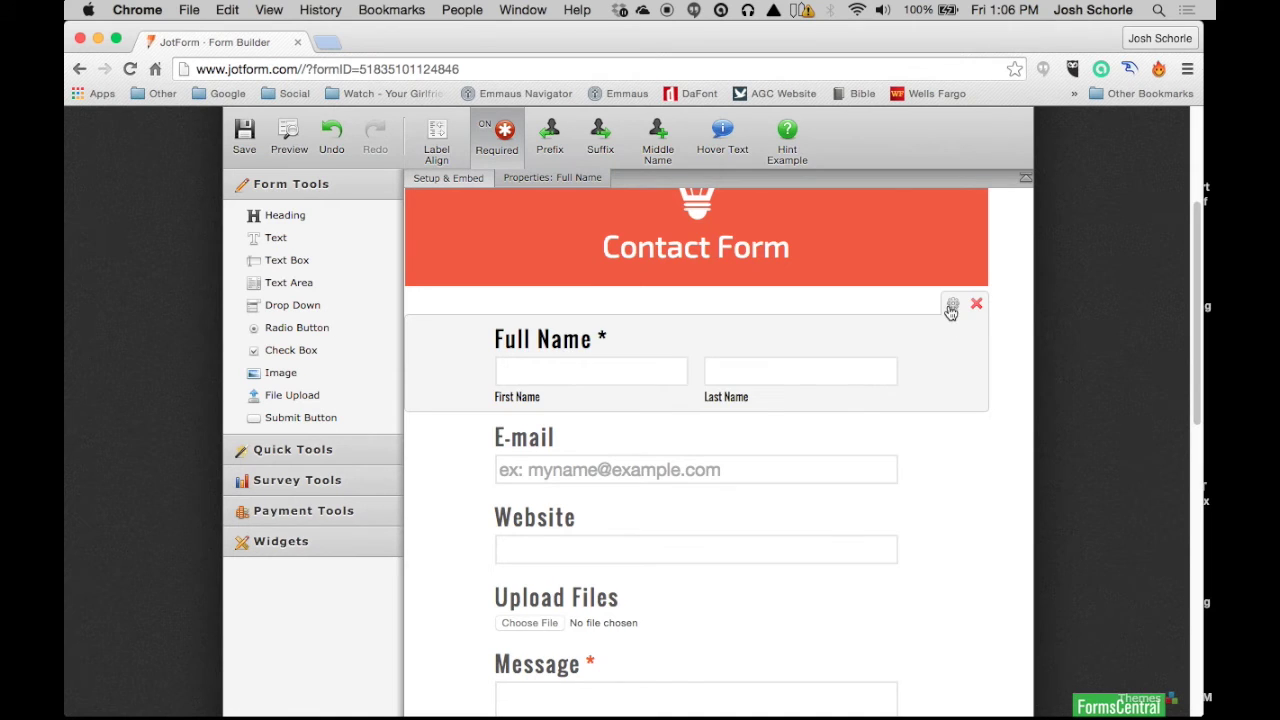
scroll(860, 380, "down", 2)
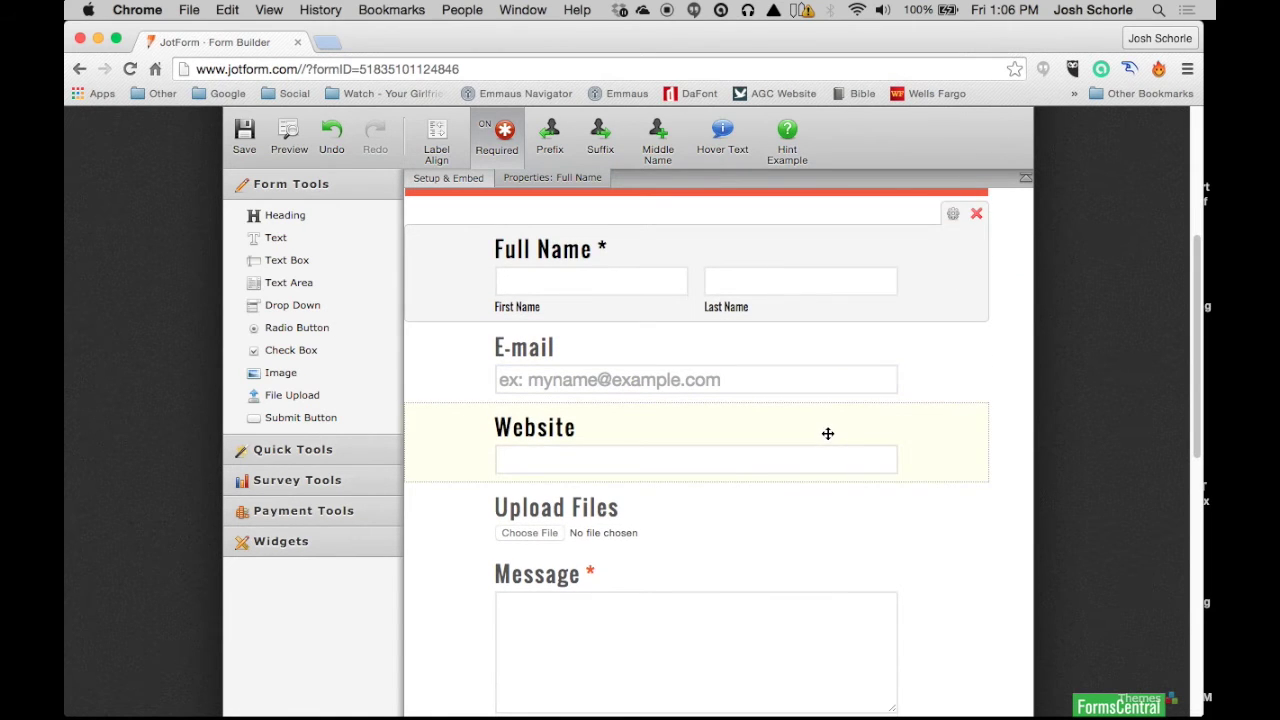
left_click(828, 433)
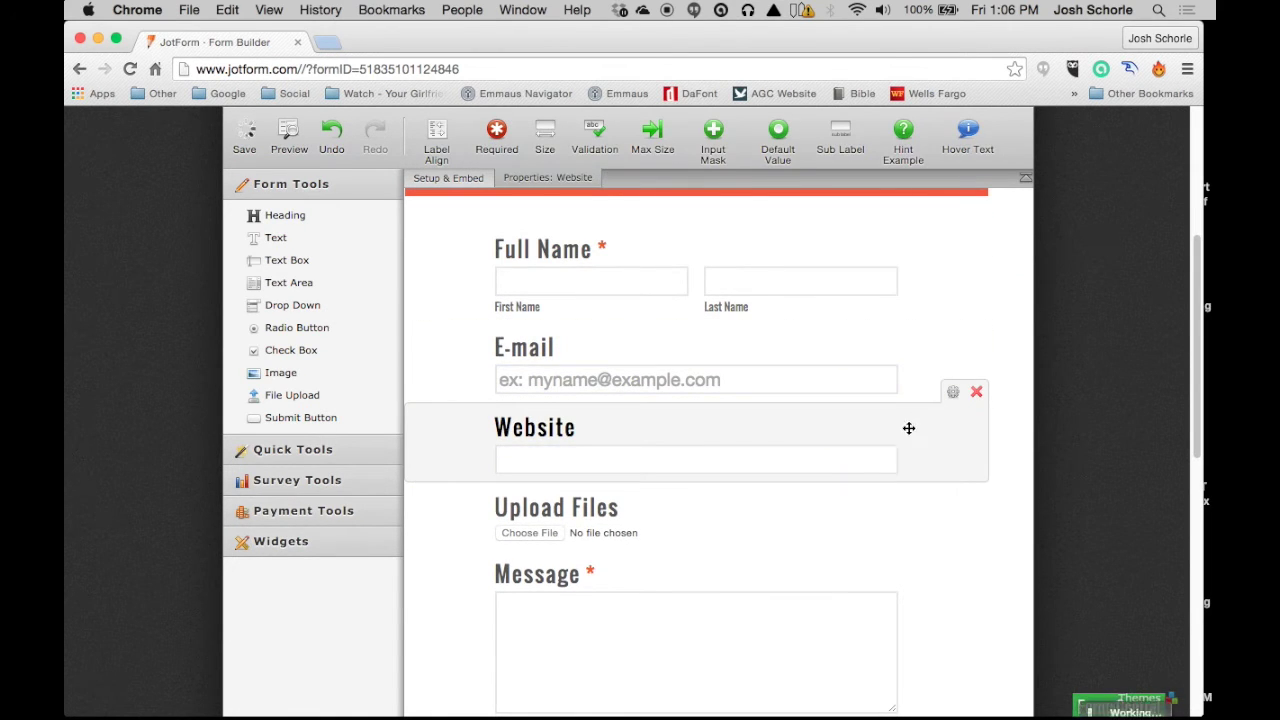
scroll(846, 458, "down", 2)
scroll(846, 458, "down", 2)
scroll(829, 414, "up", 3)
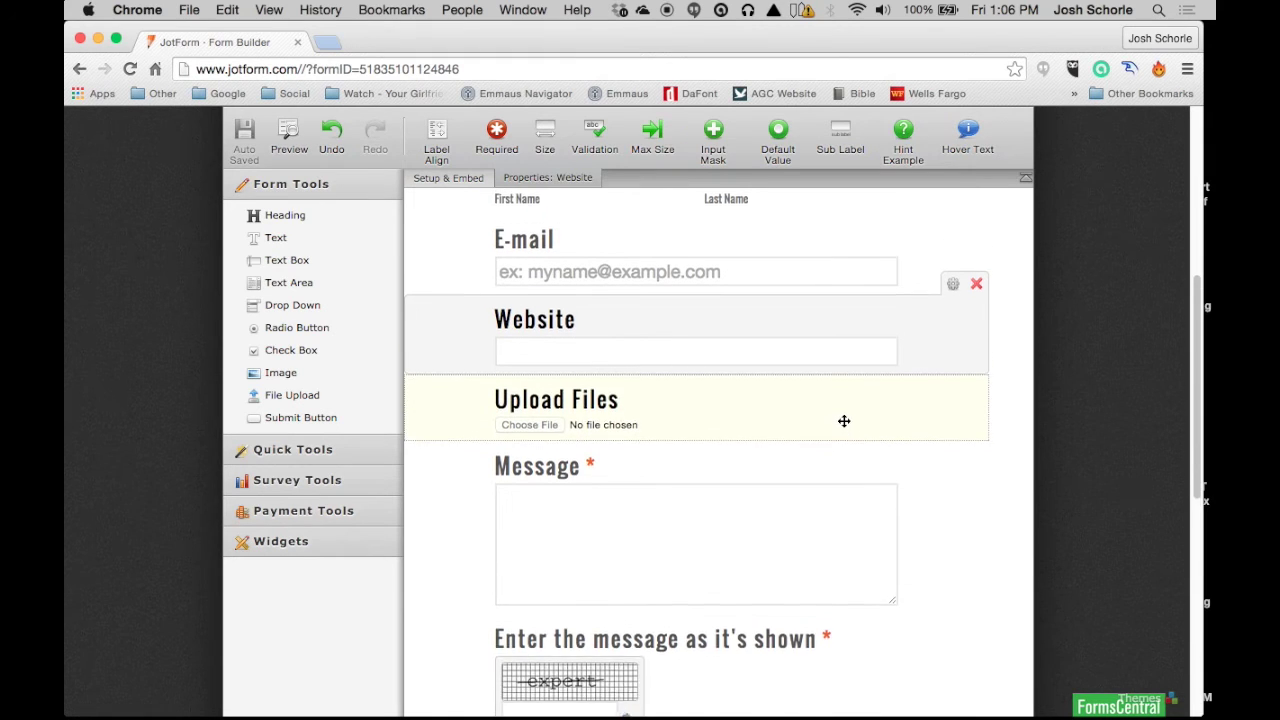
left_click(846, 294)
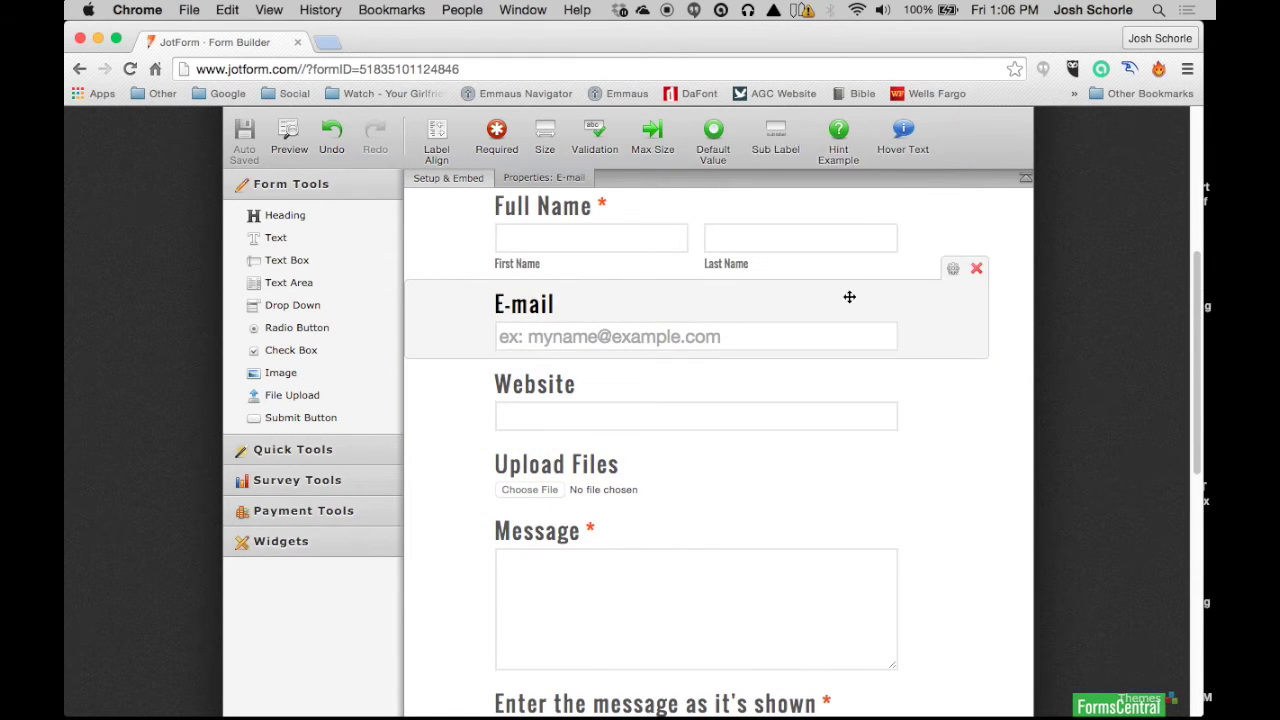
left_click(953, 270)
left_click(911, 312)
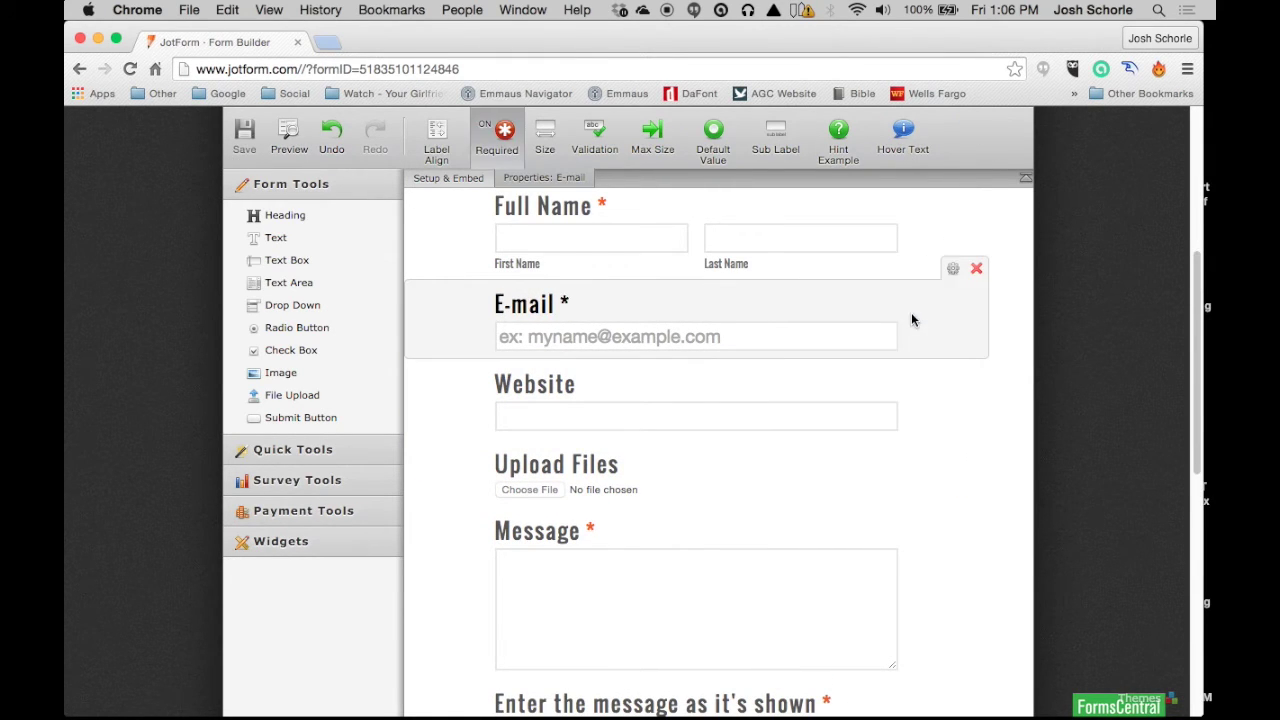
Step: Open the Website field's full properties dialog
left_click(801, 373)
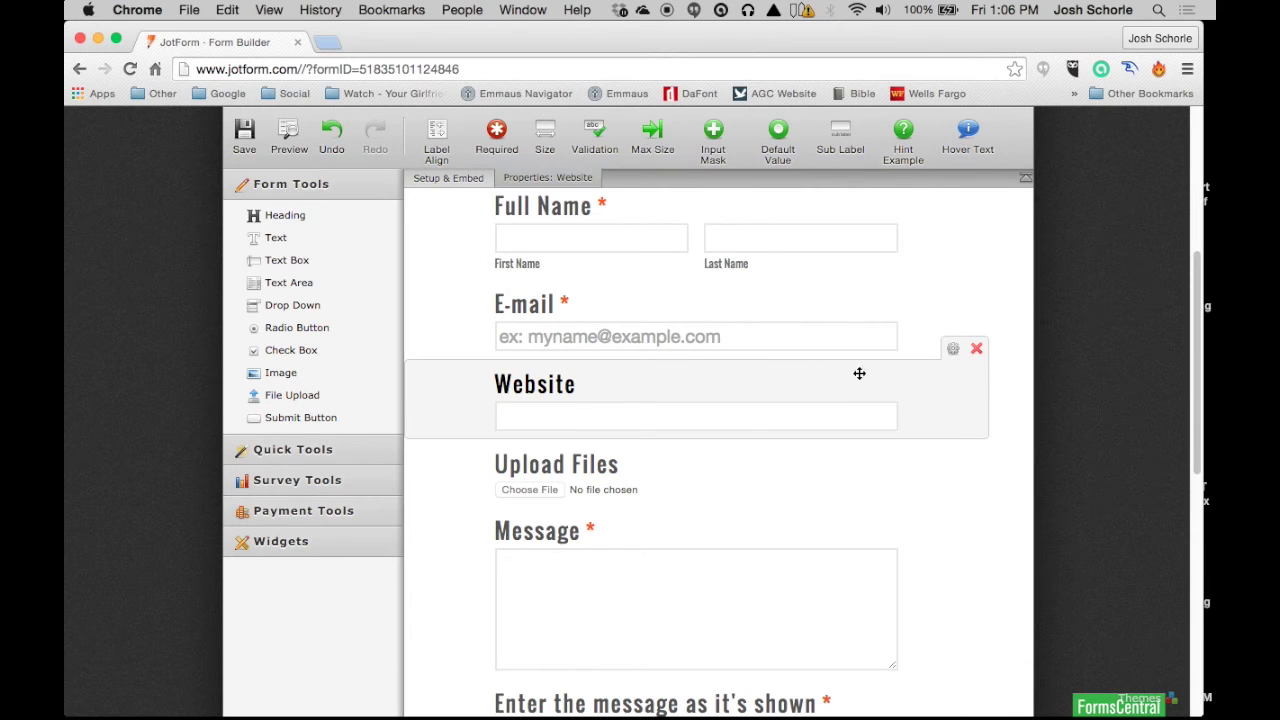
left_click(952, 352)
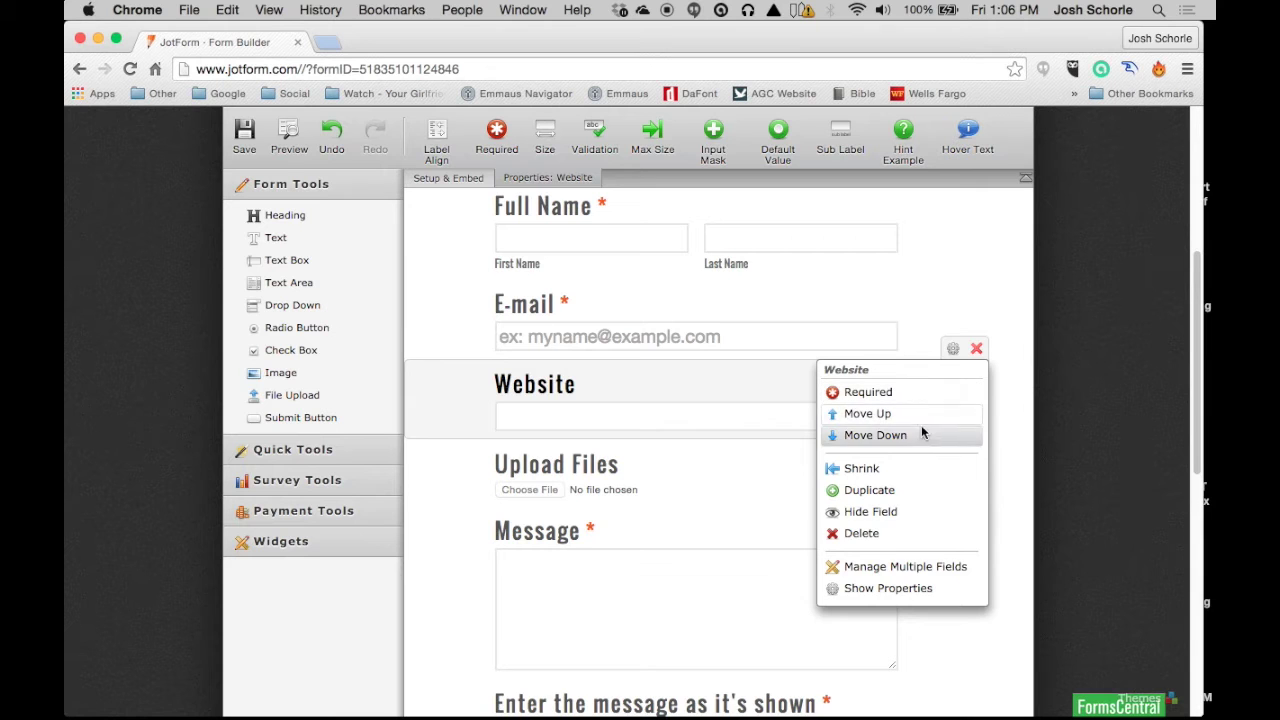
left_click(886, 592)
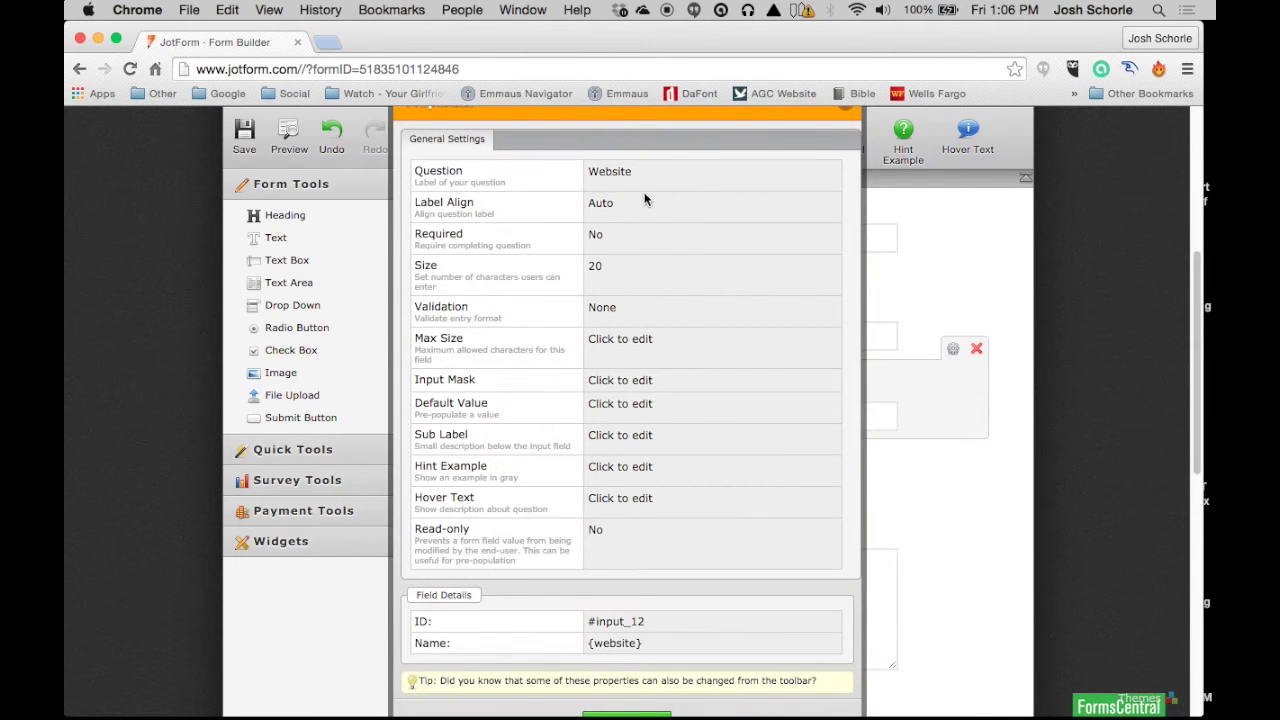
Step: Change the Website field's question label to 'hello' and close its properties
left_click_drag(497, 166, 336, 158)
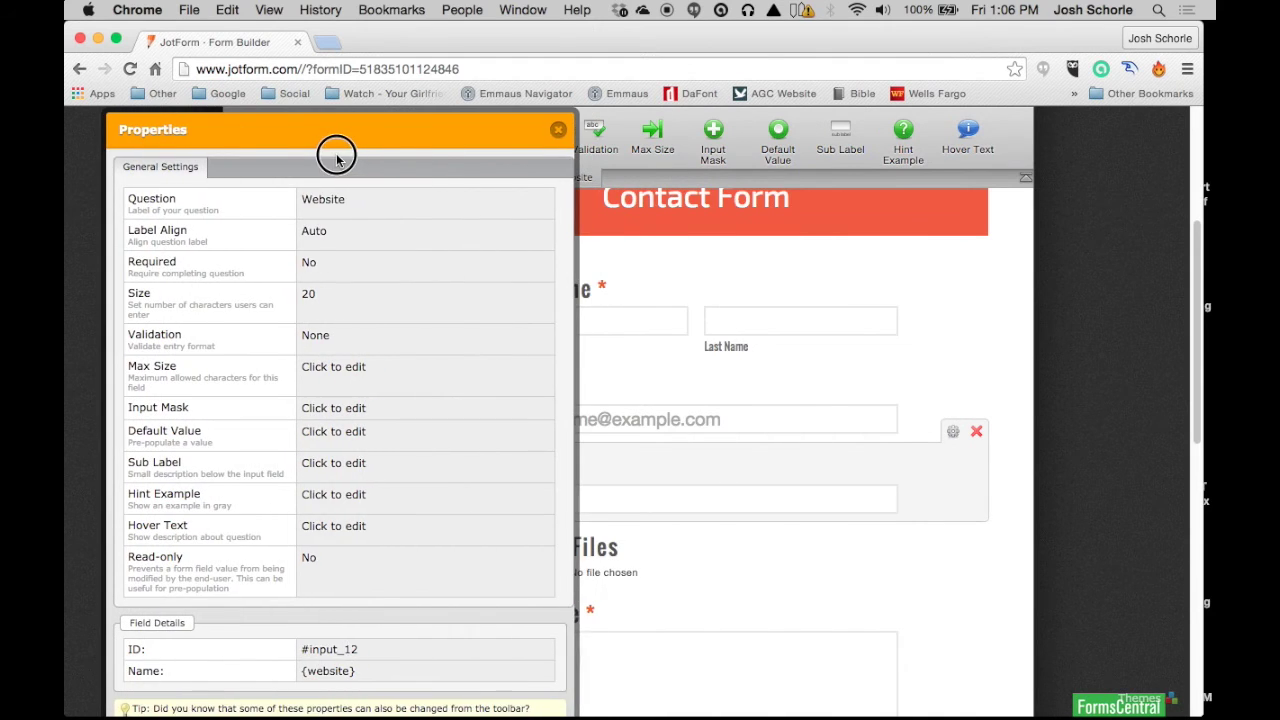
scroll(287, 438, "down", 4)
scroll(287, 438, "up", 3)
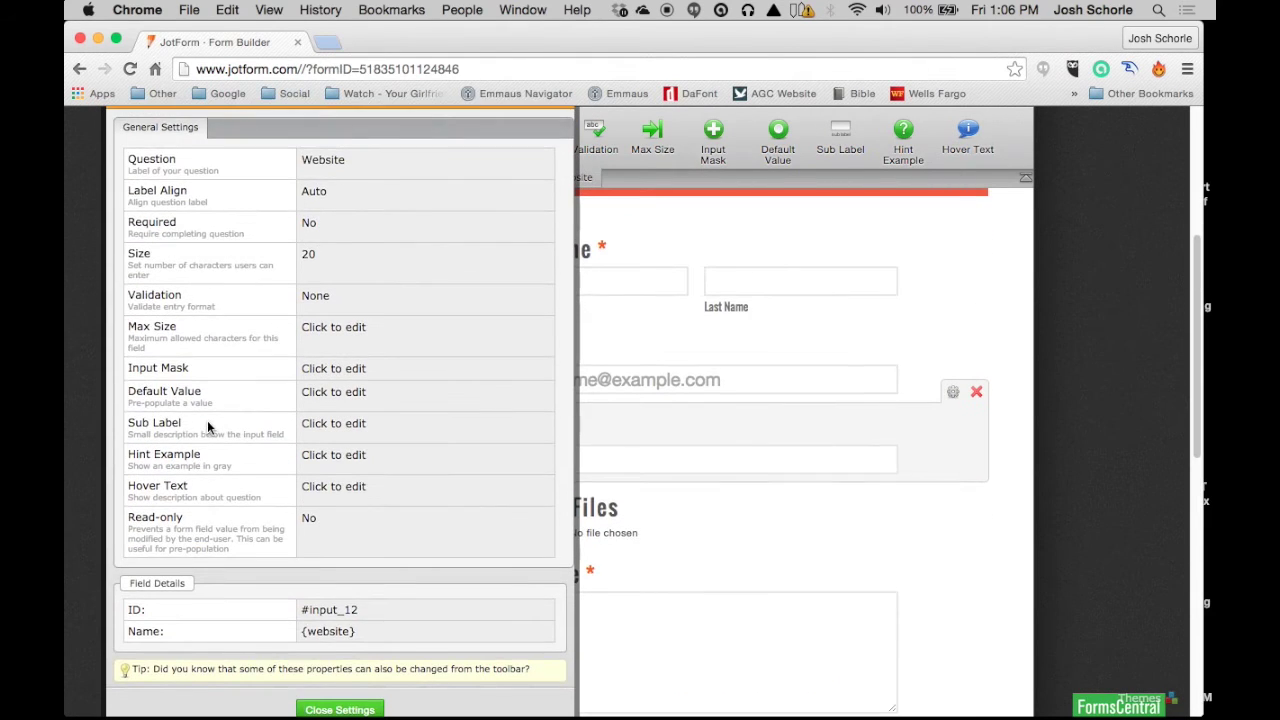
scroll(210, 427, "up", 1)
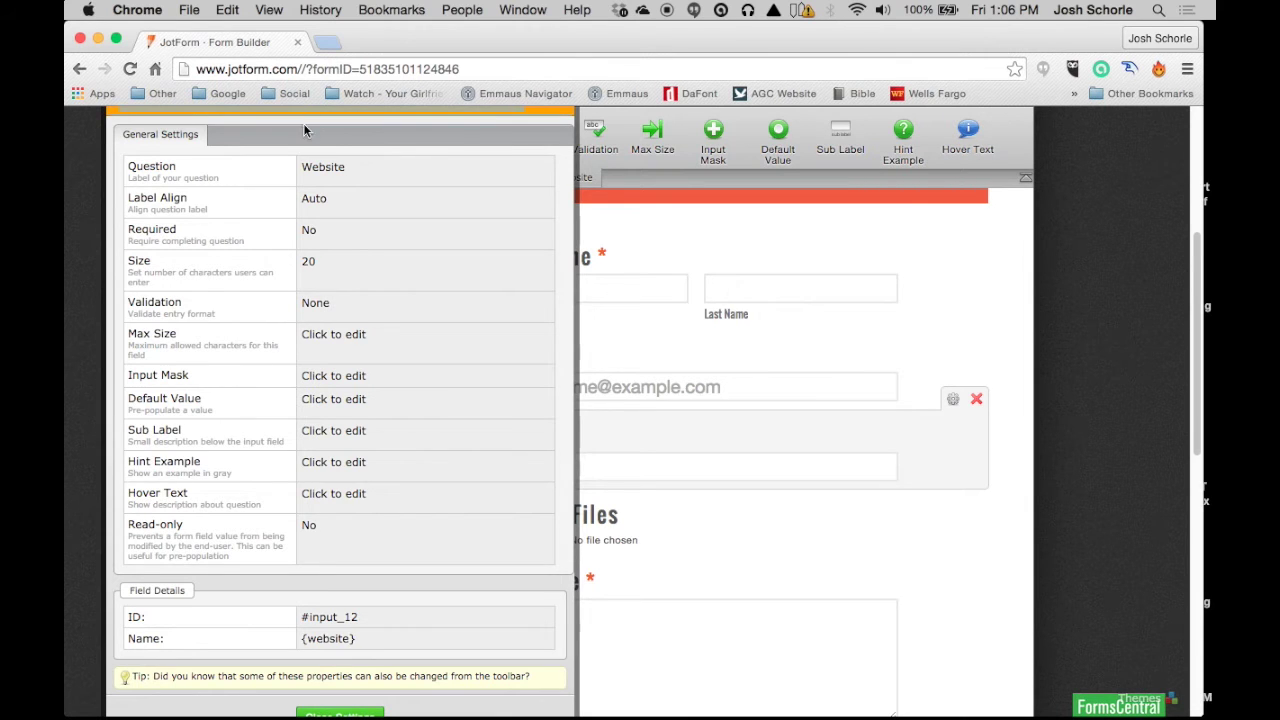
scroll(401, 197, "up", 3)
left_click_drag(466, 190, 1154, 200)
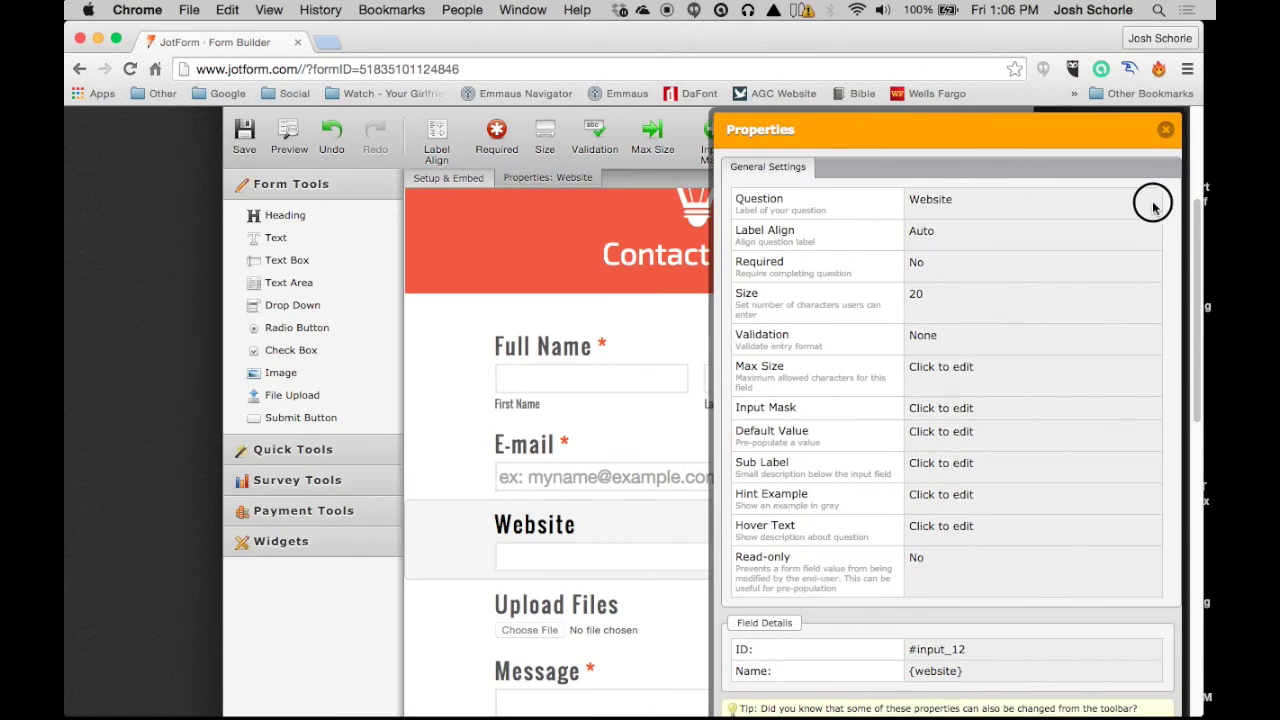
left_click(962, 200)
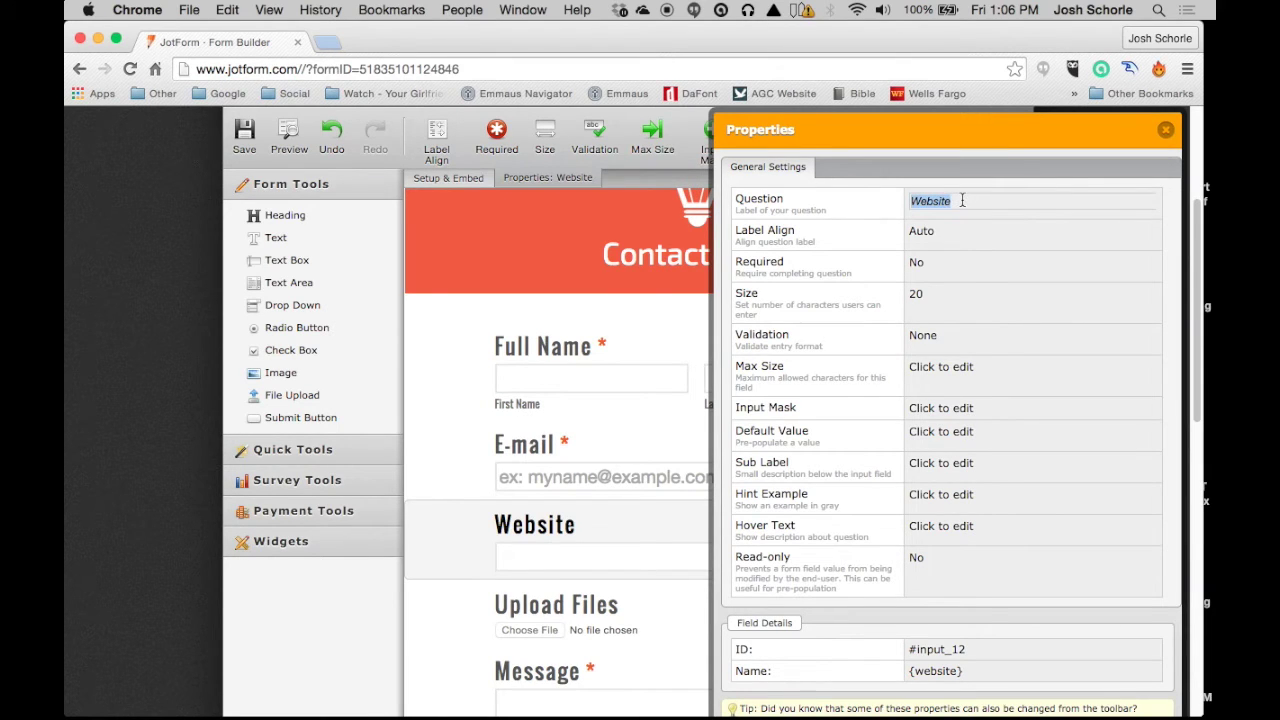
type("hello")
scroll(975, 502, "down", 4)
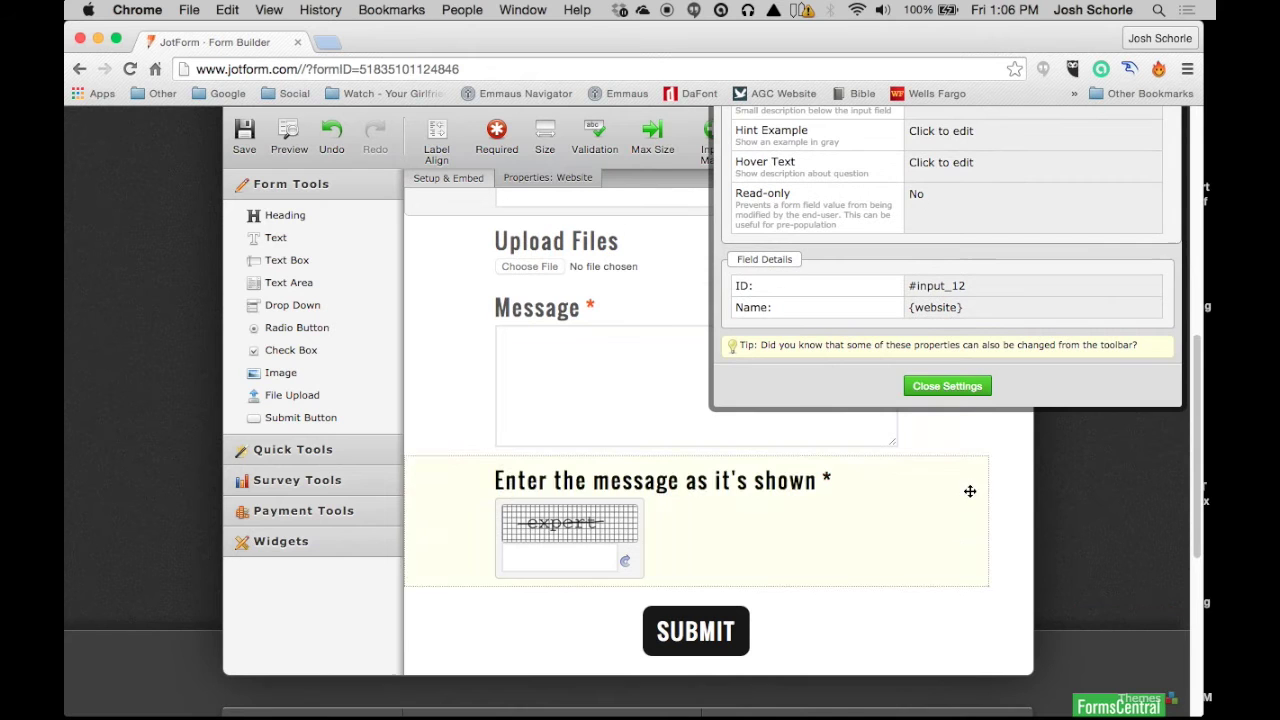
left_click(962, 383)
scroll(793, 401, "up", 4)
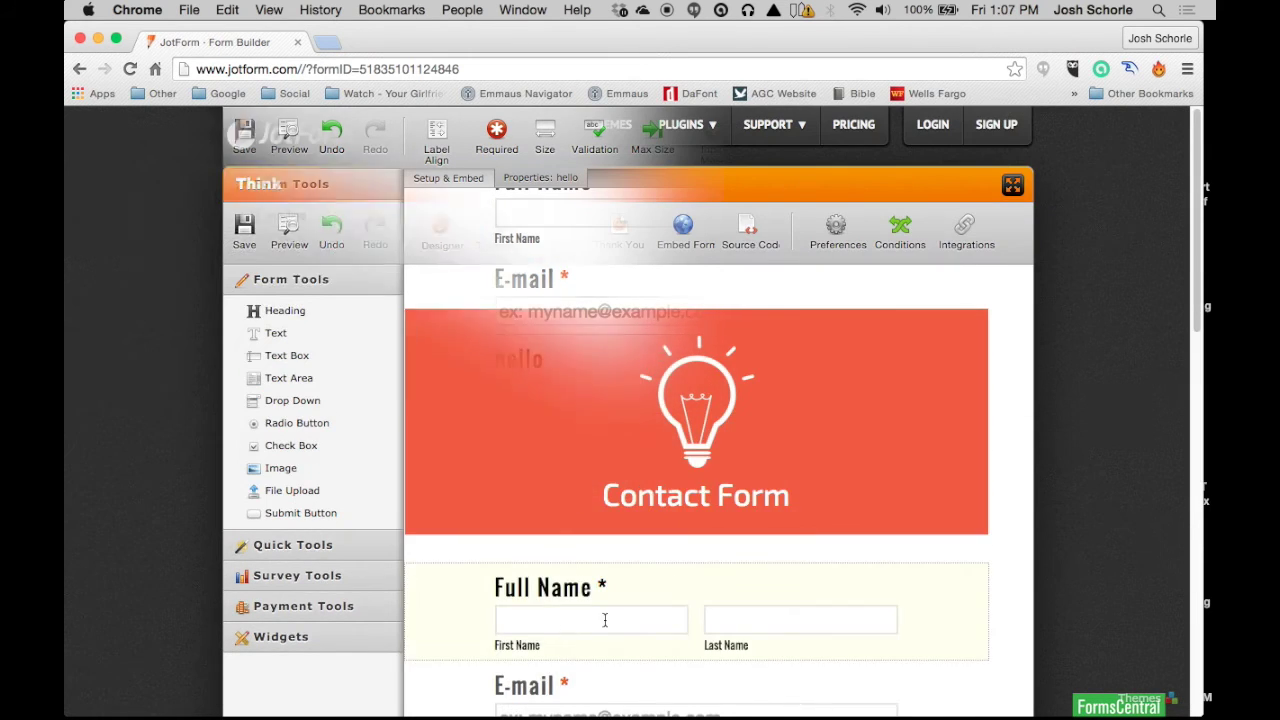
Step: Via the Submit button, save the owner's e-mail for receiving responses, then open Button Style
scroll(679, 462, "down", 5)
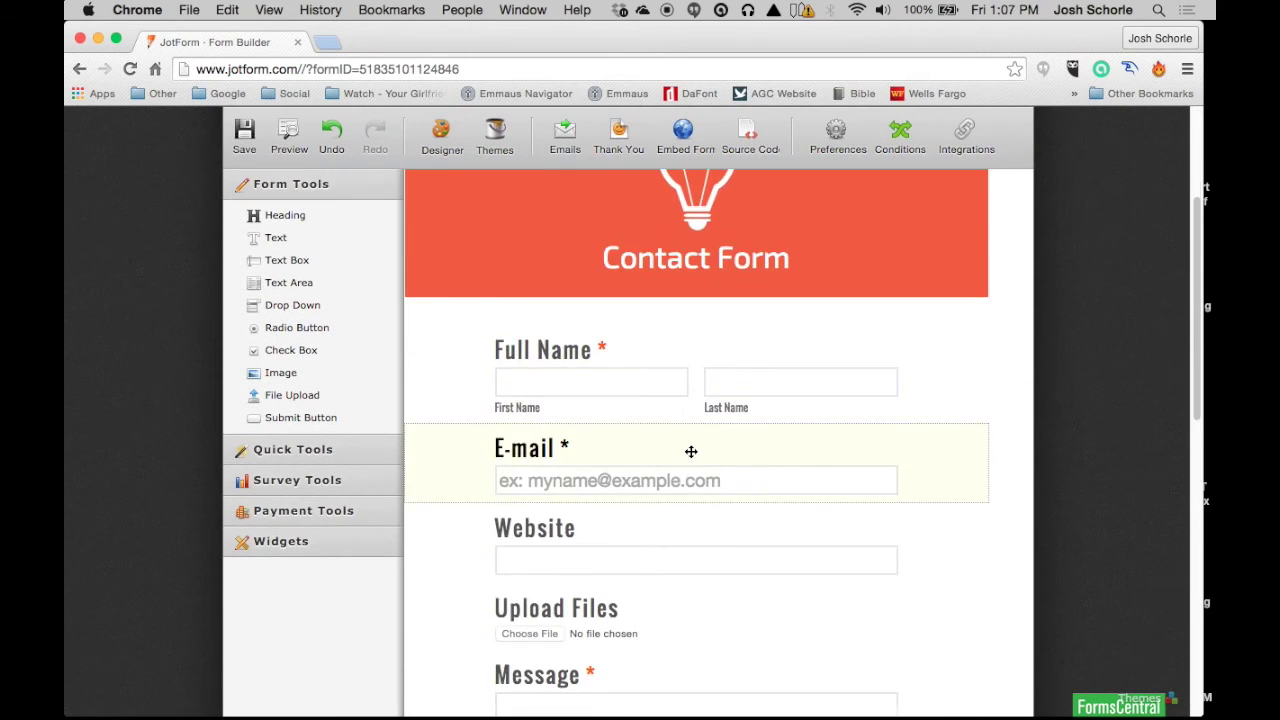
scroll(679, 462, "down", 2)
scroll(674, 460, "up", 5)
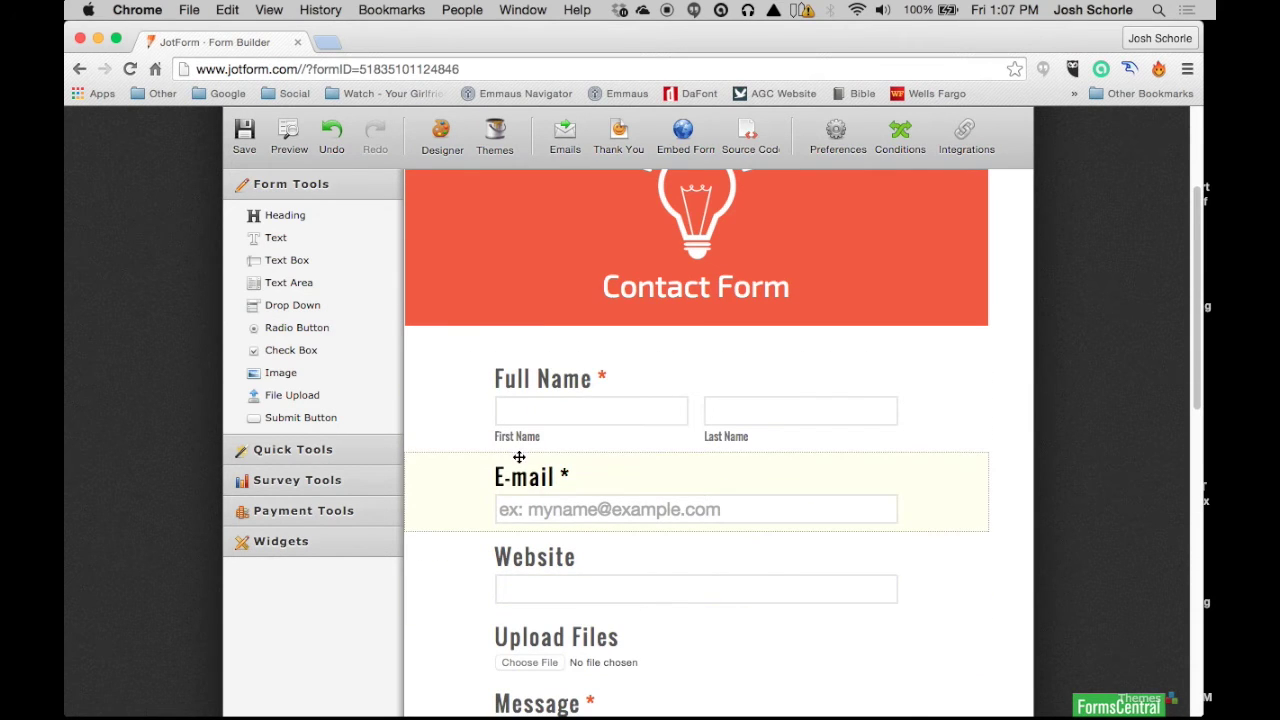
scroll(354, 417, "down", 2)
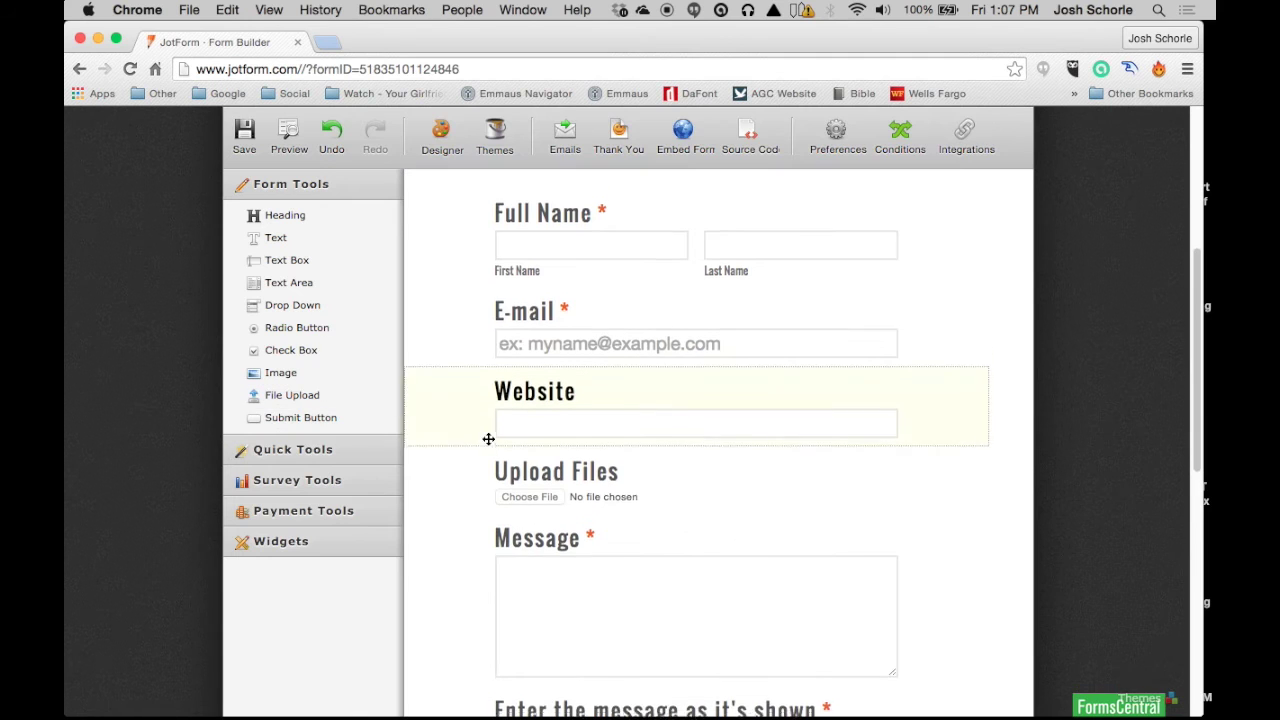
scroll(489, 437, "down", 4)
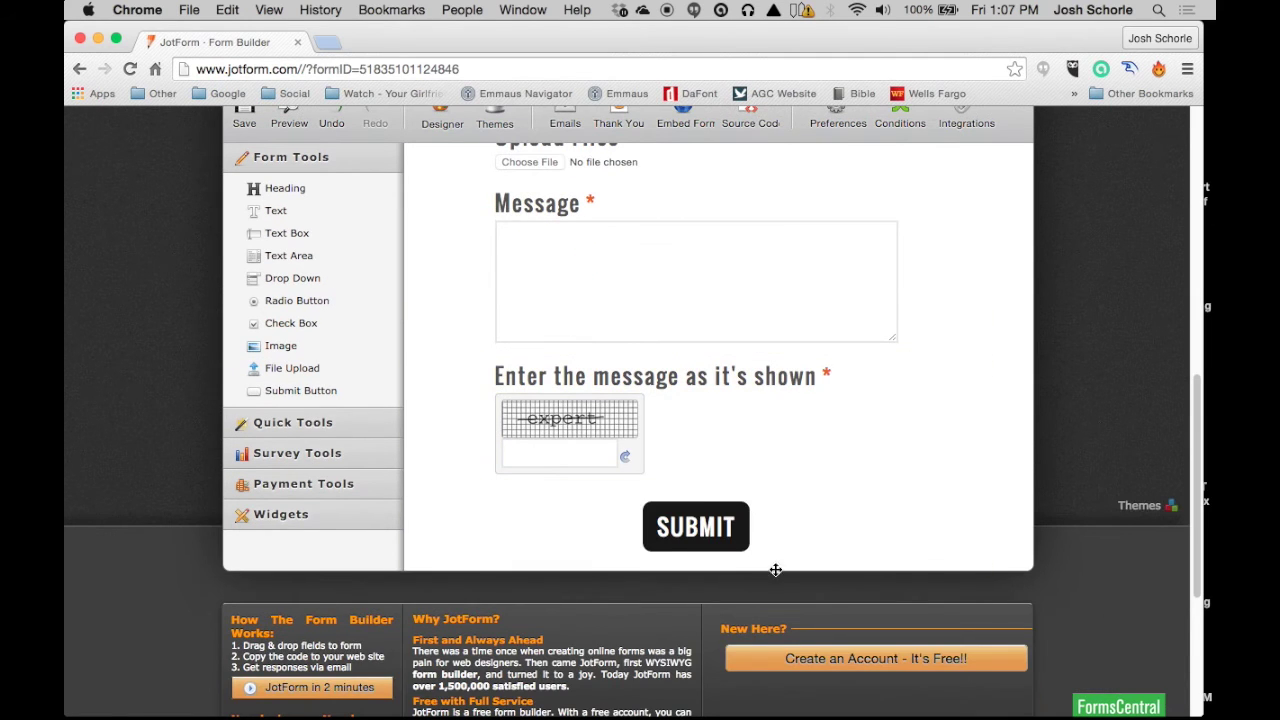
left_click(826, 516)
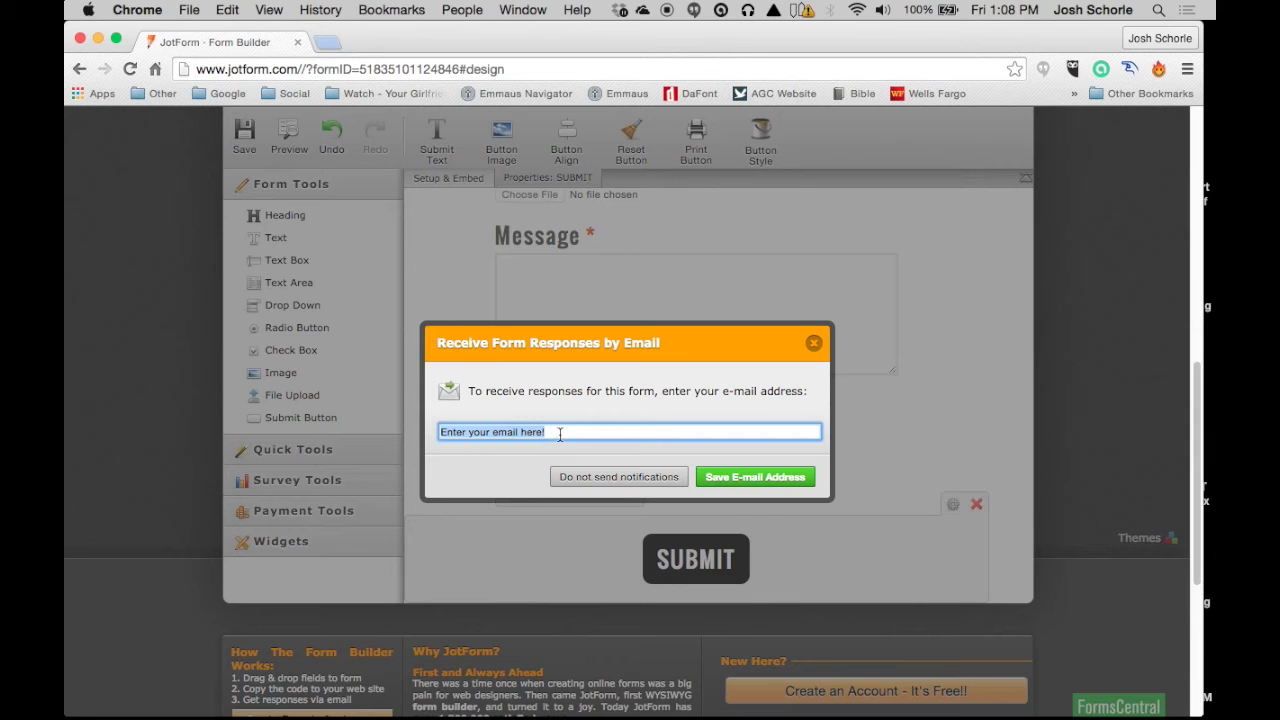
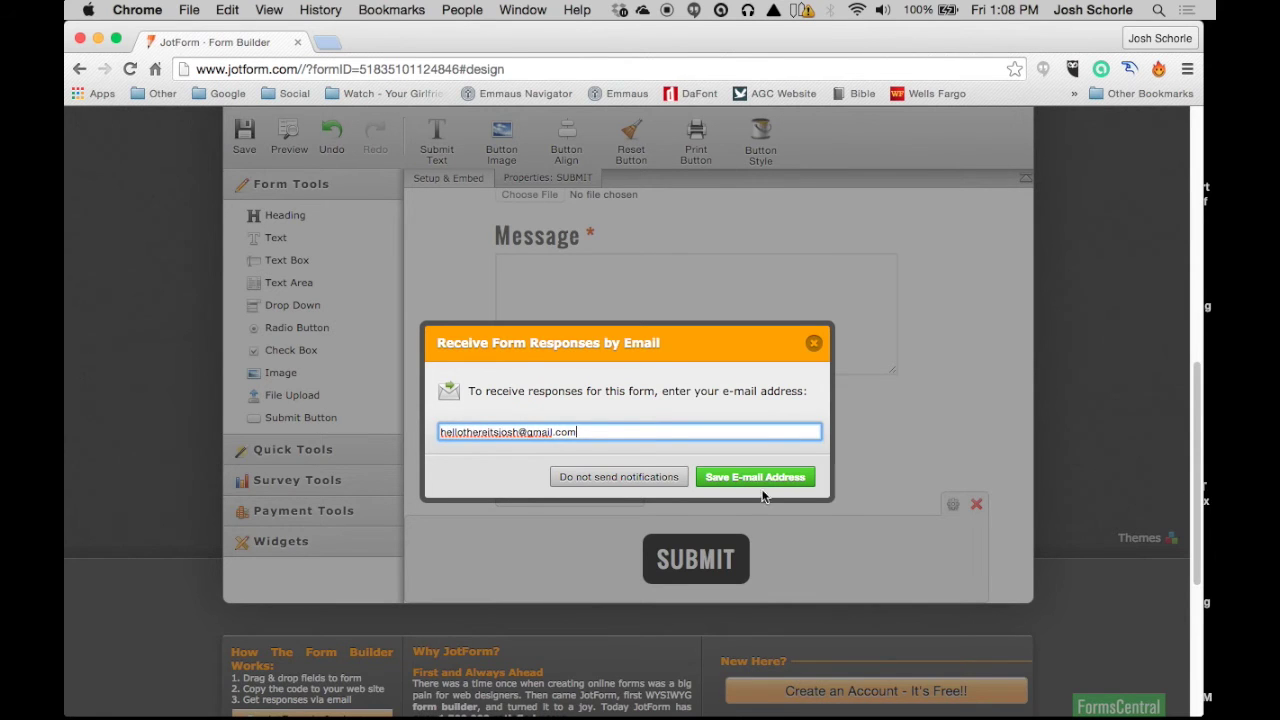
left_click(758, 478)
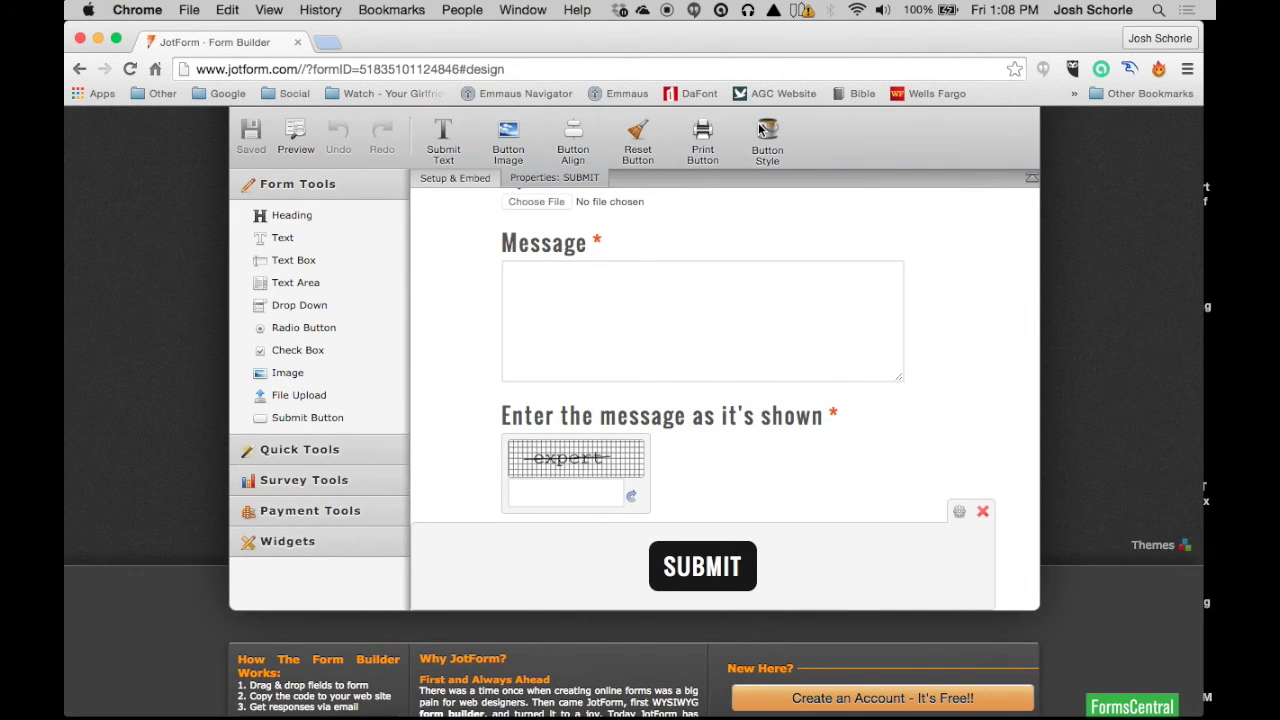
left_click(765, 135)
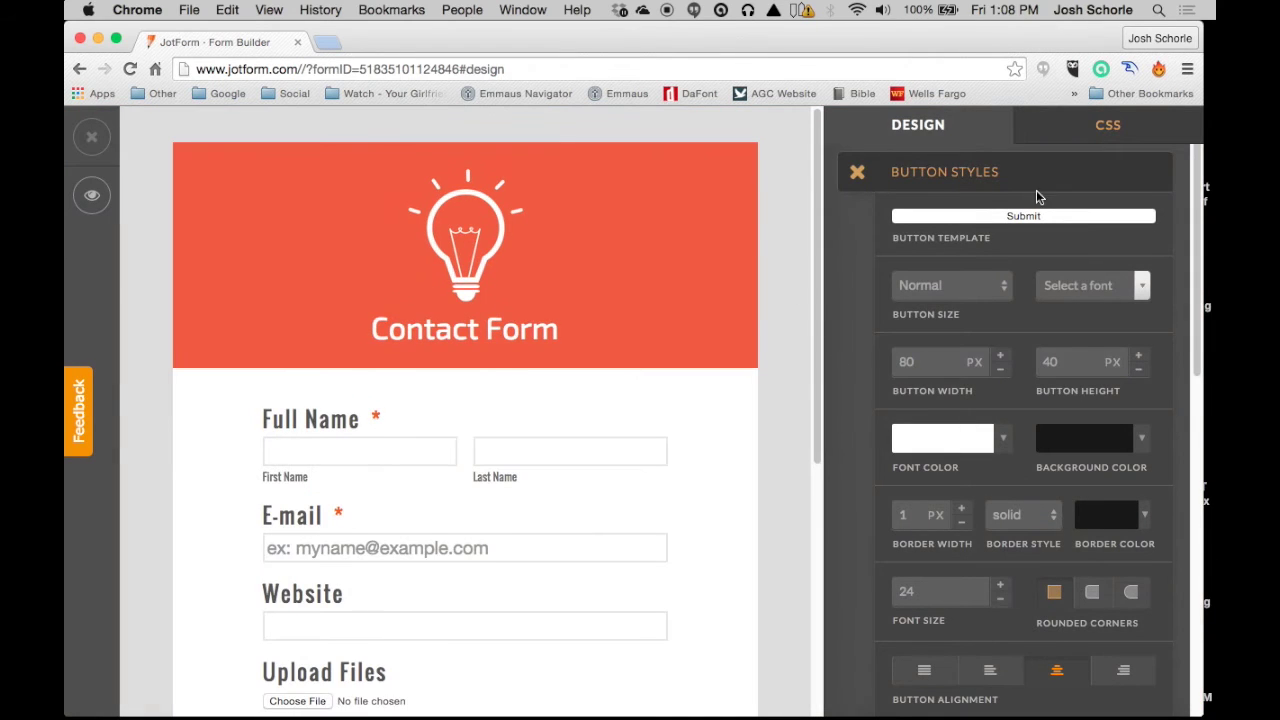
Step: Return to the builder, view the Submit button's properties, and open the form's Emails list
scroll(747, 192, "down", 1)
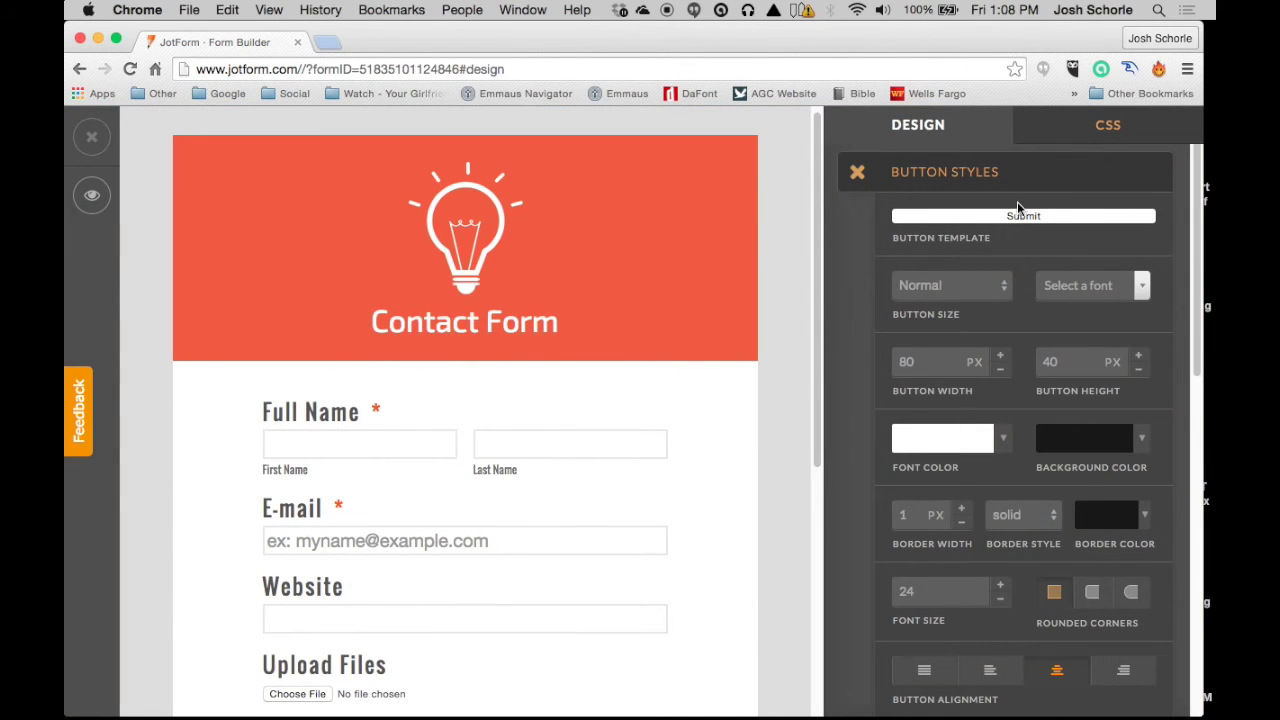
left_click(92, 142)
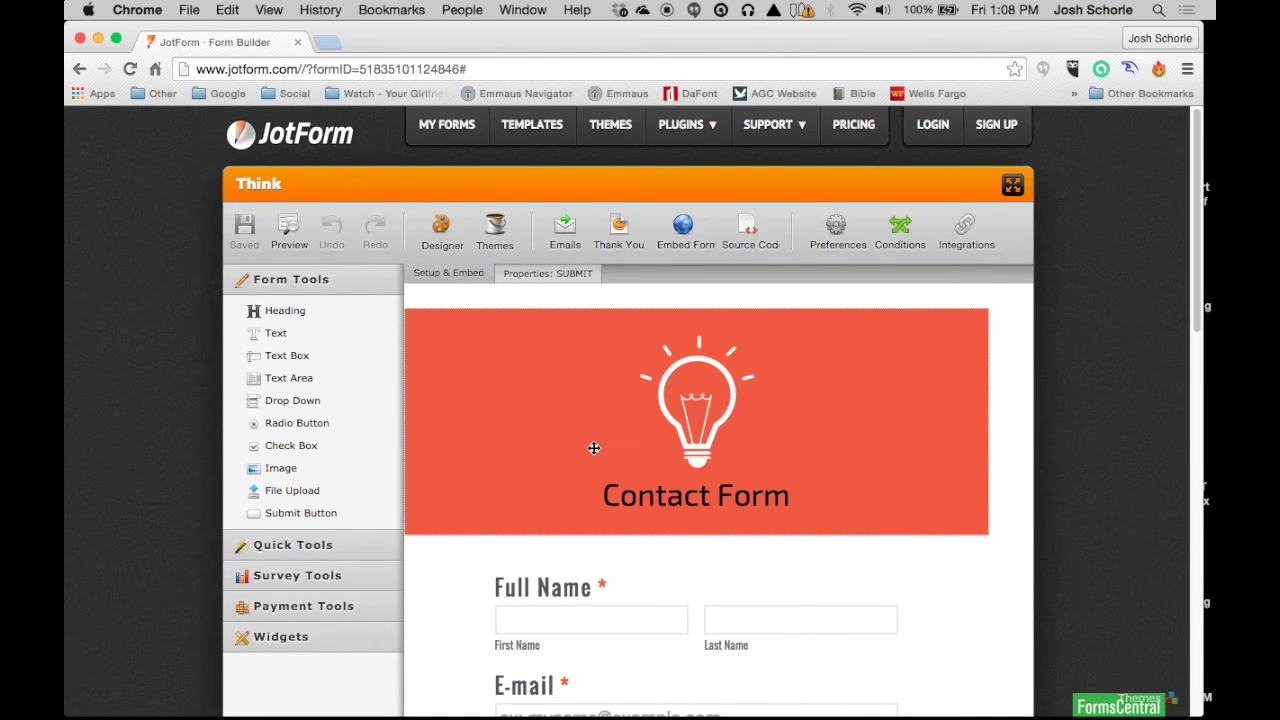
scroll(579, 344, "down", 10)
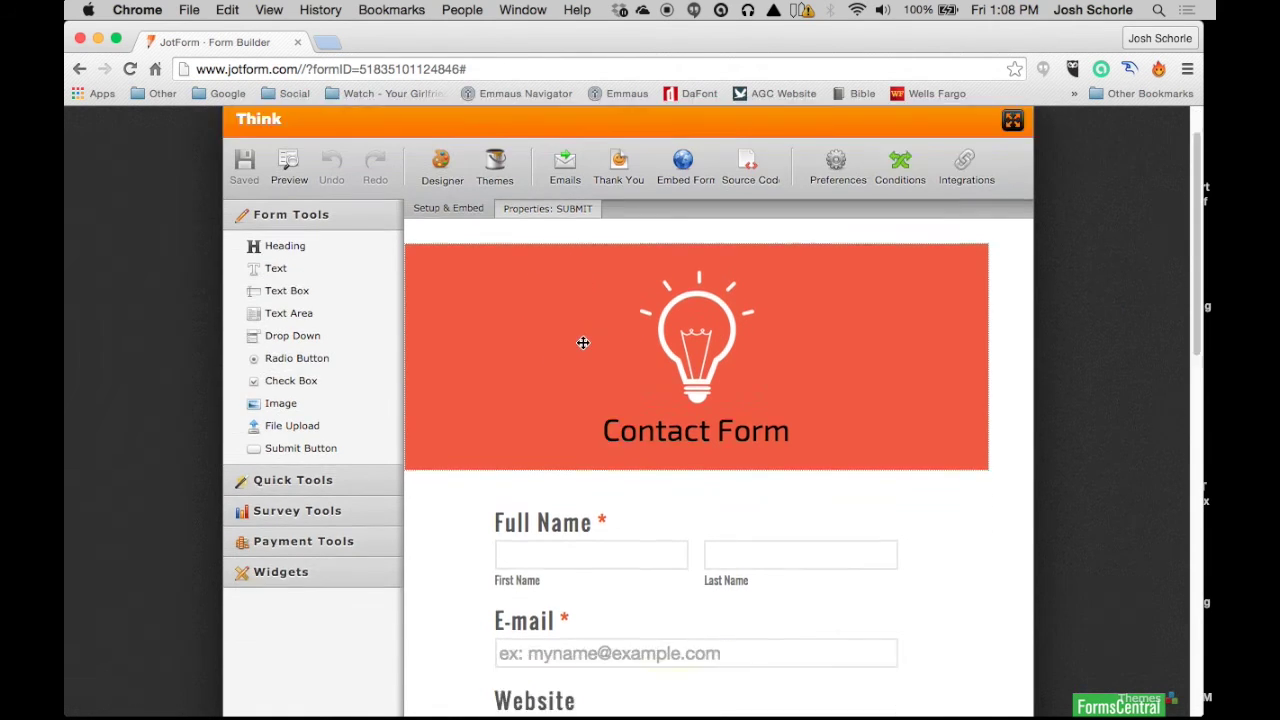
scroll(588, 340, "up", 10)
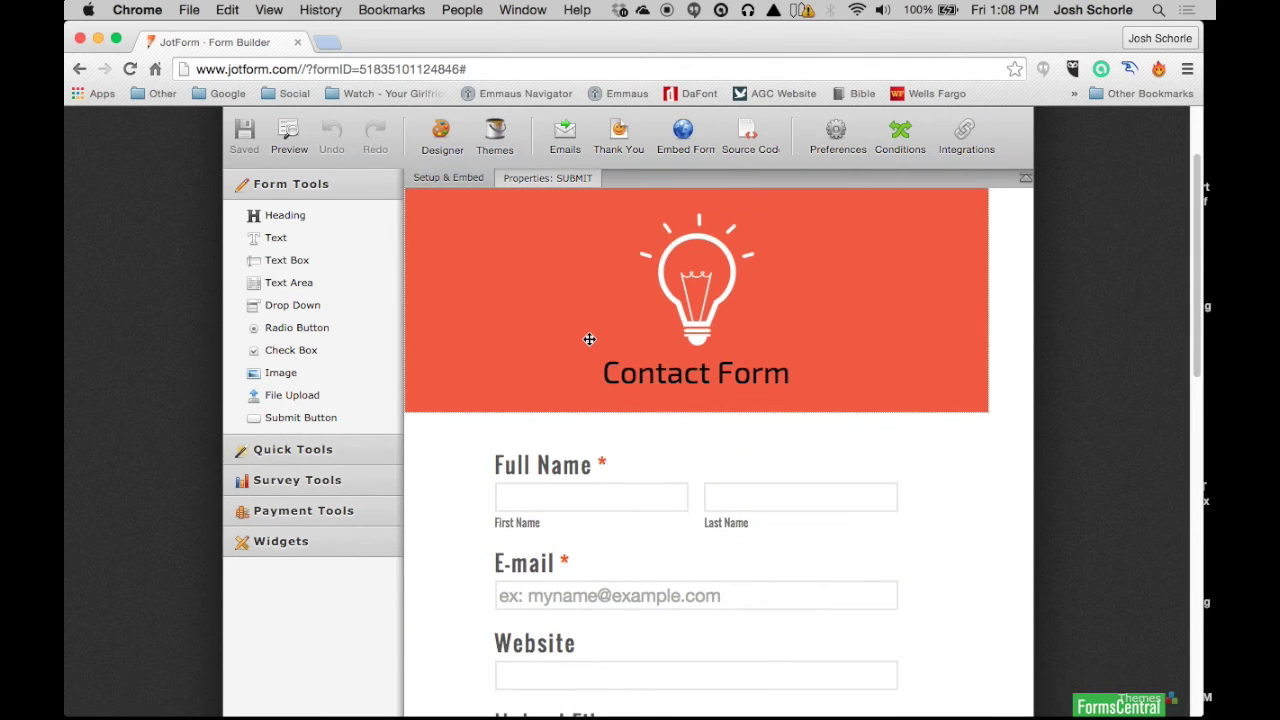
scroll(589, 339, "down", 10)
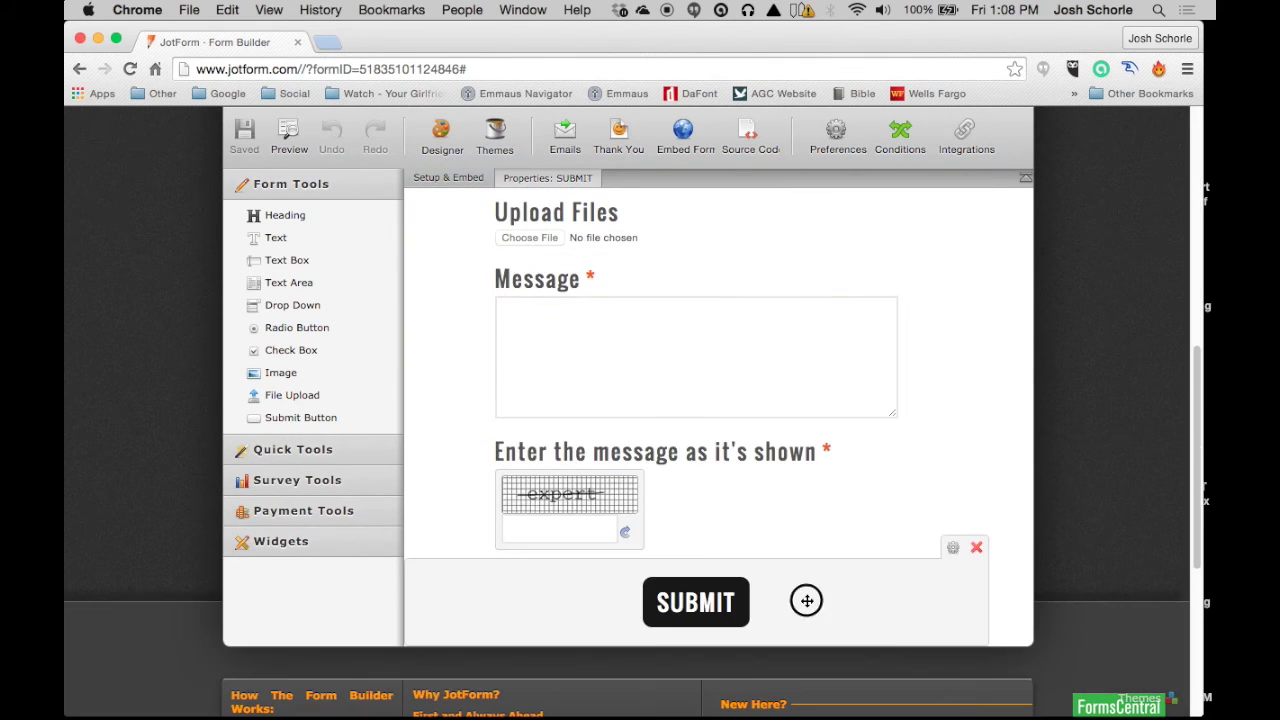
left_click(559, 180)
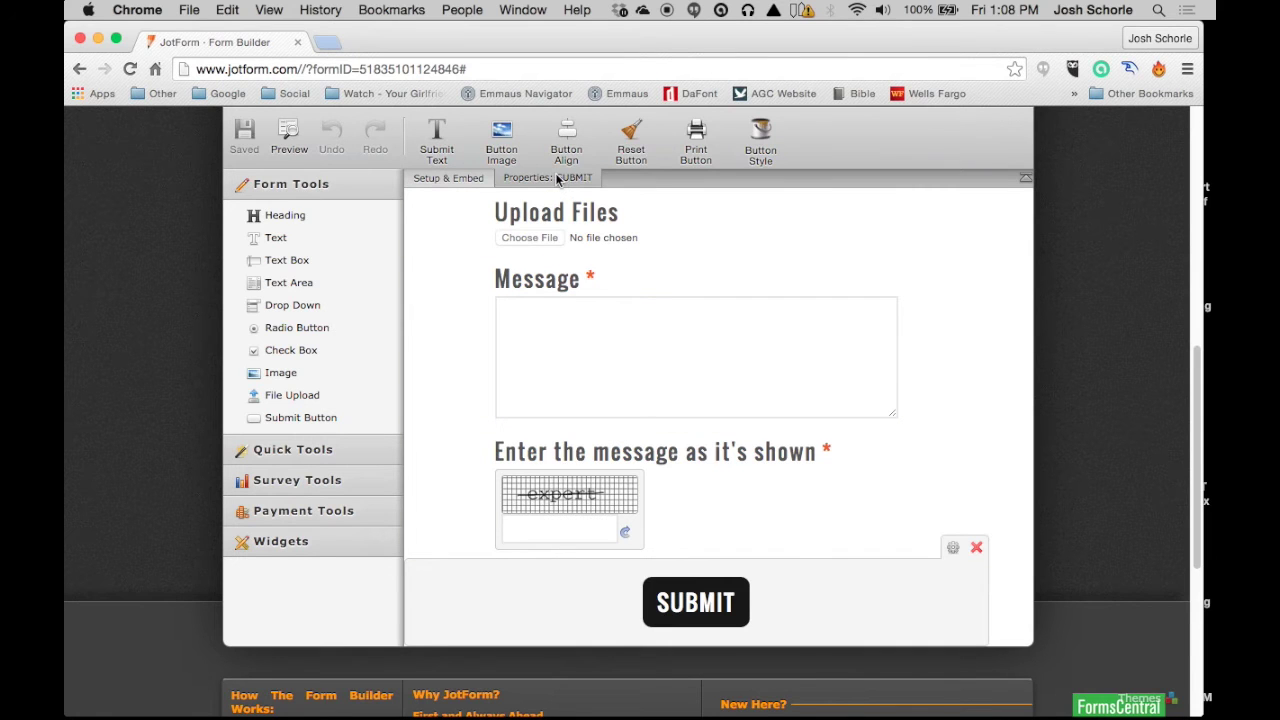
scroll(571, 251, "up", 5)
left_click(449, 177)
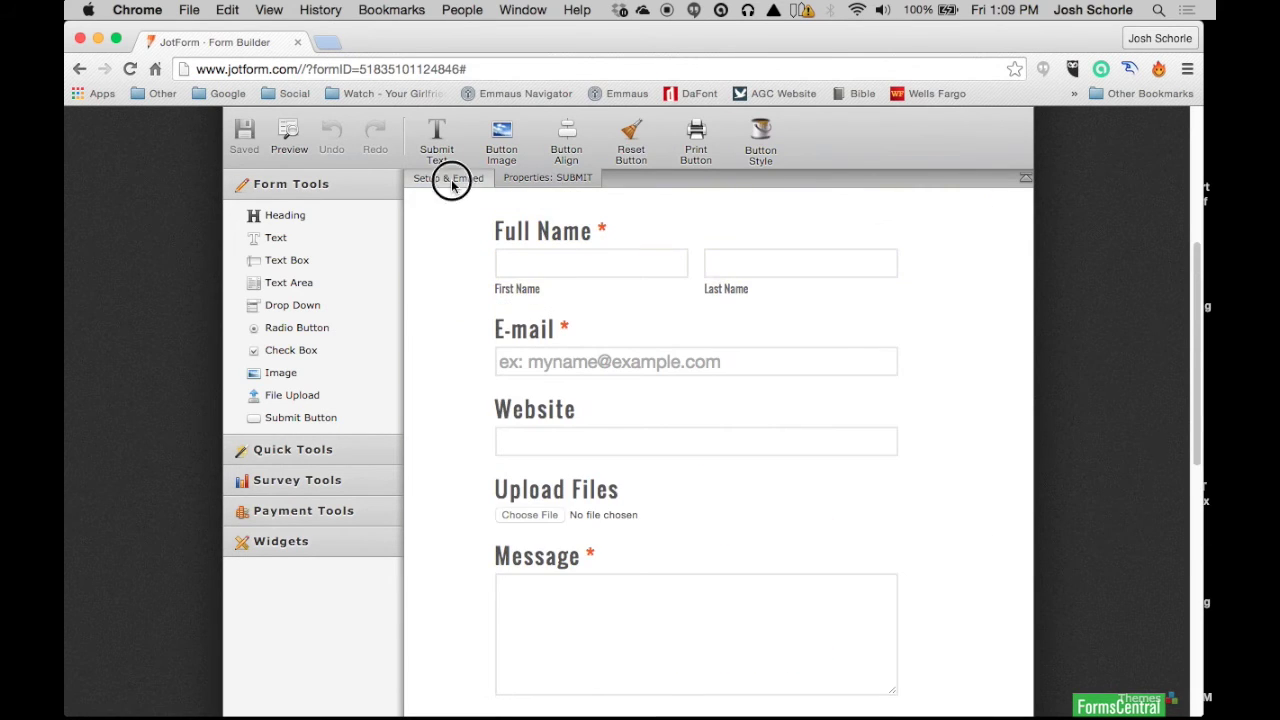
scroll(519, 282, "up", 5)
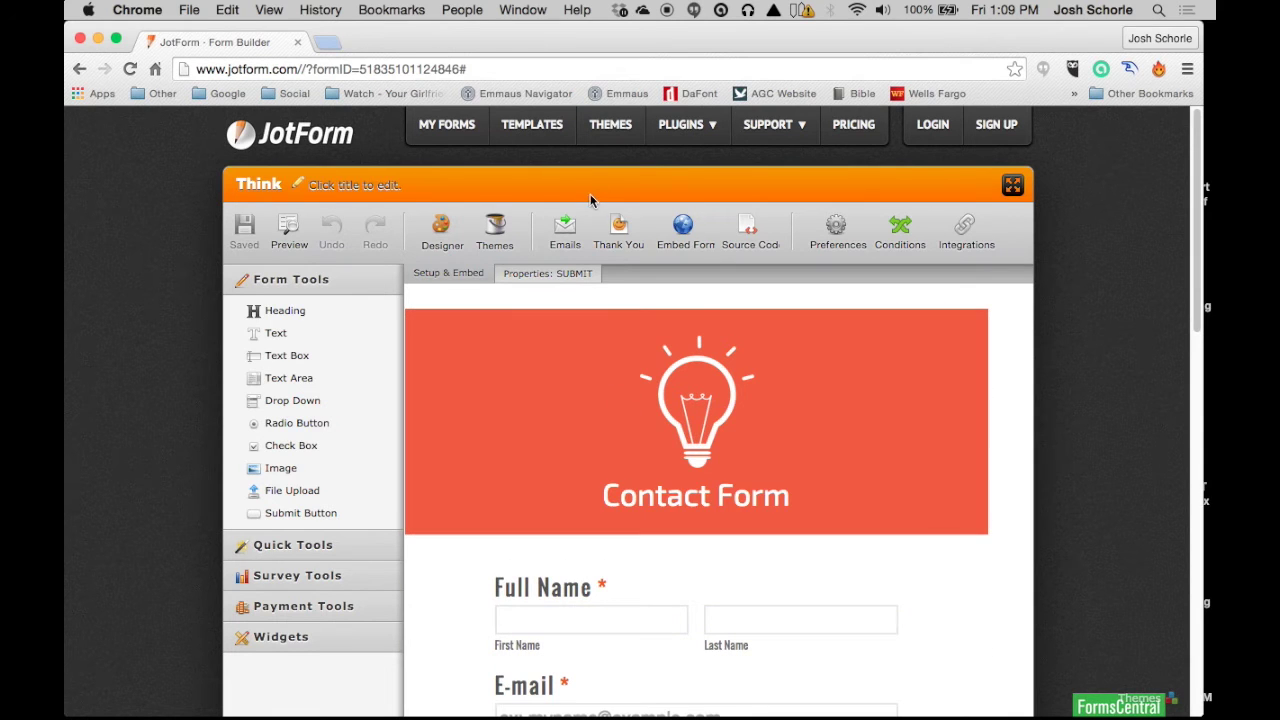
left_click(566, 230)
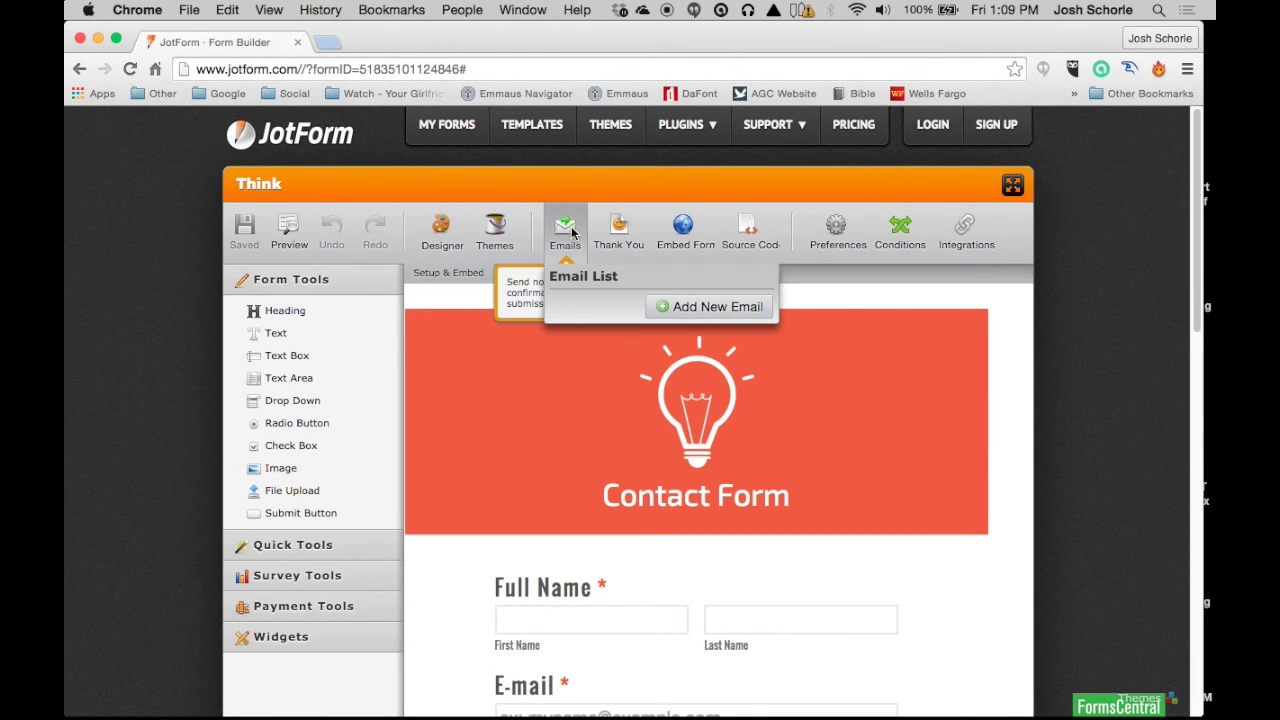
Step: Add a Notifier e-mail with Full Name as the sender name
left_click(720, 310)
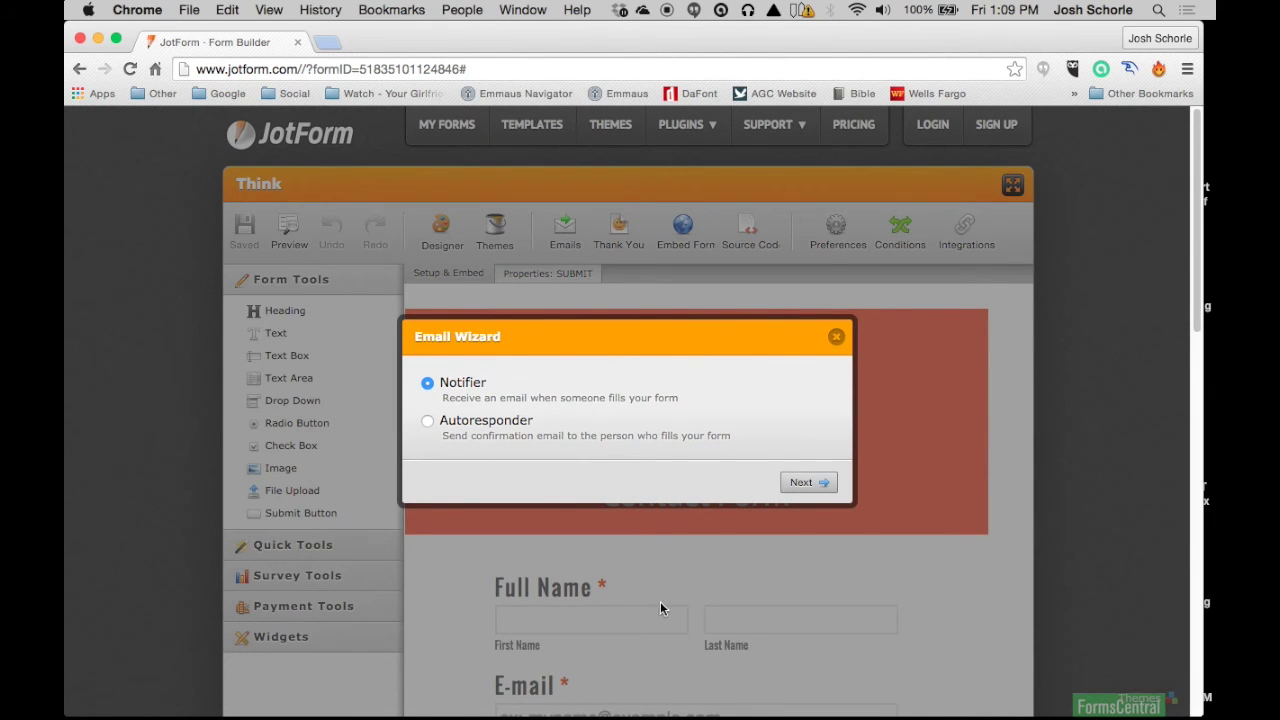
left_click(800, 485)
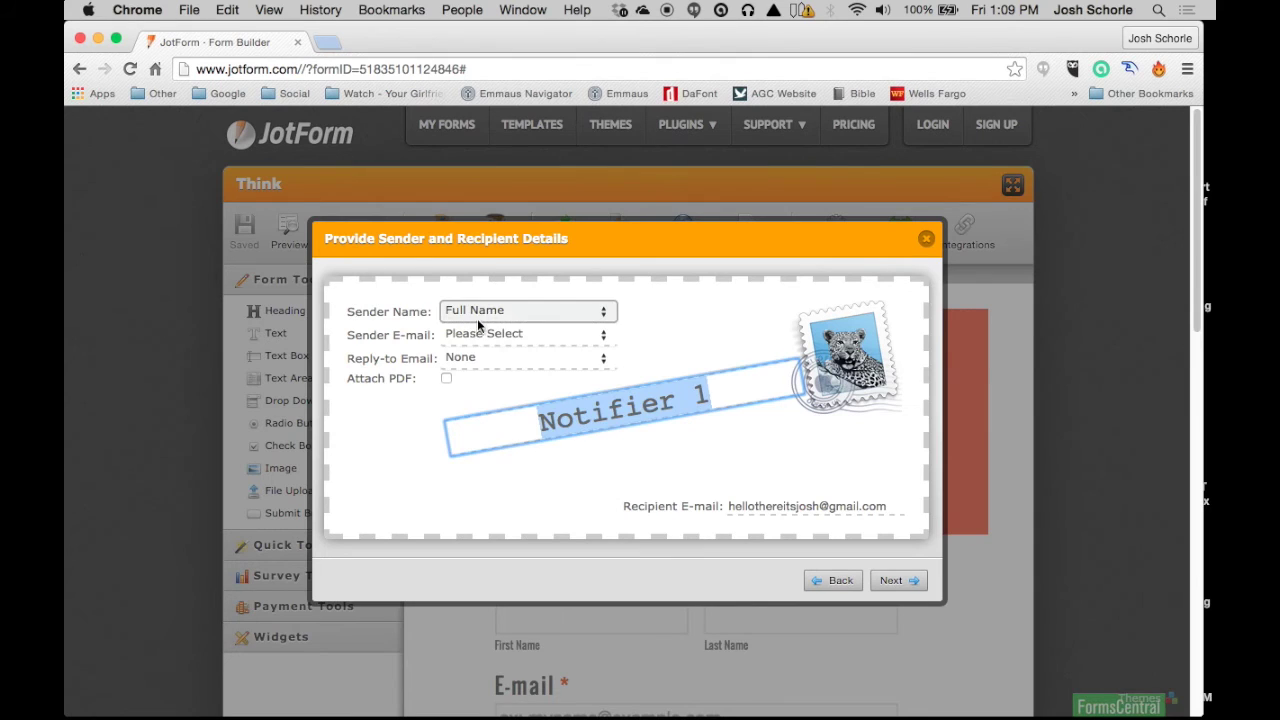
left_click(490, 308)
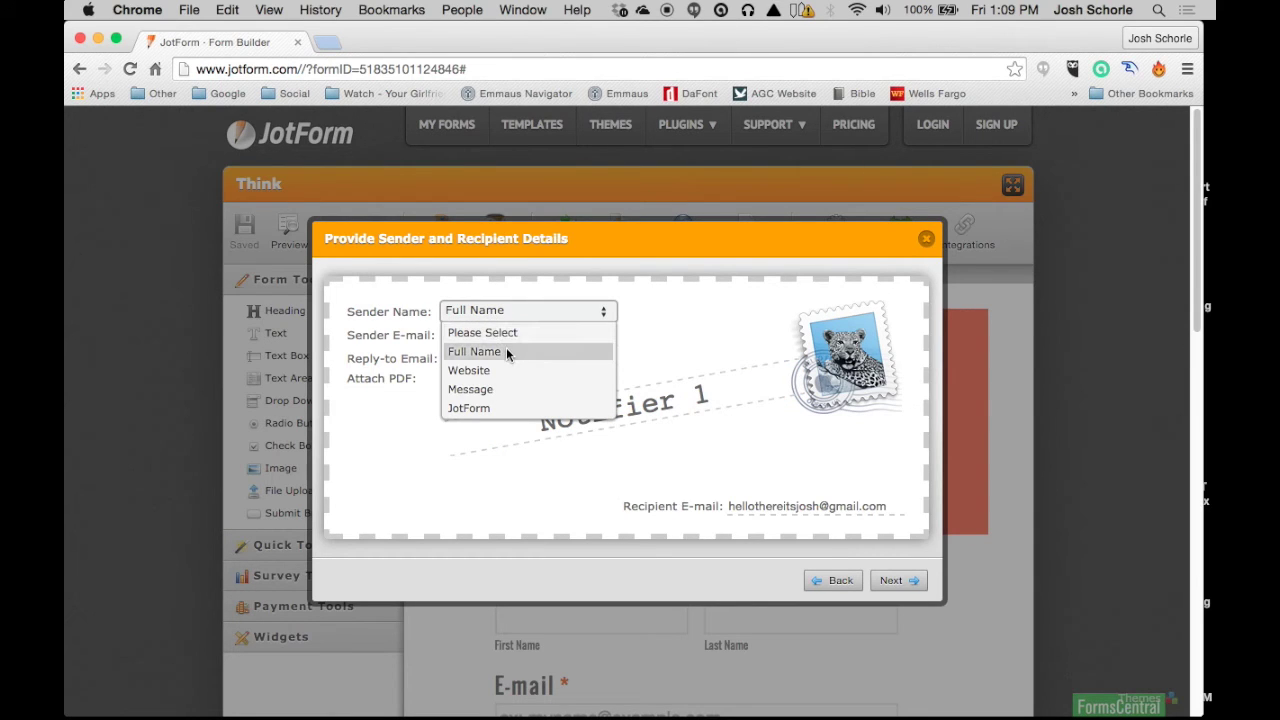
left_click(506, 349)
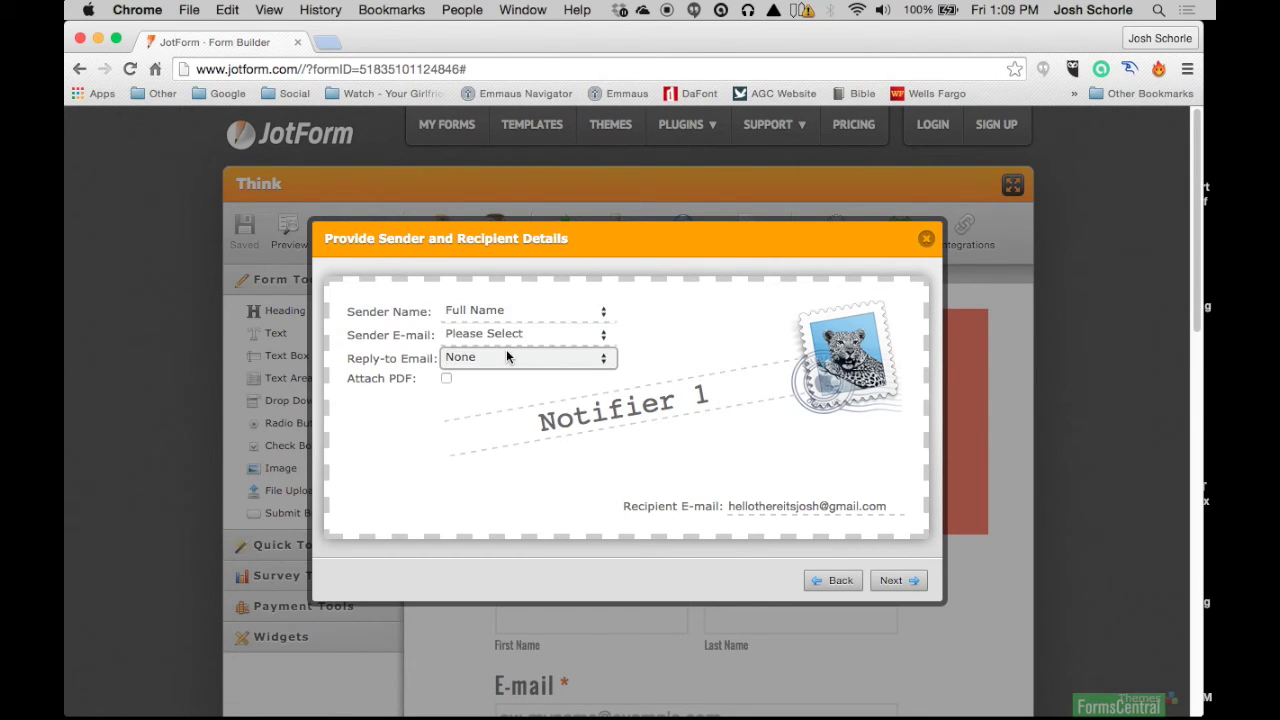
left_click(477, 334)
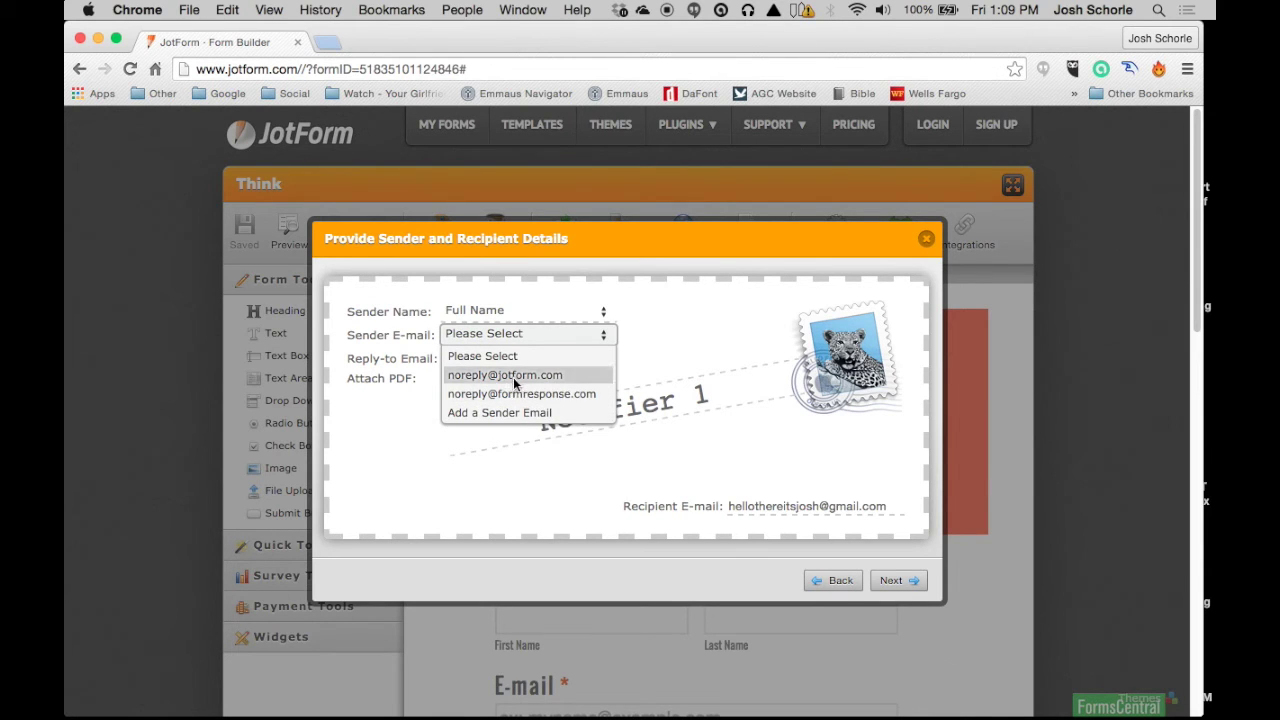
left_click(465, 411)
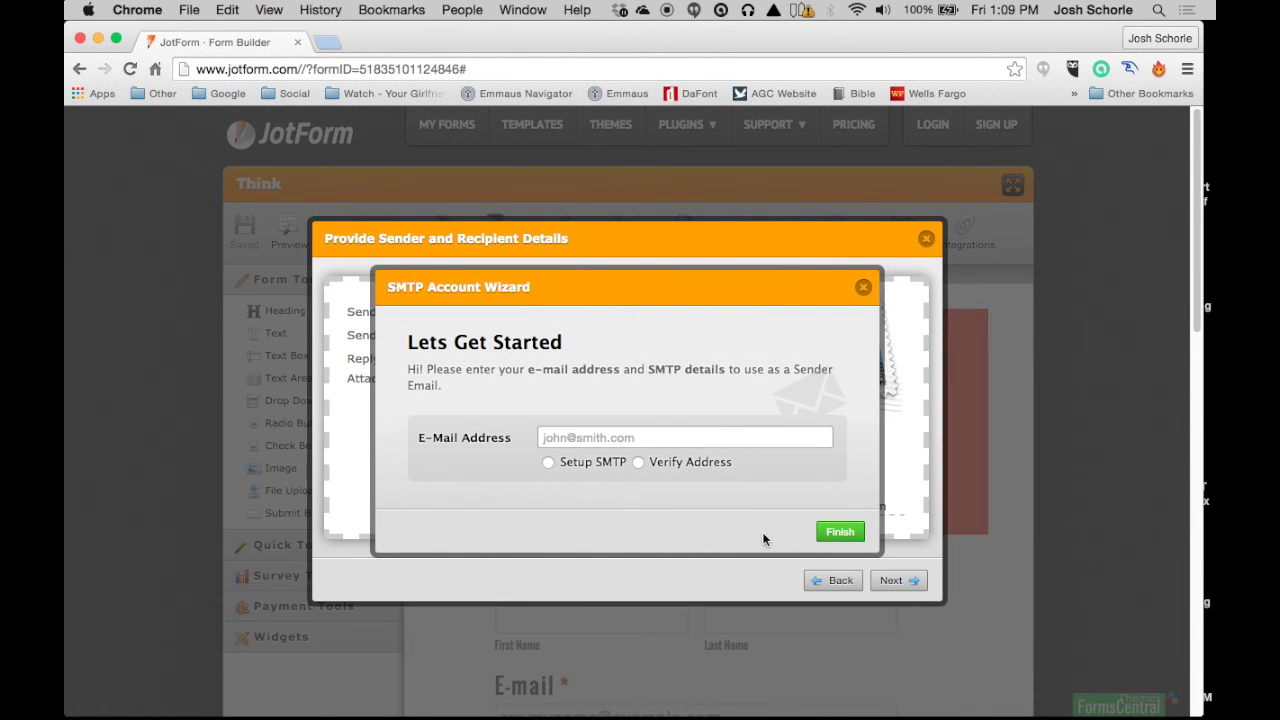
left_click(863, 288)
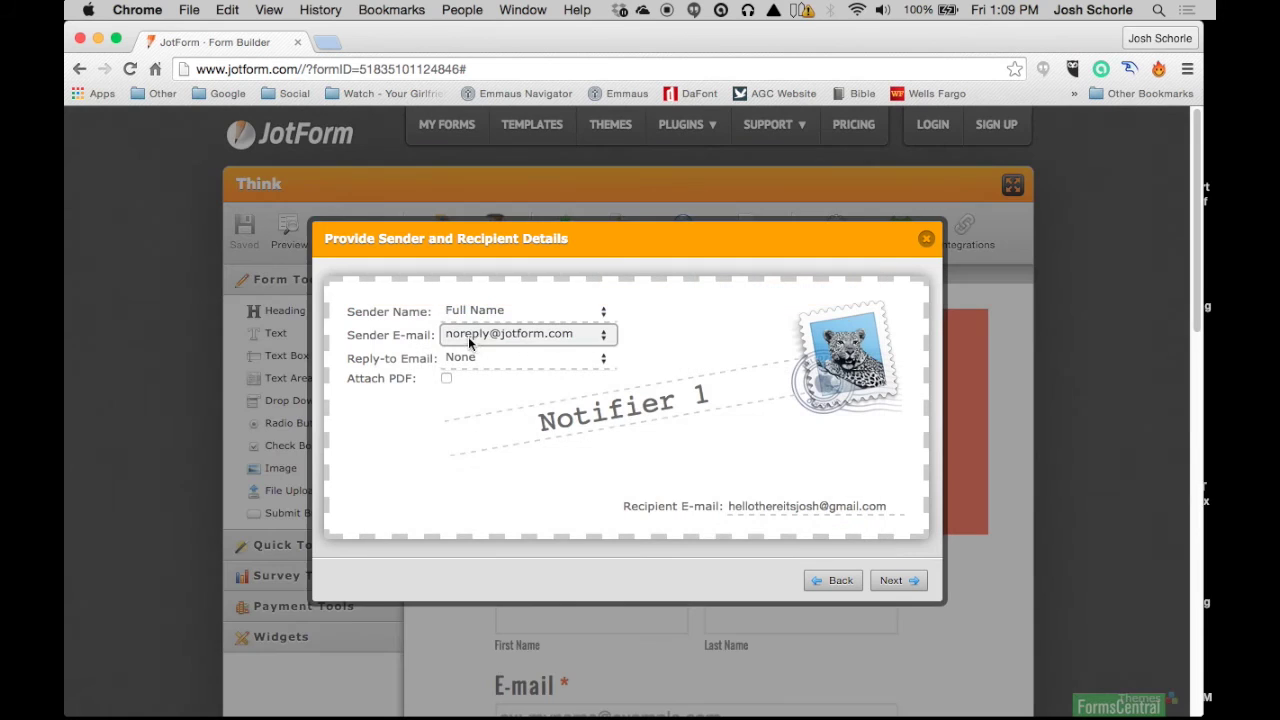
left_click(519, 360)
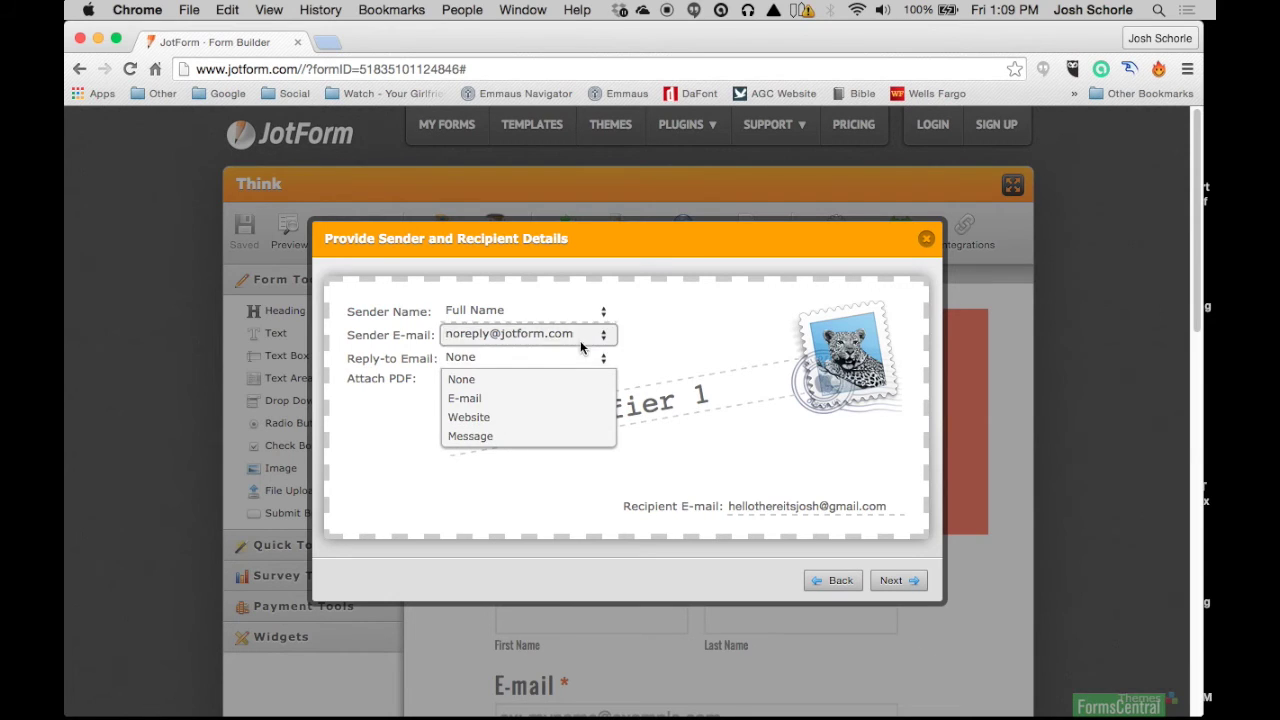
left_click(580, 340)
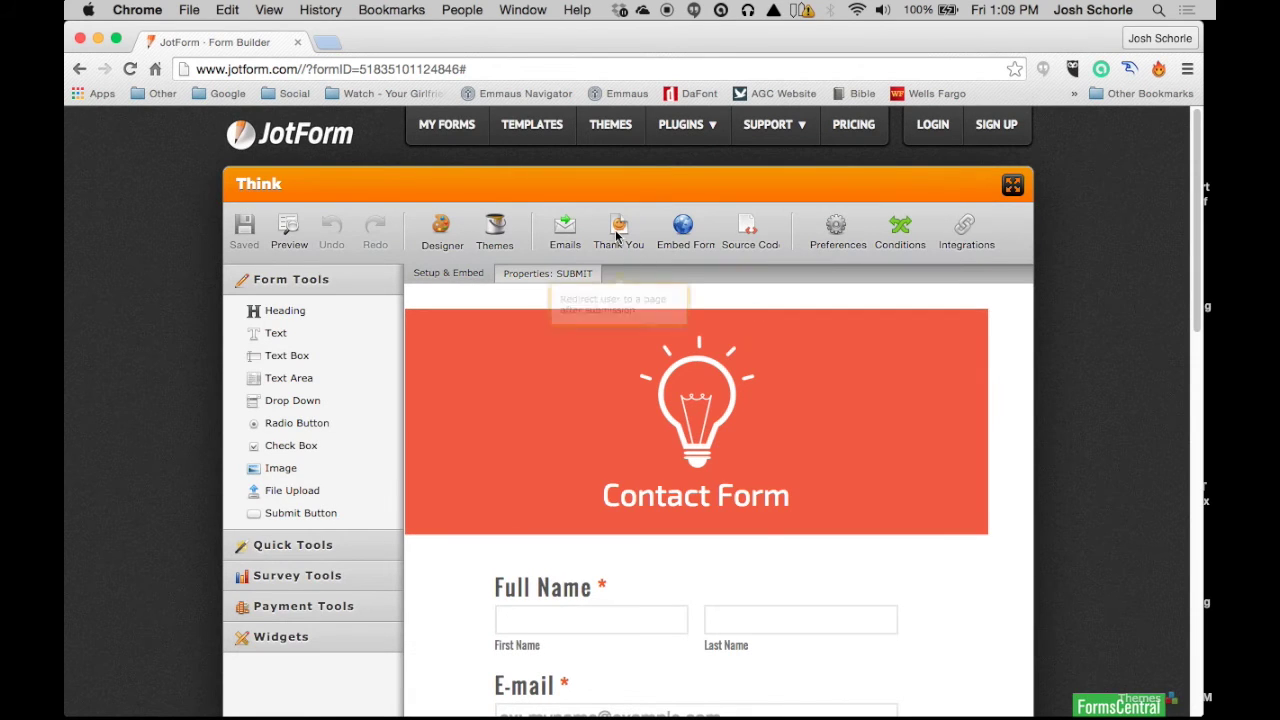
left_click(618, 230)
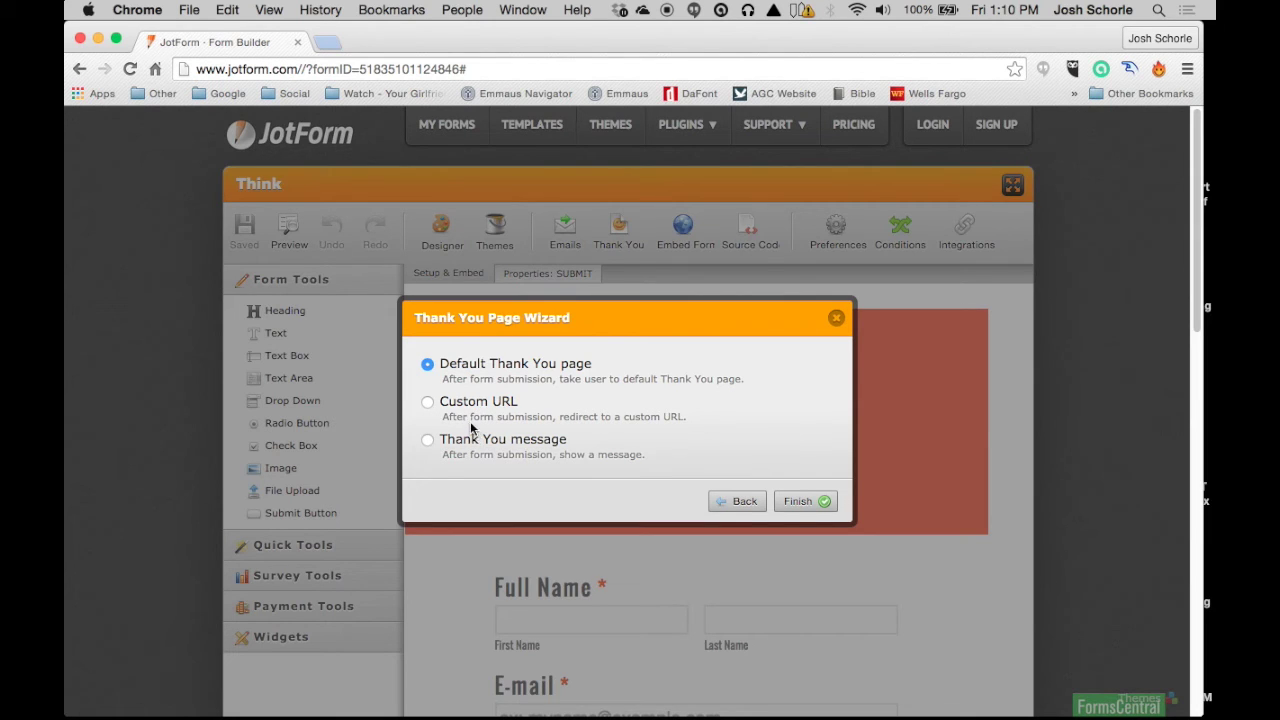
Step: Choose the Thank You message option and continue to its message editor
left_click(428, 442)
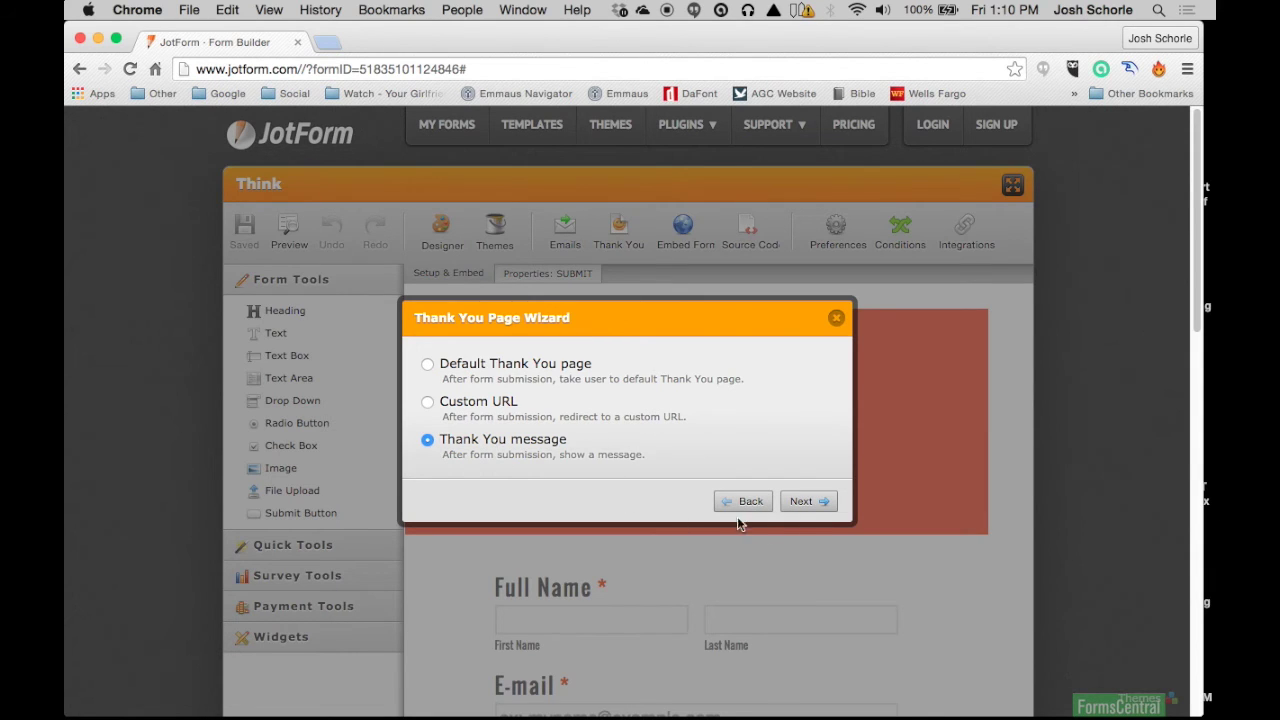
left_click(805, 501)
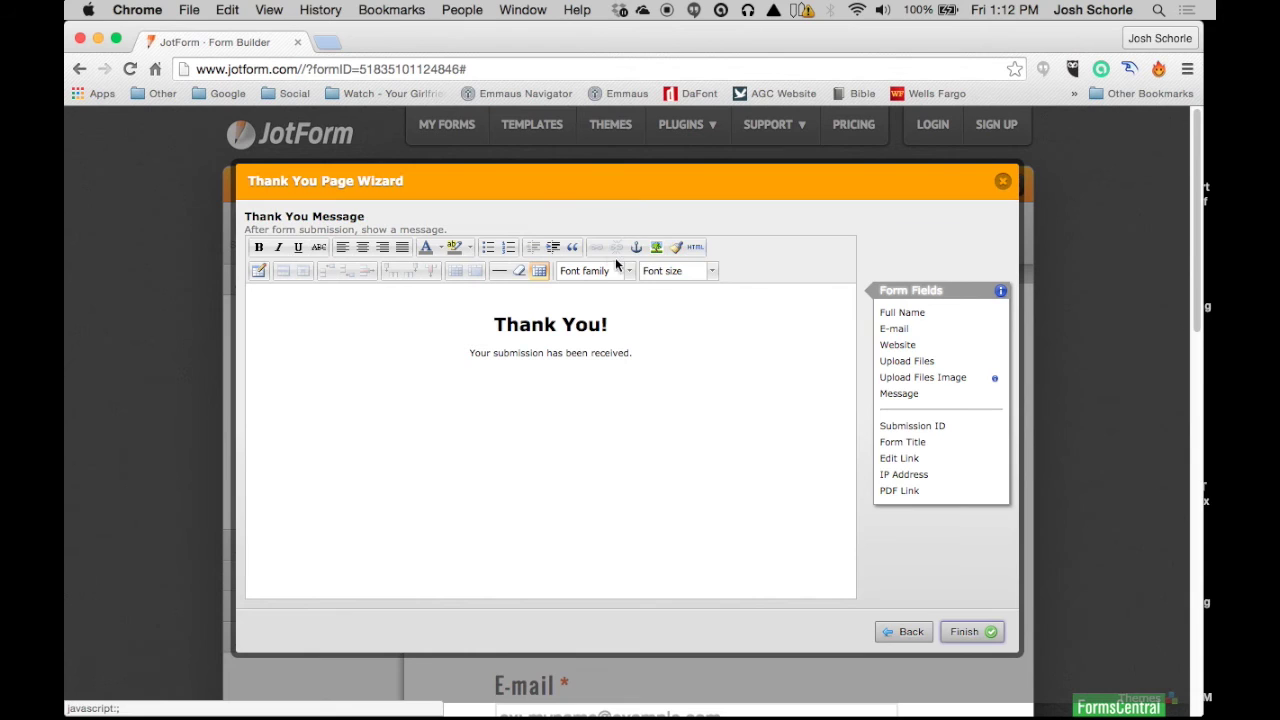
Step: Change the Thank You heading to 'Thank You for Contacting Me!' and finish the wizard
left_click(608, 330)
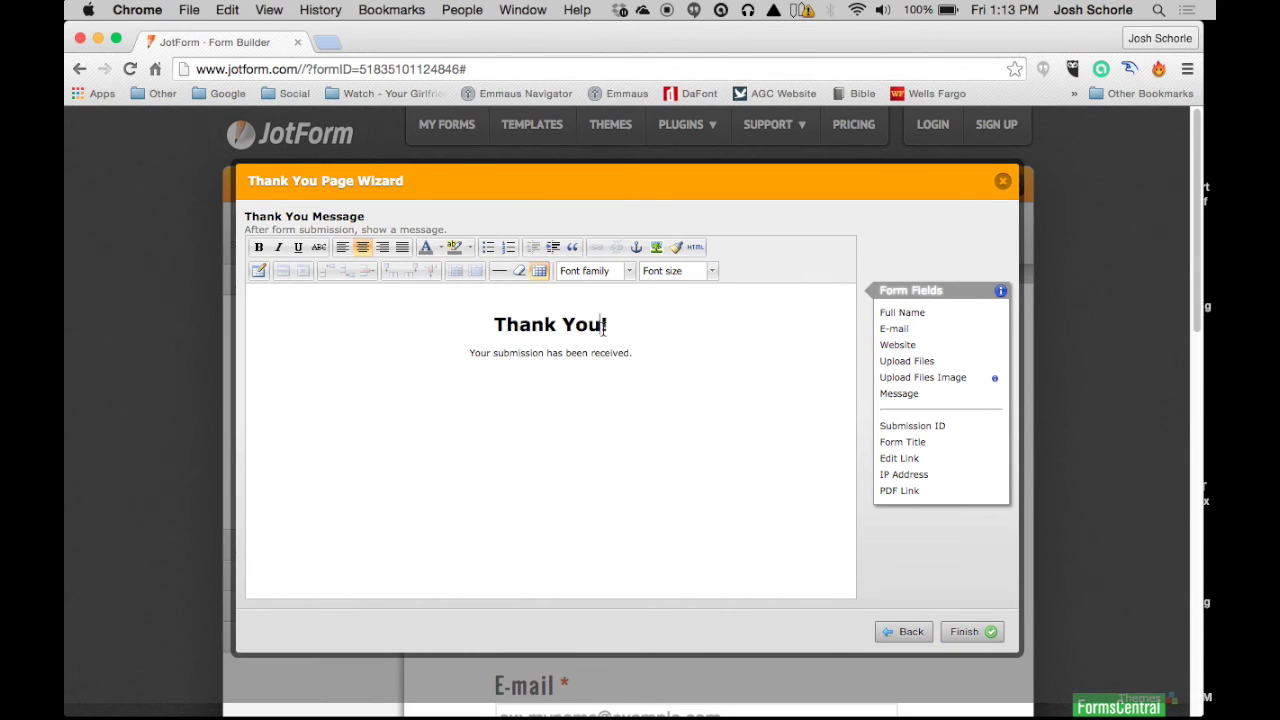
type("for Co")
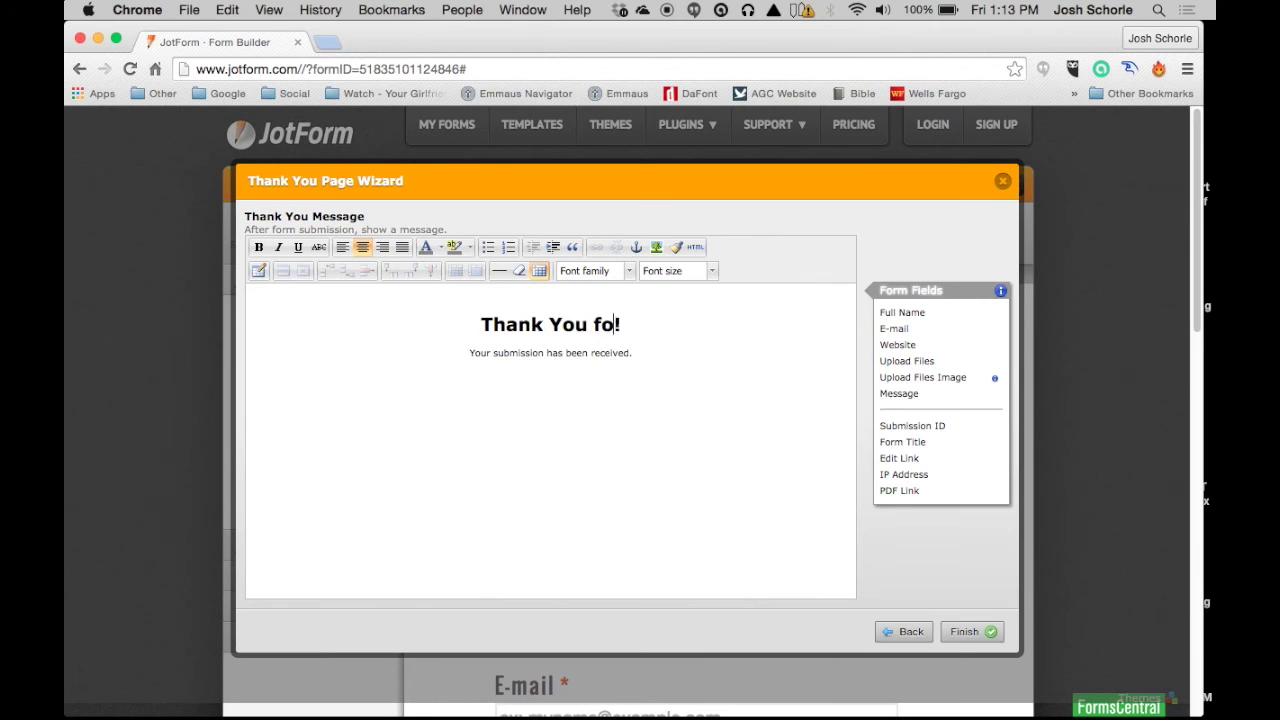
type("ntacti")
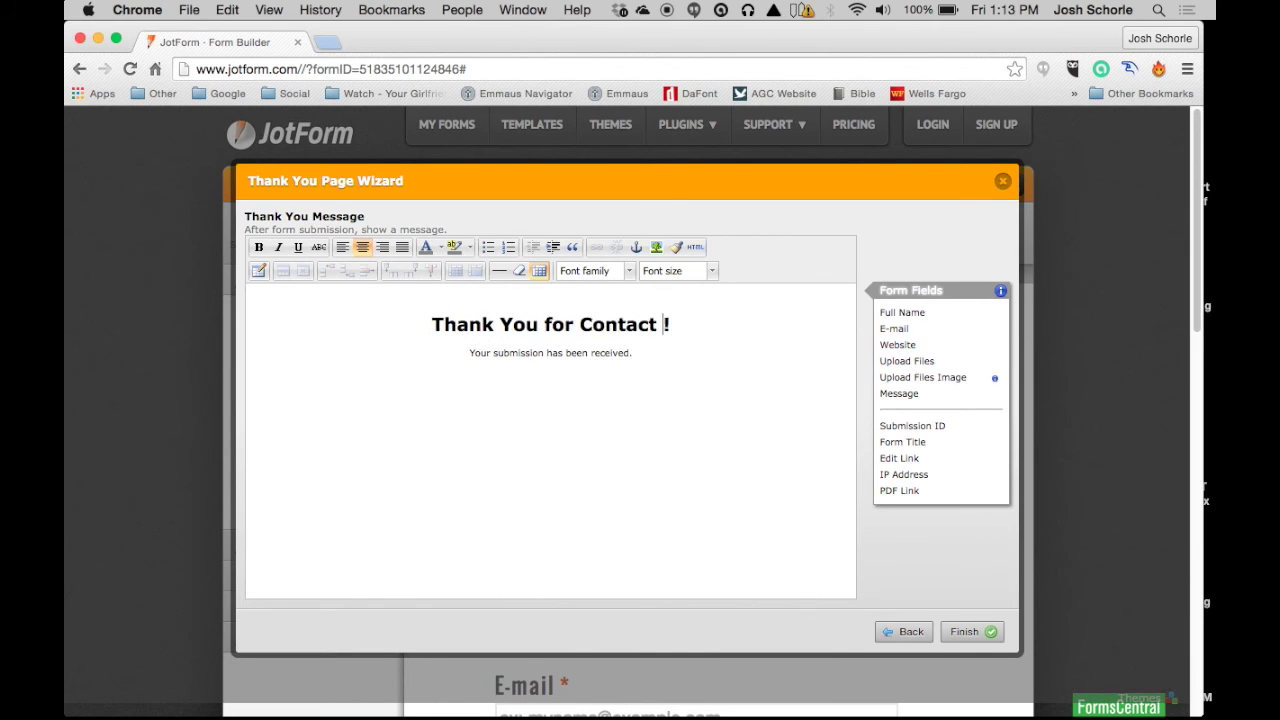
type("ng Me")
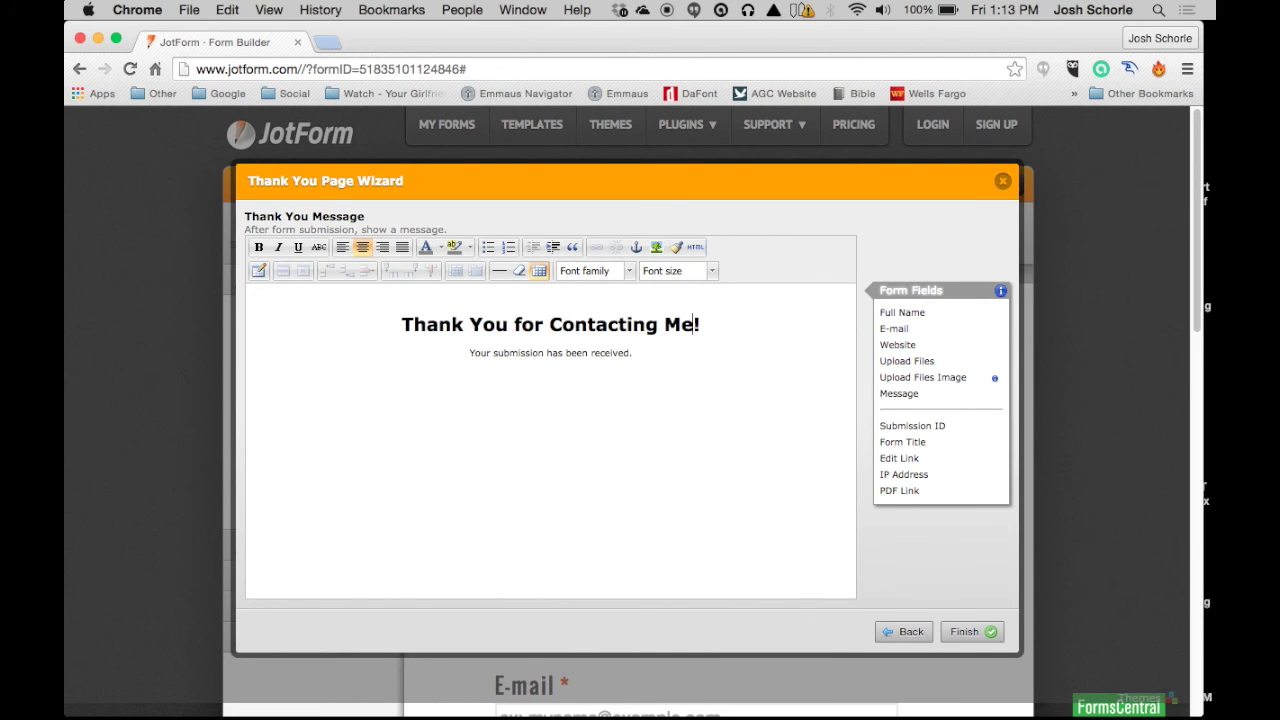
left_click(972, 631)
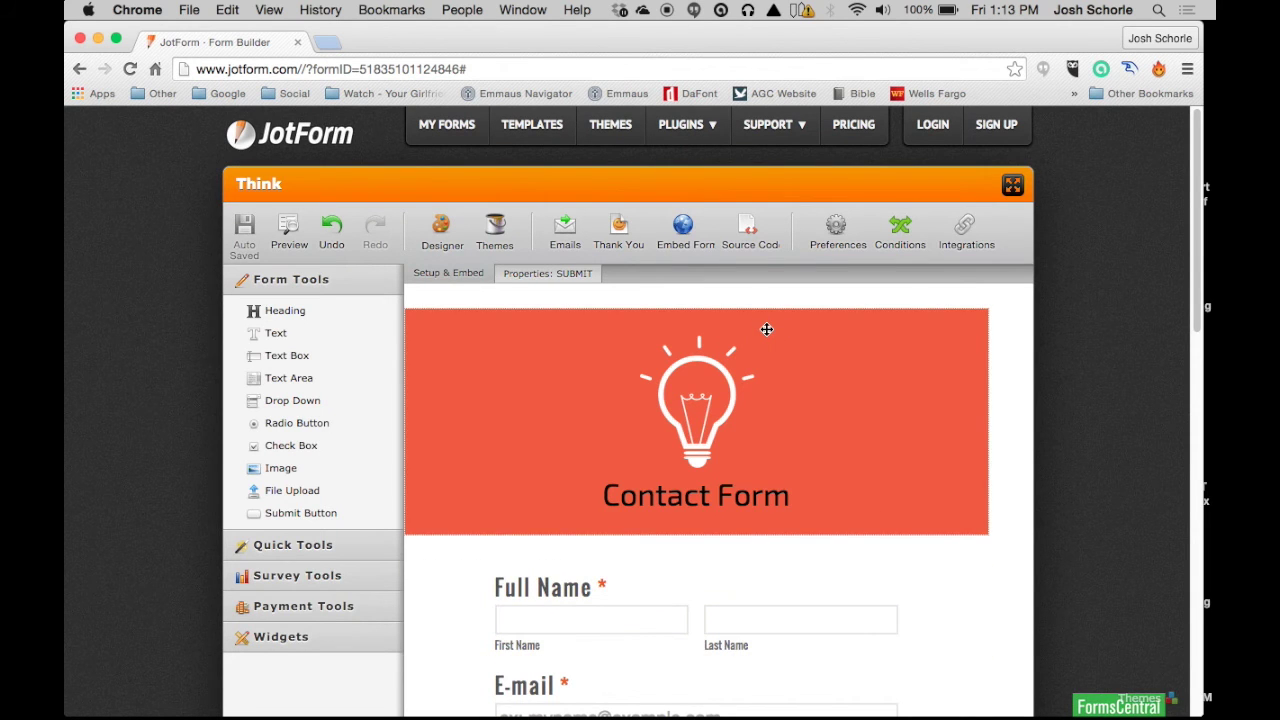
left_click(680, 227)
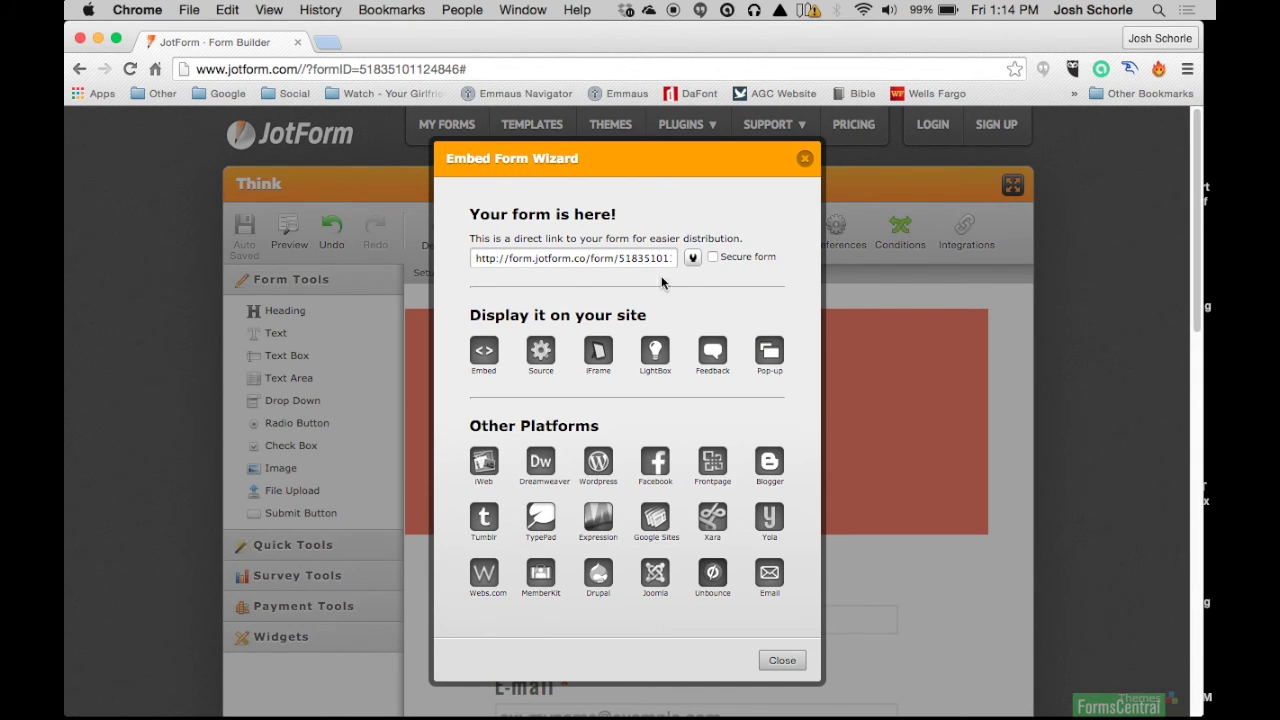
left_click(780, 661)
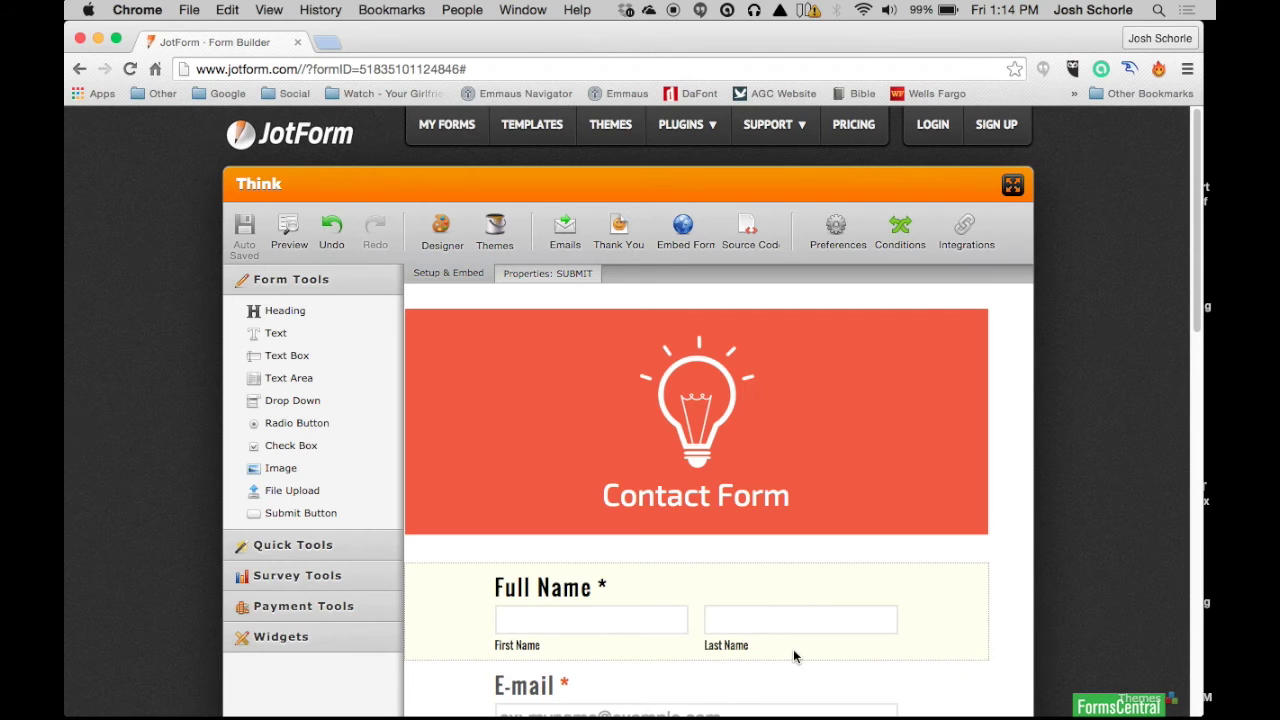
left_click(838, 230)
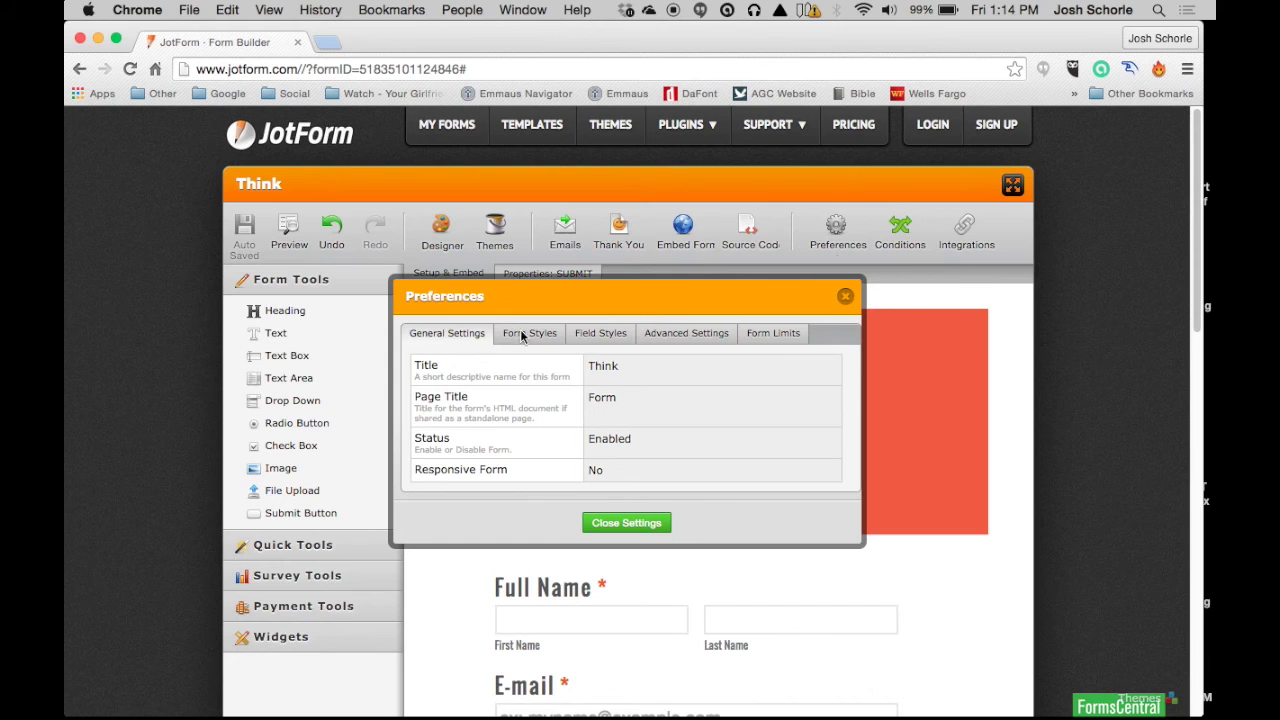
Step: Rename the form title to 'Contact' and the page title to 'My Contact Form'
left_click(617, 369)
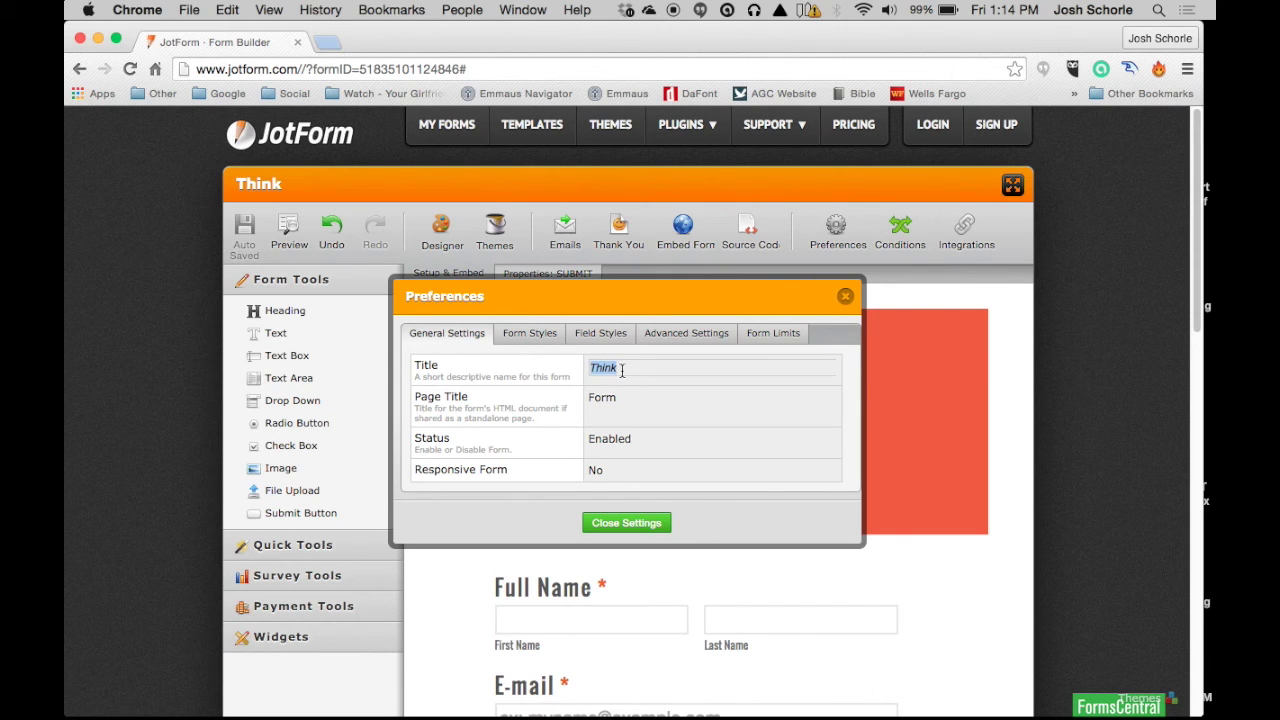
type("Contact")
left_click(591, 400)
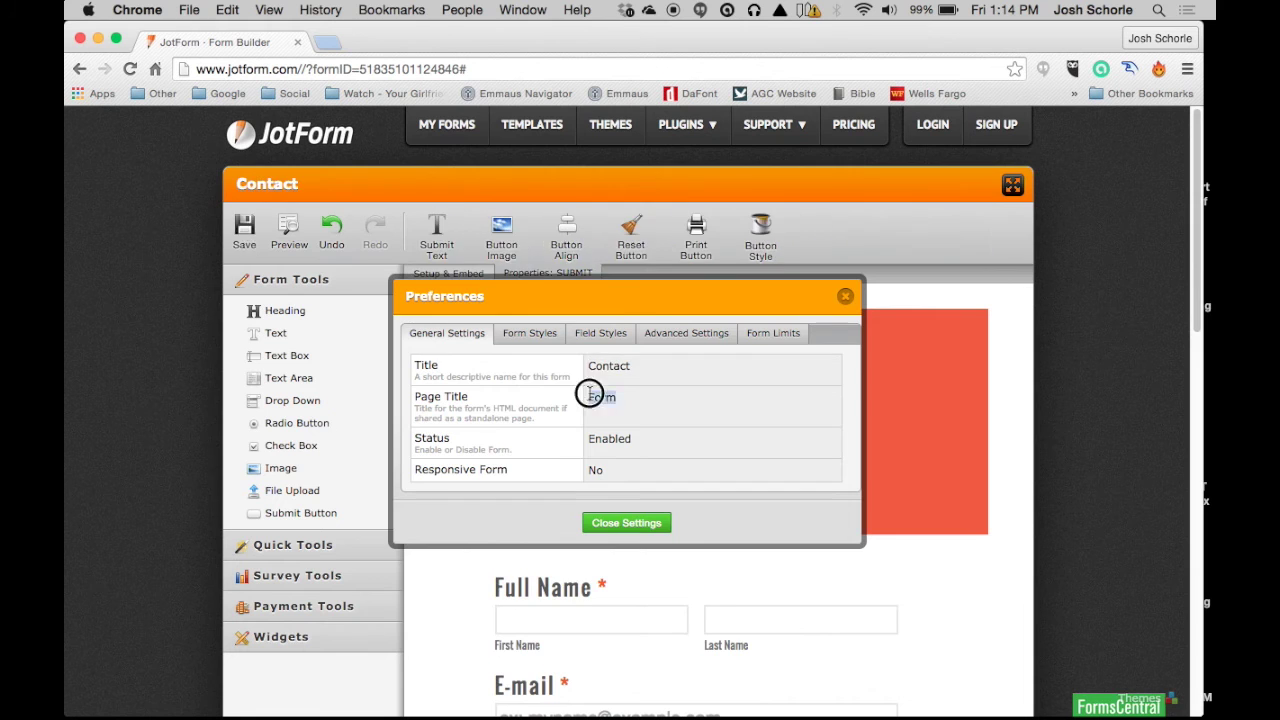
type("My Contact Form")
left_click(529, 333)
Step: In Form Styles, keep Nova Theme as the form's theme
left_click(621, 224)
left_click(645, 266)
left_click(587, 227)
left_click(575, 182)
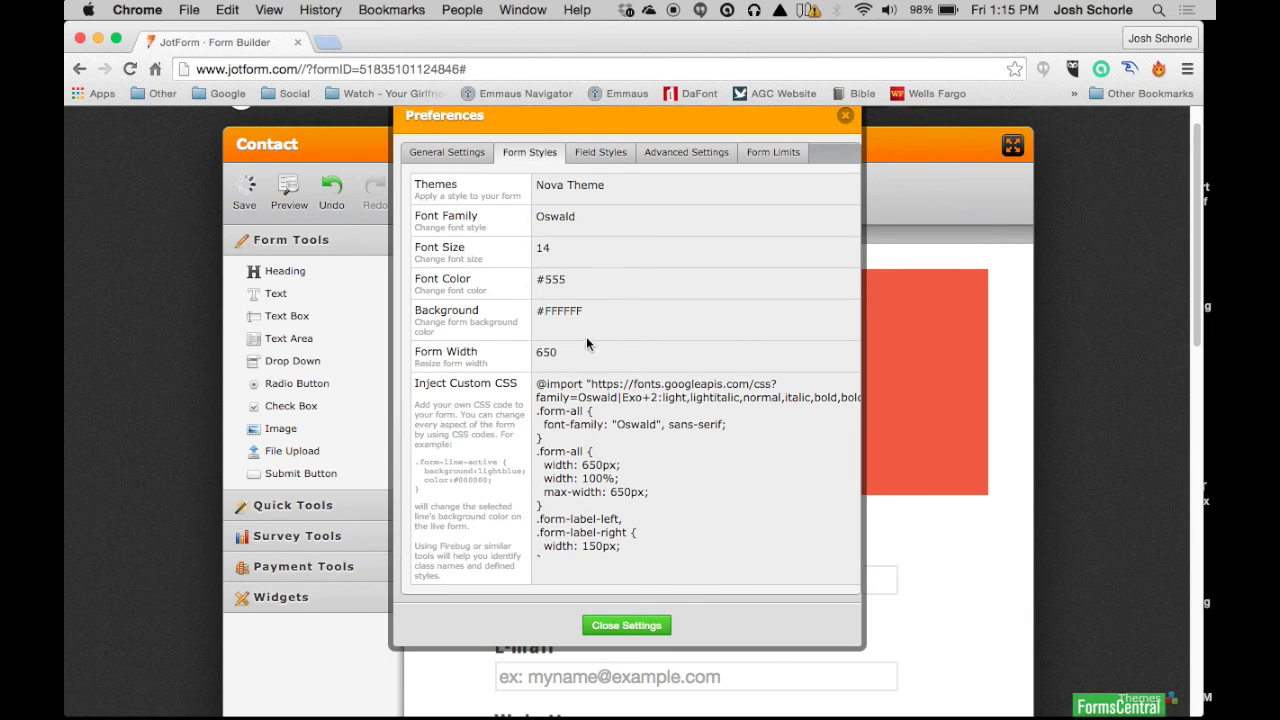
Step: In Field Styles, leave the highlight effect set to Enabled
left_click(613, 153)
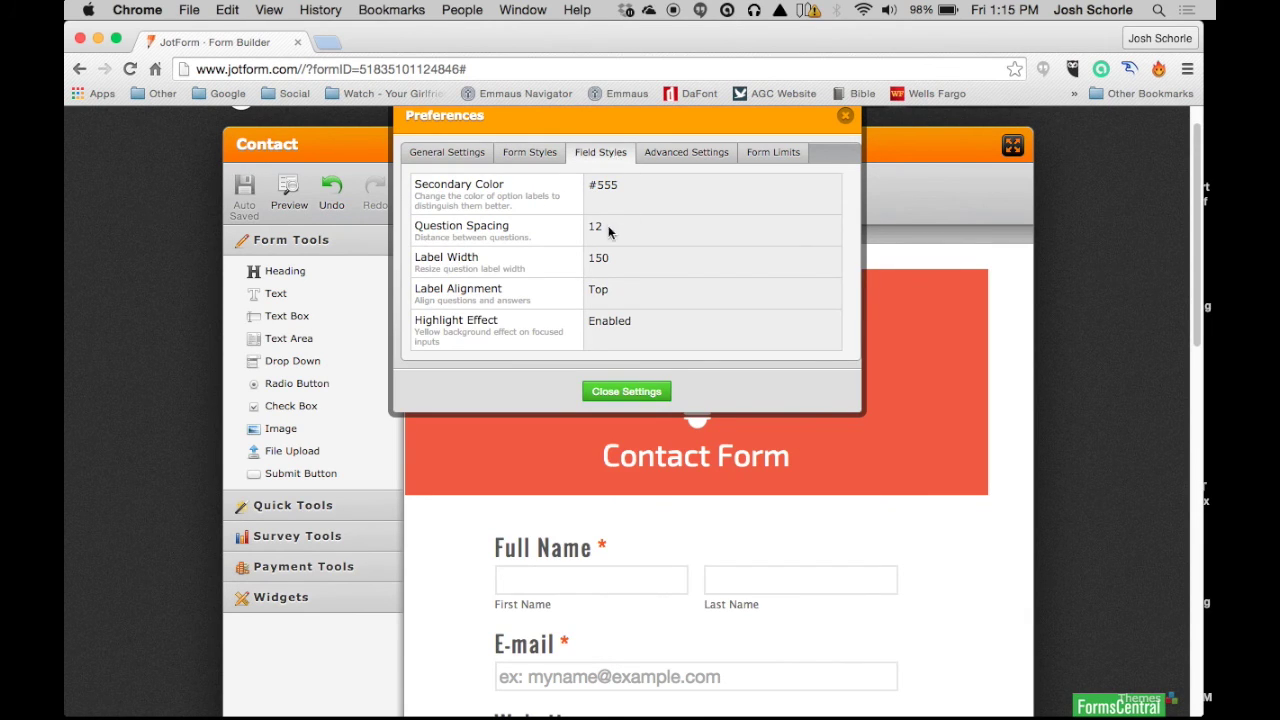
left_click(618, 323)
left_click(618, 322)
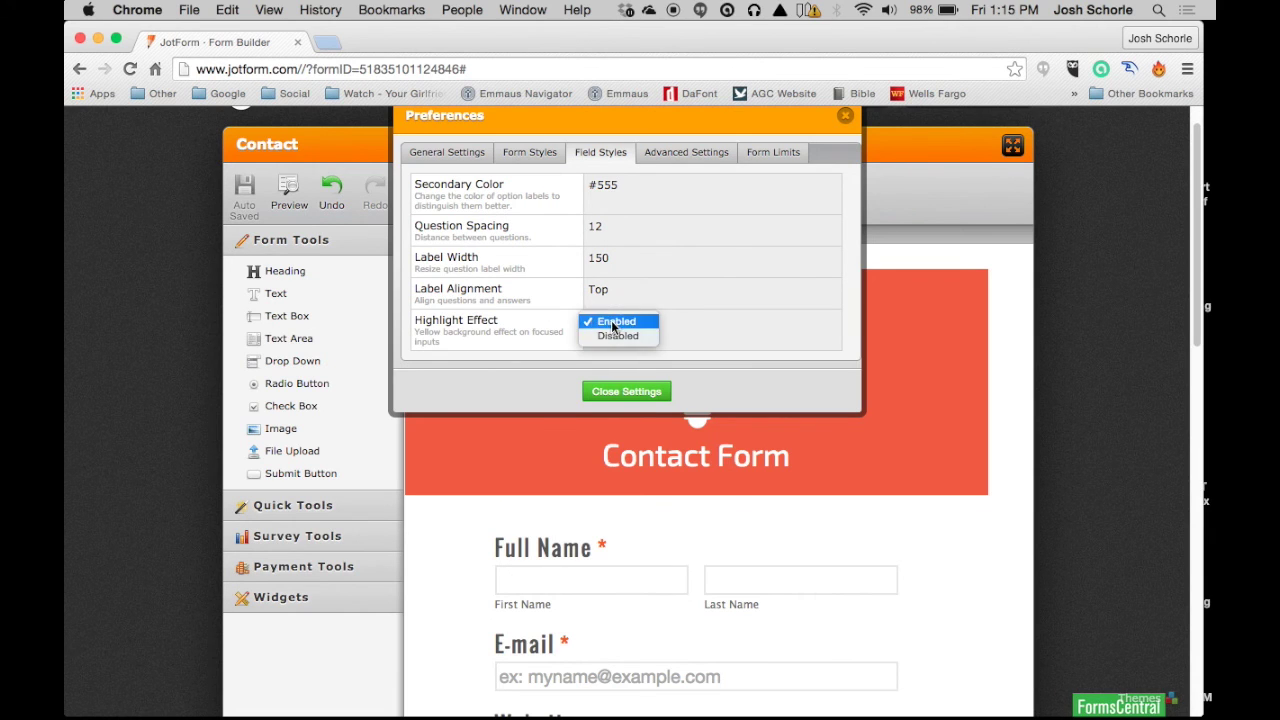
left_click(615, 323)
Step: Review the Advanced Settings and the Form Limits settings
left_click(698, 158)
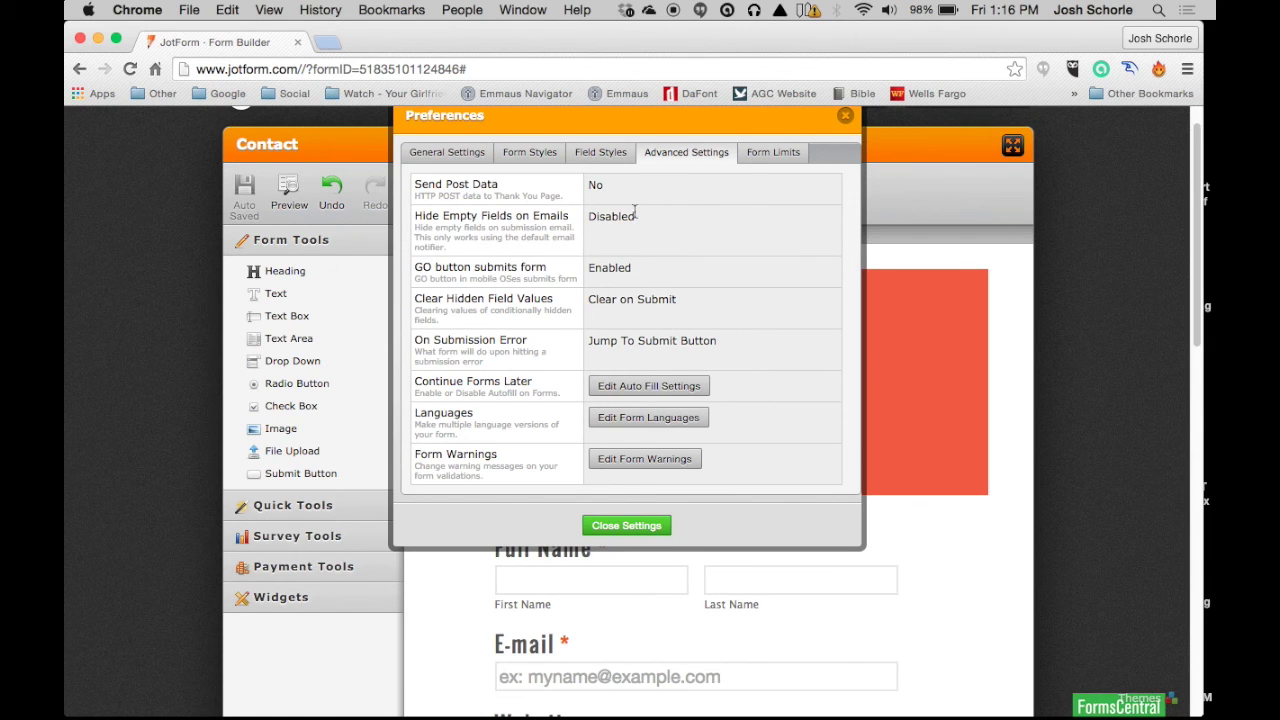
left_click(770, 156)
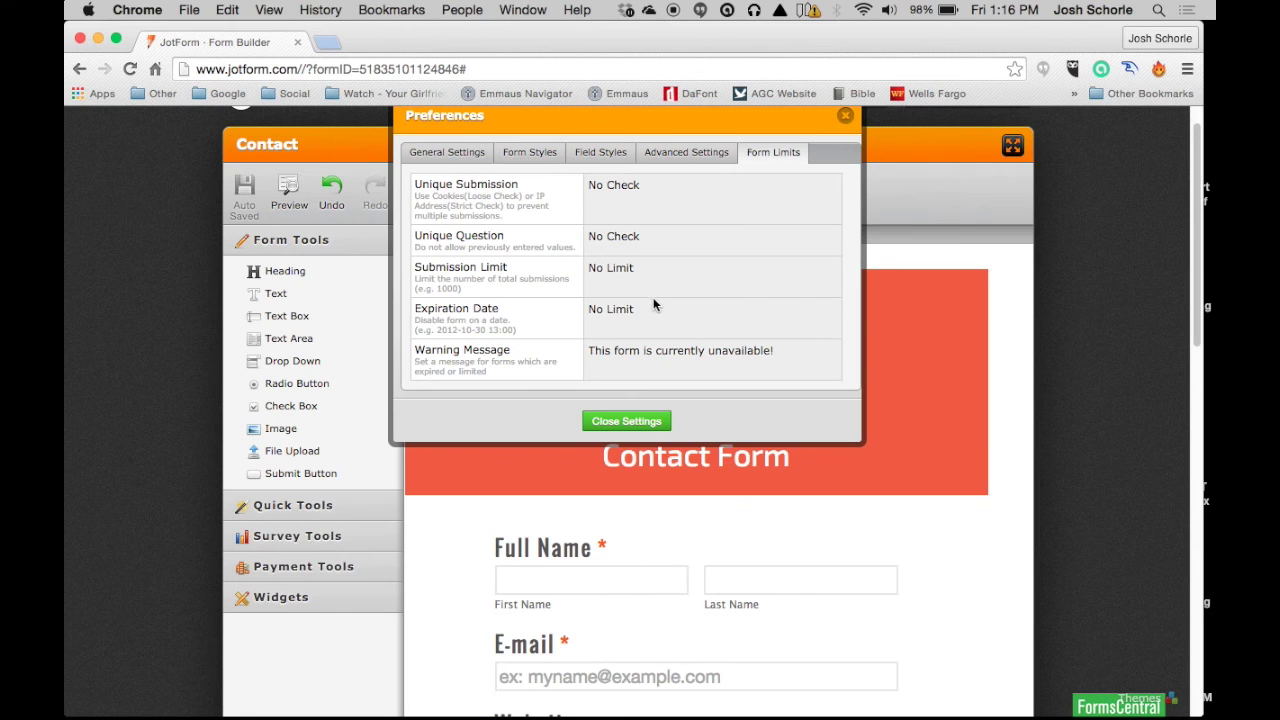
scroll(680, 302, "up", 1)
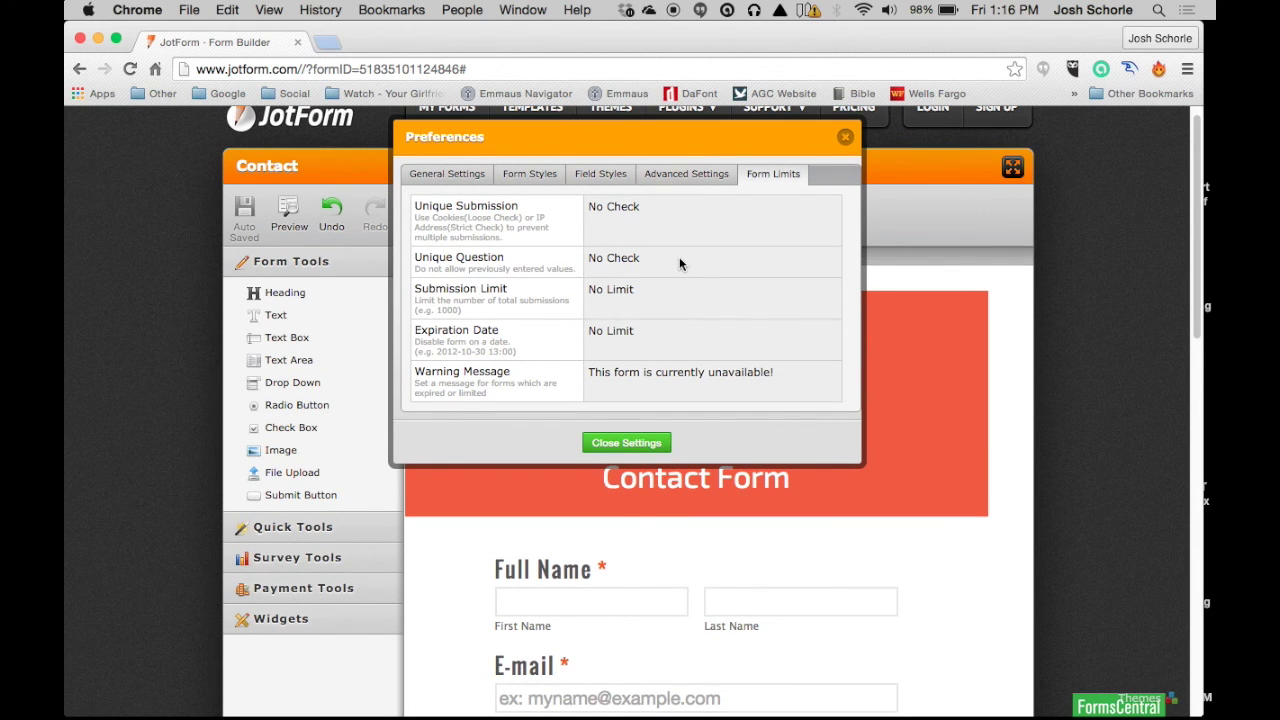
scroll(678, 260, "down", 1)
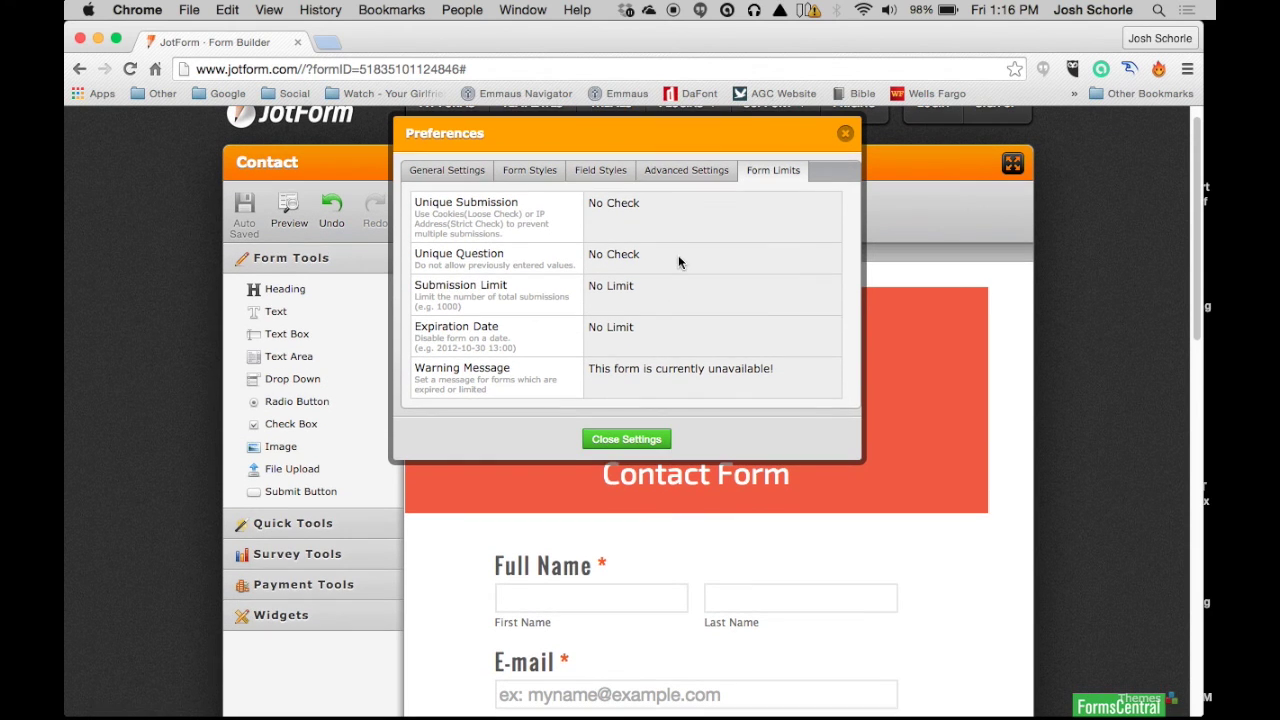
Step: Close Preferences, view and close the Conditions wizard, then bring up Integrations
left_click(845, 133)
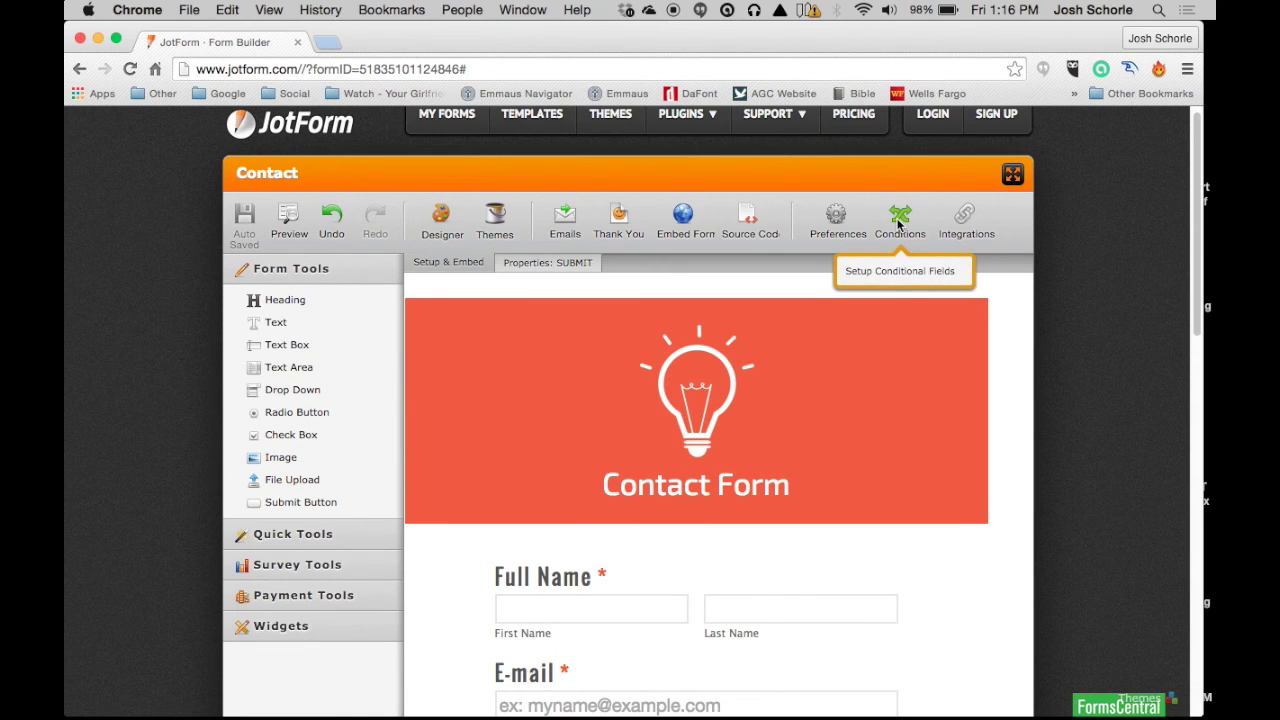
left_click(898, 222)
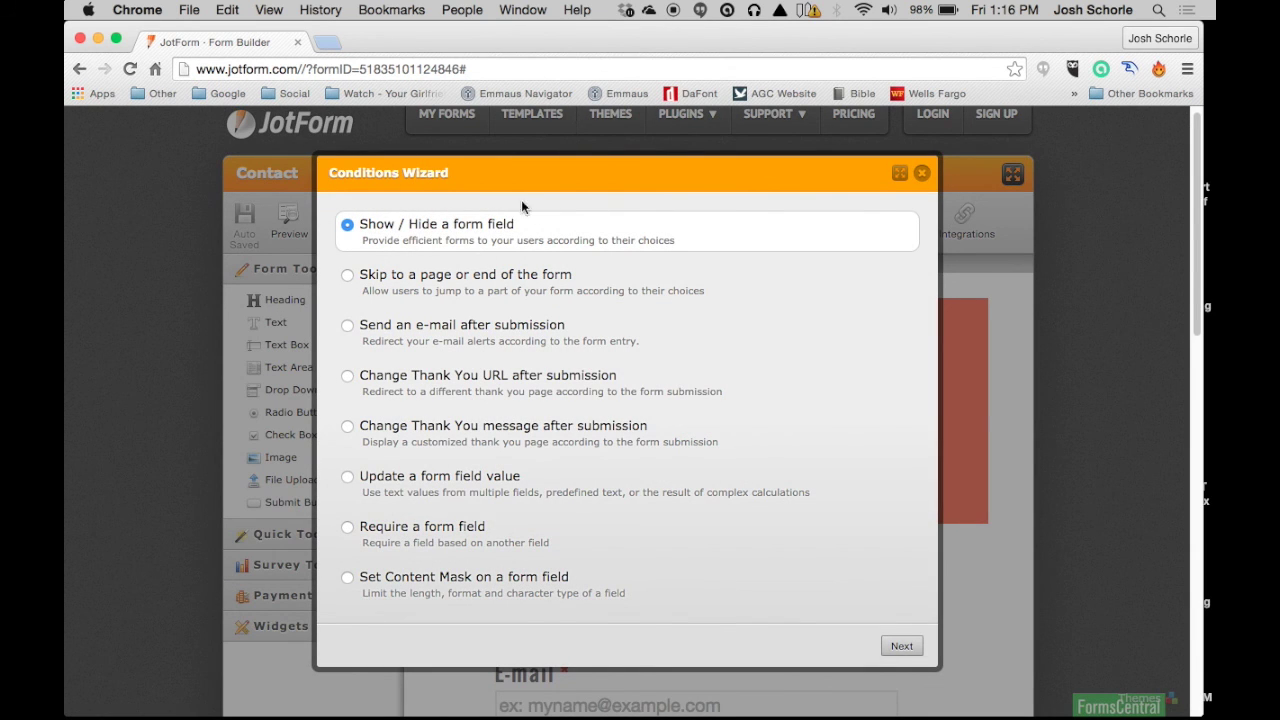
left_click(920, 175)
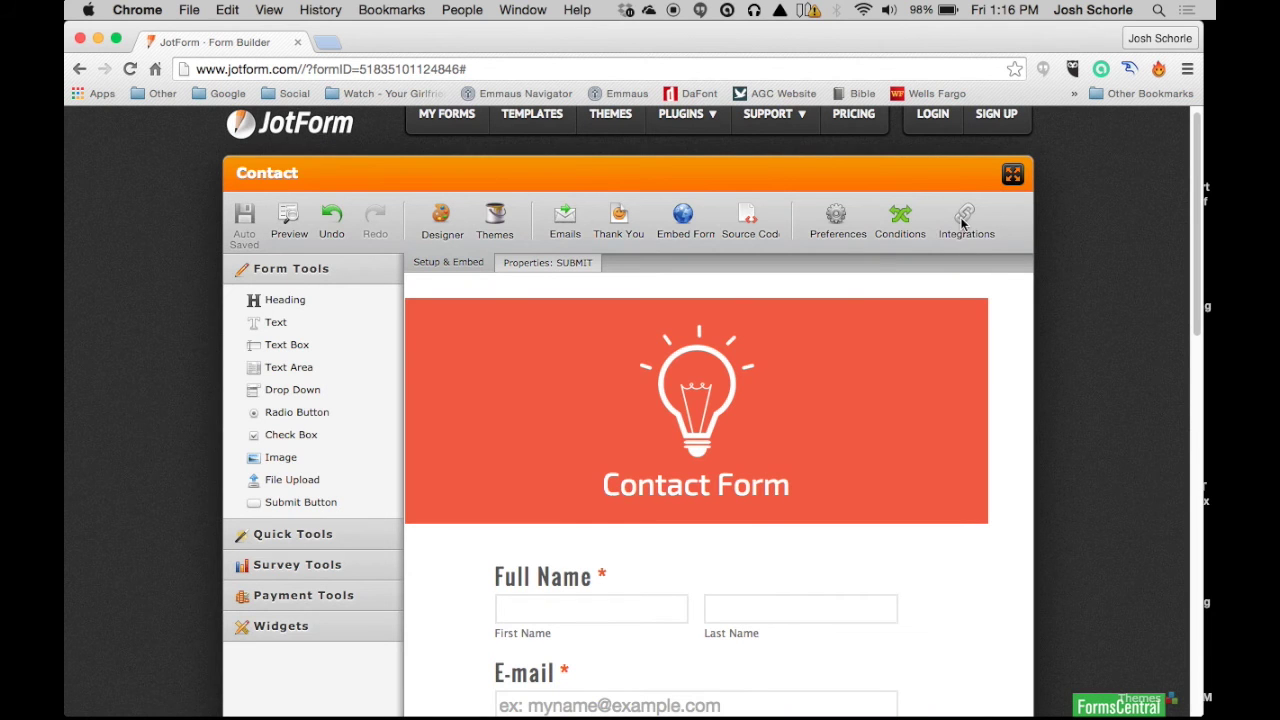
left_click(963, 224)
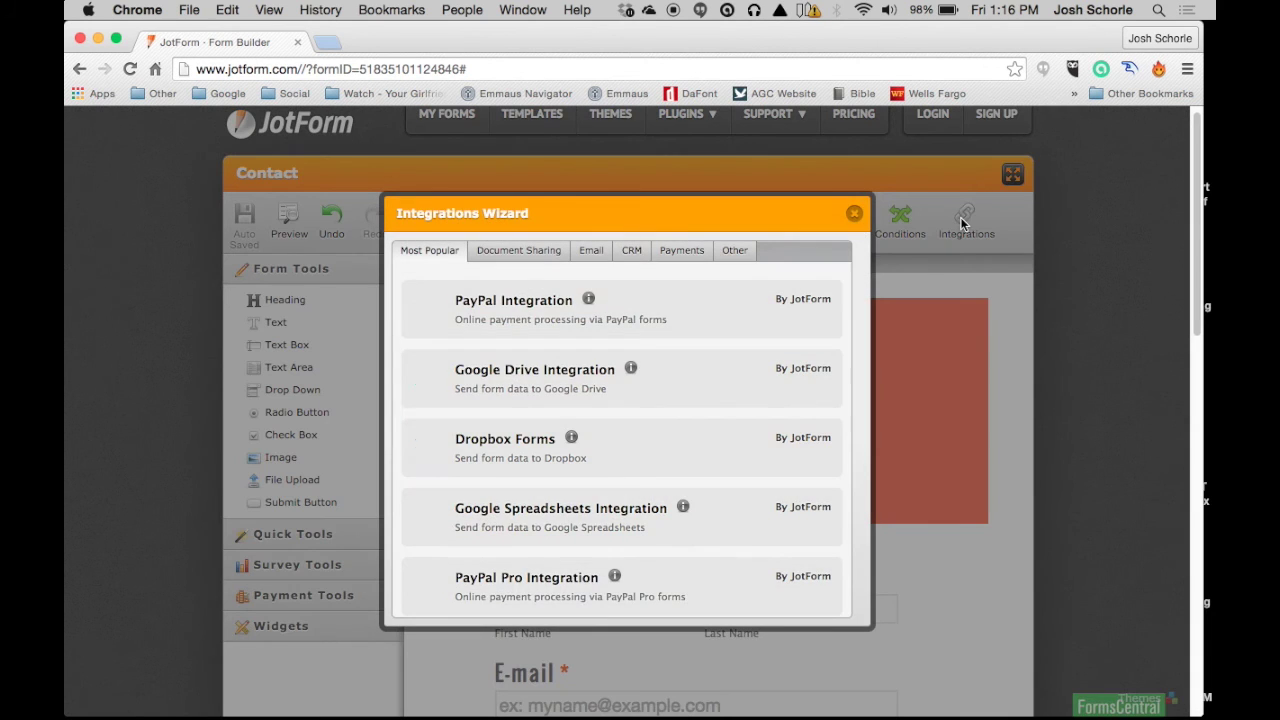
Step: Browse the popular, Document Sharing and Email integrations
scroll(622, 327, "down", 2)
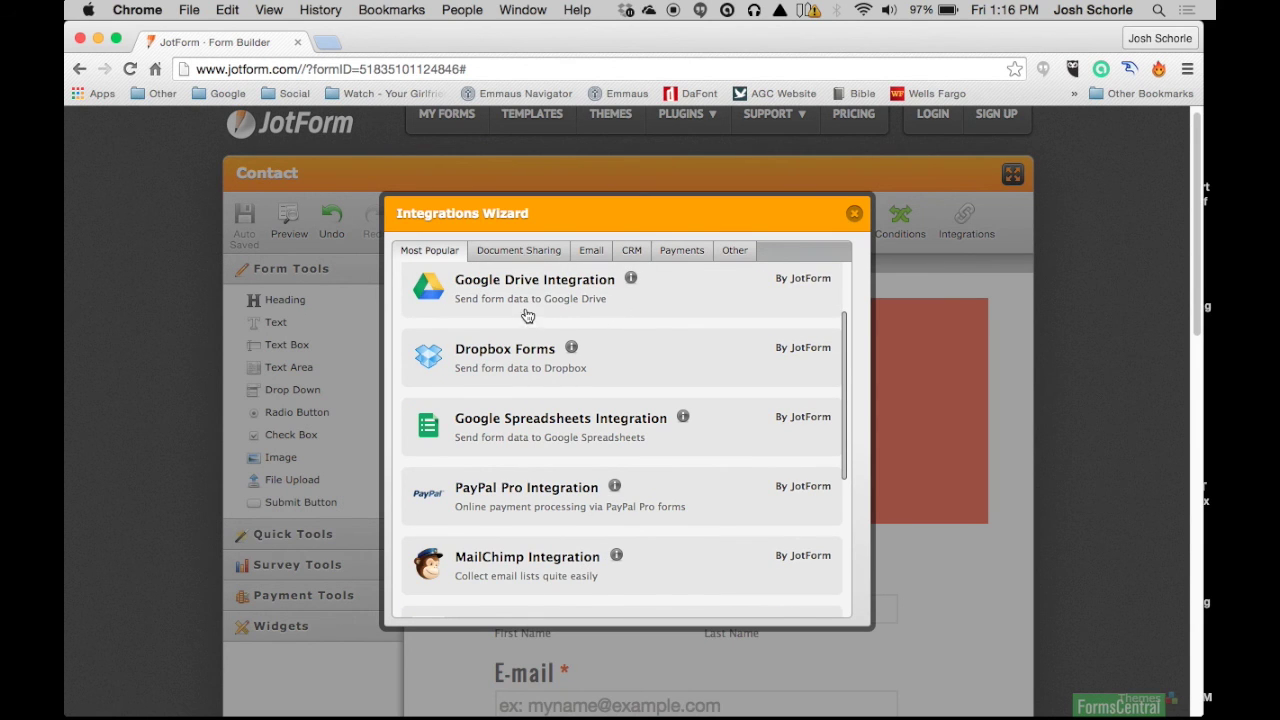
scroll(559, 313, "down", 2)
scroll(571, 350, "down", 4)
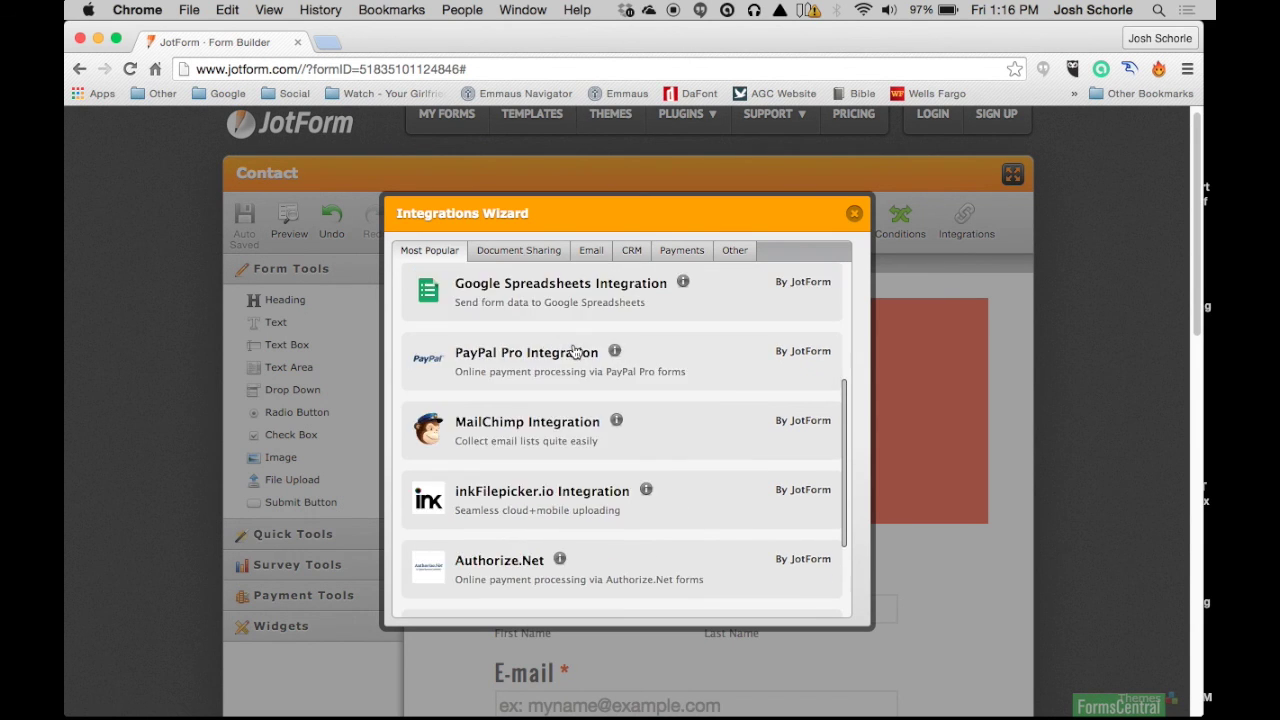
left_click(516, 257)
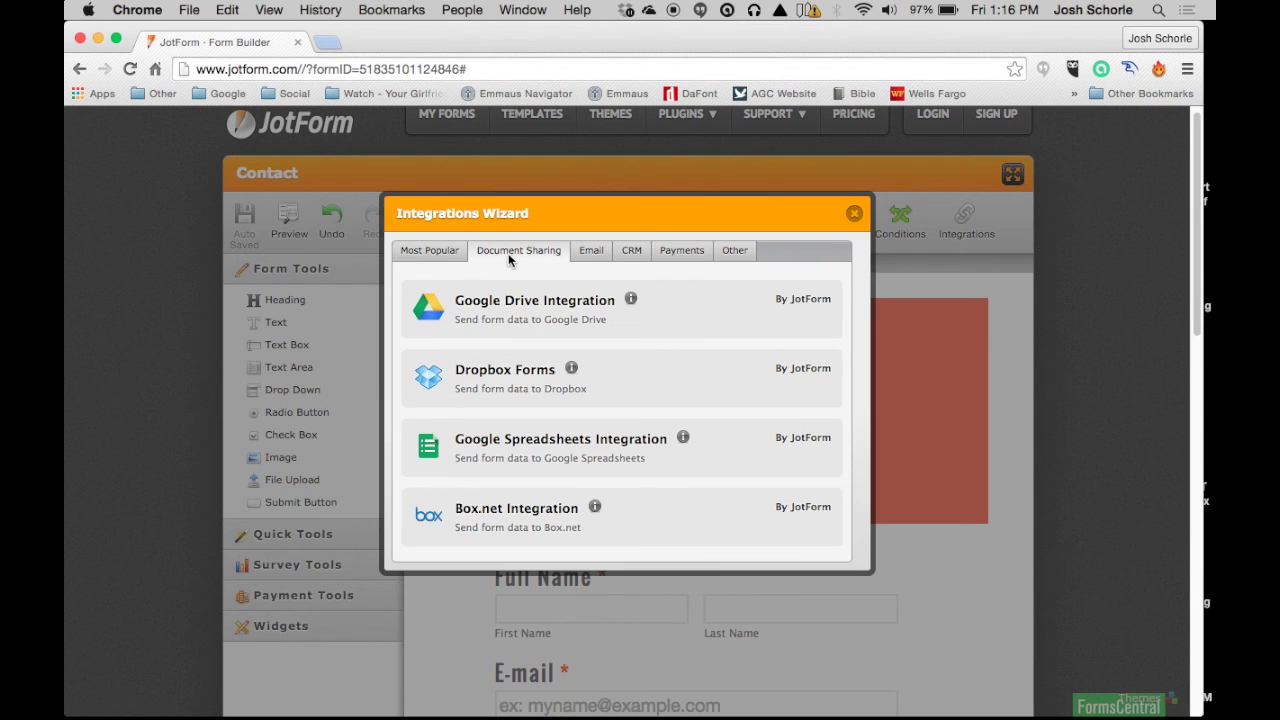
left_click(591, 250)
scroll(580, 361, "down", 4)
scroll(580, 361, "down", 3)
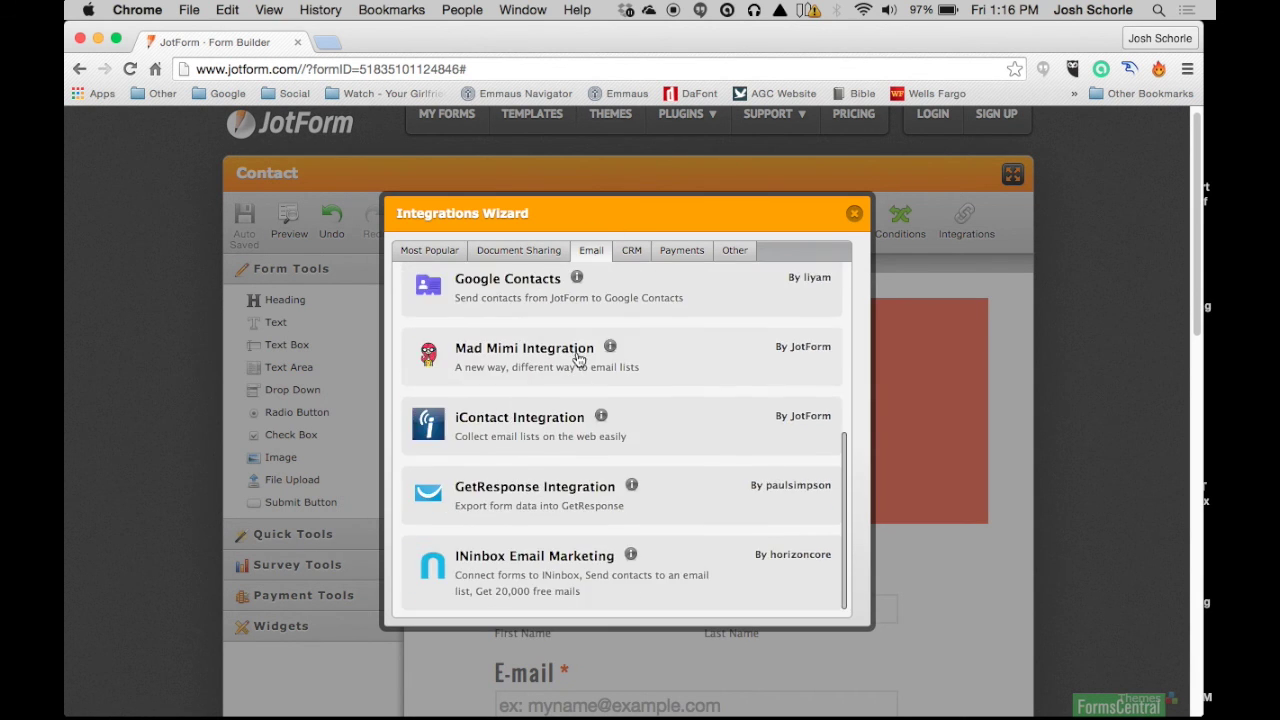
Step: Browse the CRM, Payments and Other integrations, return to Most Popular, and close the wizard
left_click(632, 251)
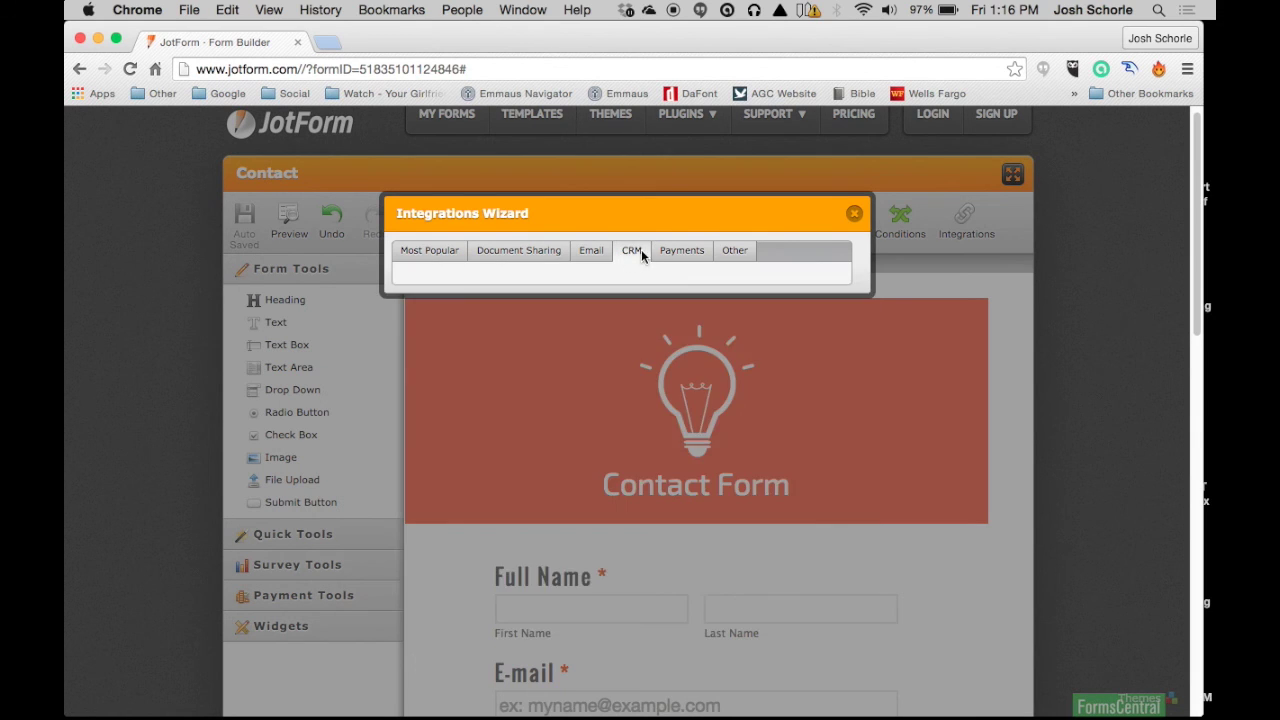
left_click(682, 250)
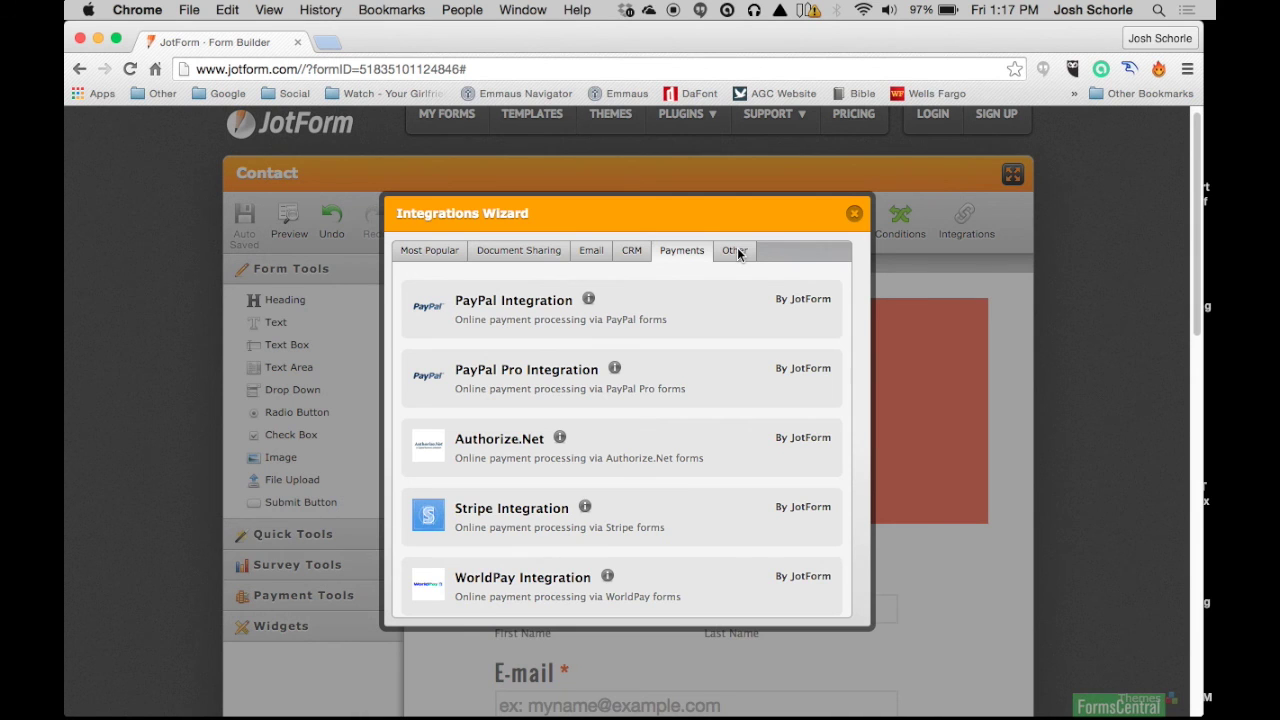
left_click(736, 251)
scroll(637, 370, "down", 1)
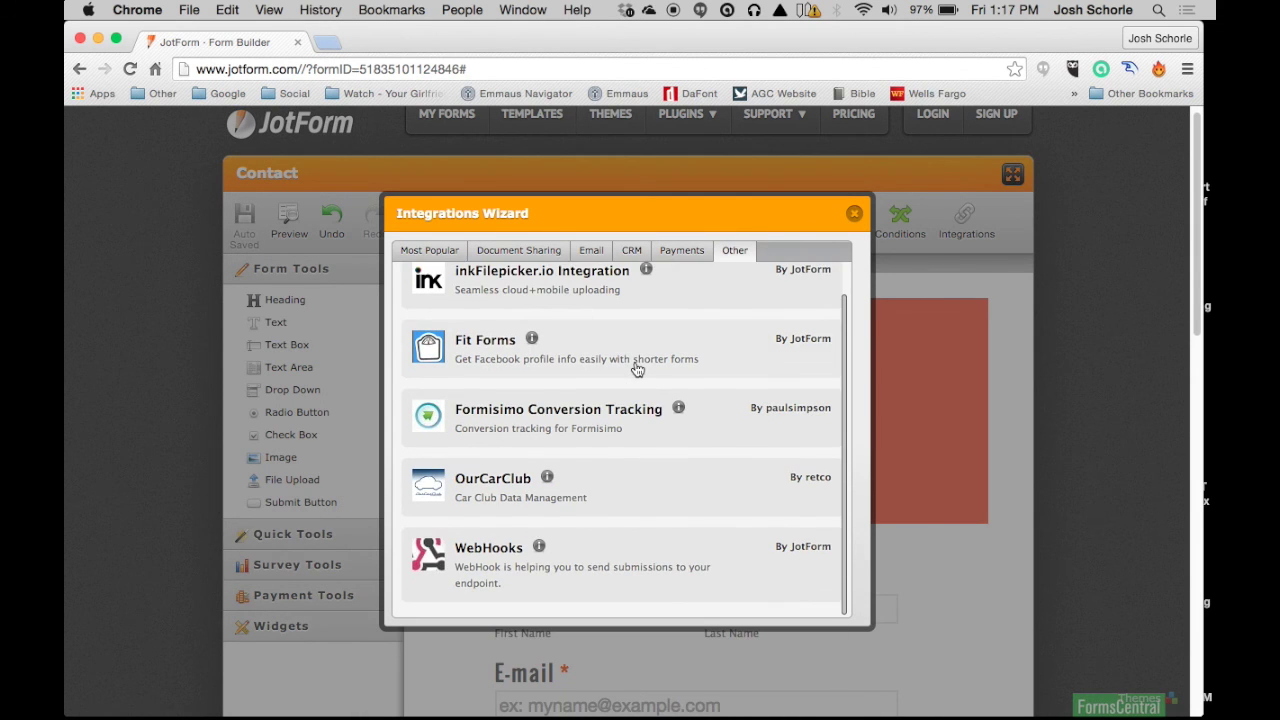
scroll(637, 370, "up", 1)
left_click(458, 247)
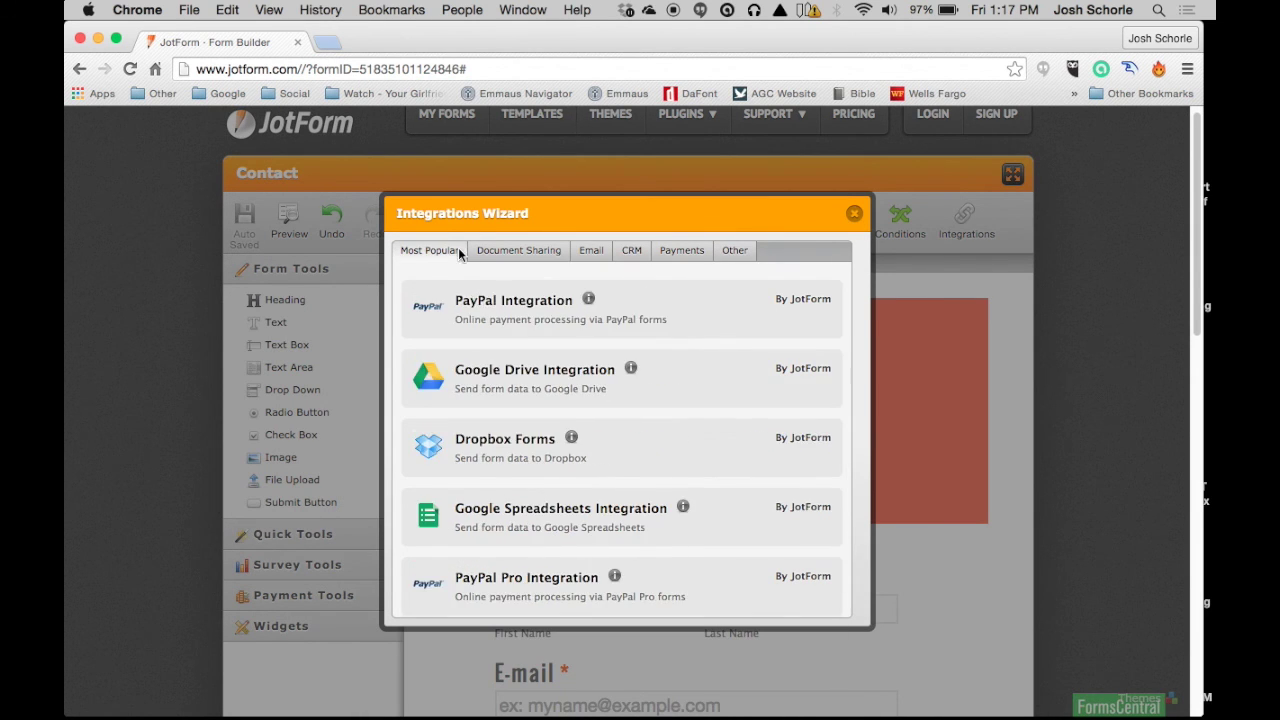
scroll(493, 338, "down", 1)
scroll(493, 338, "down", 5)
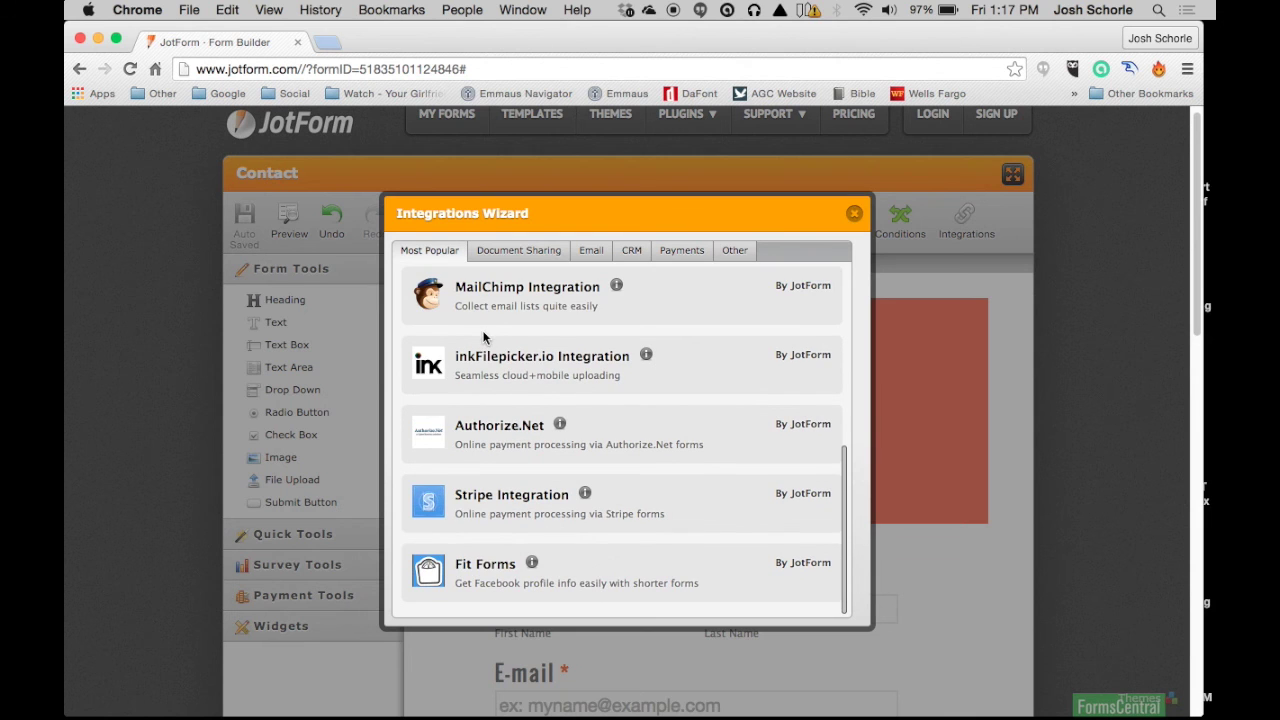
left_click(854, 215)
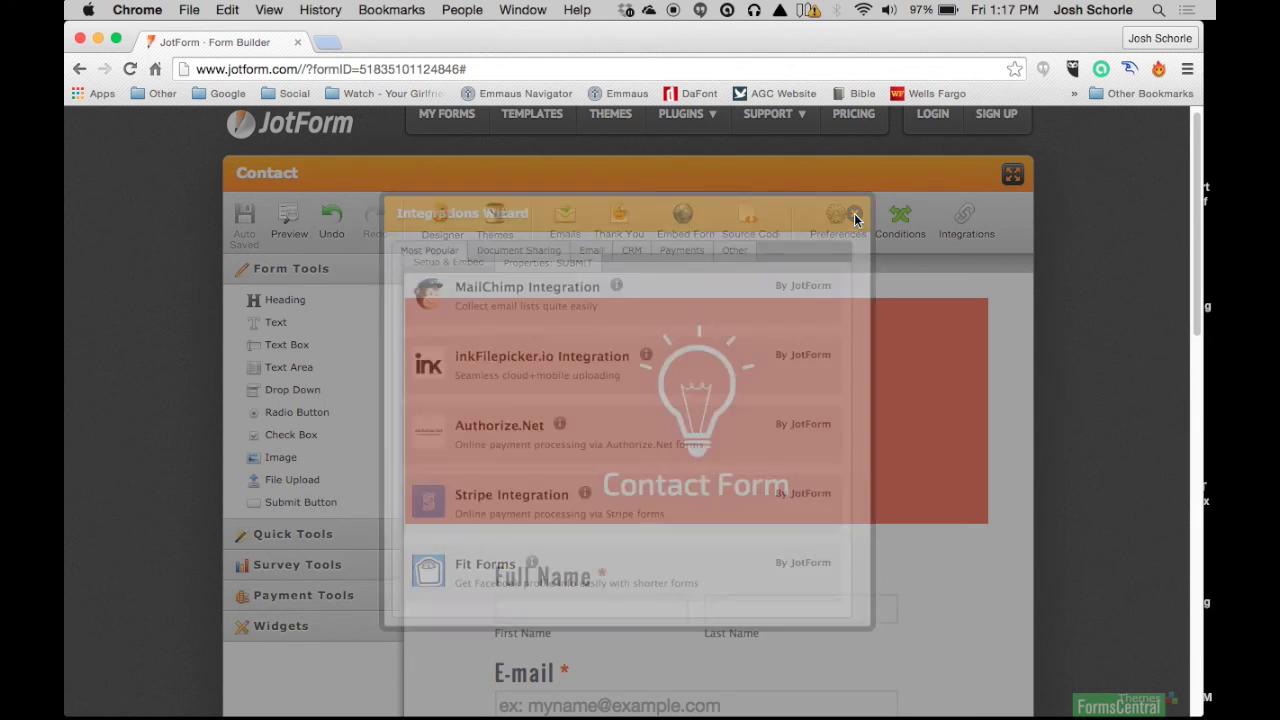
scroll(744, 300, "down", 1)
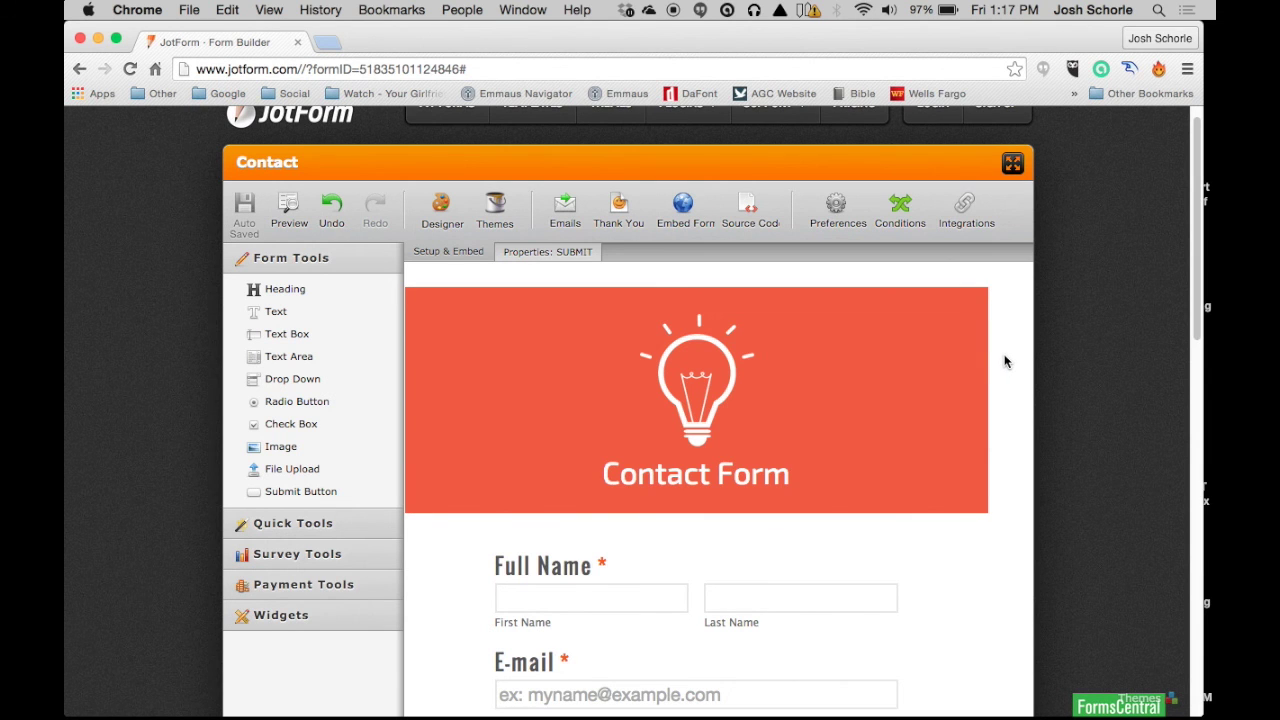
scroll(1006, 362, "down", 2)
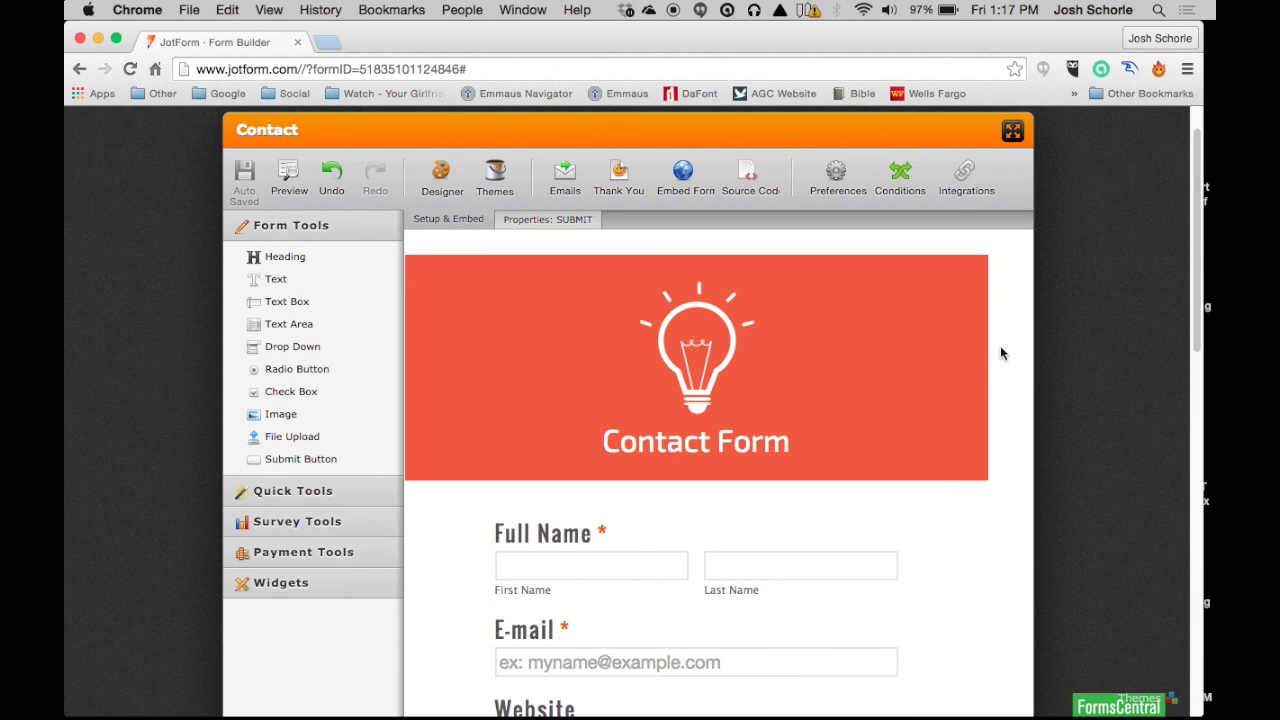